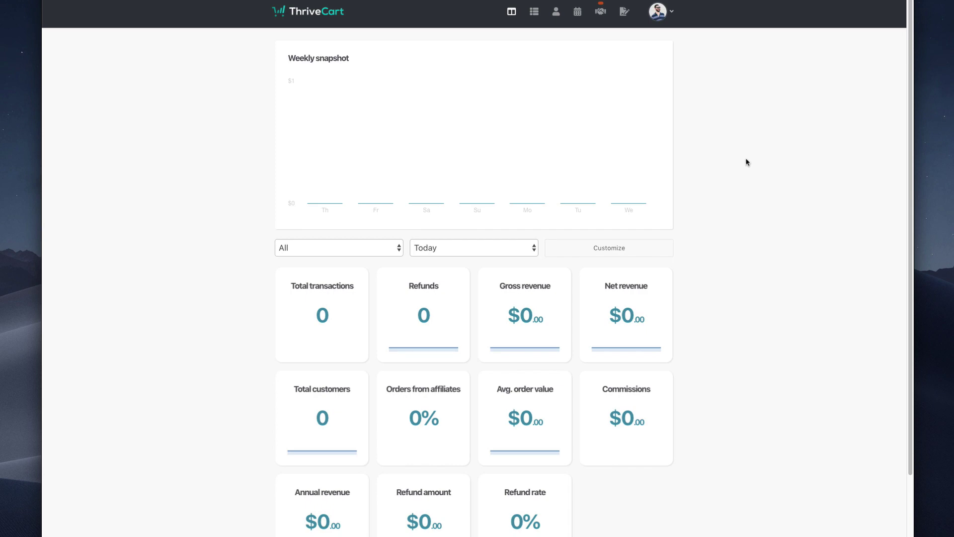
Step: Go to the Products page to list the account's products, such as Amazing Shirt
left_click(534, 13)
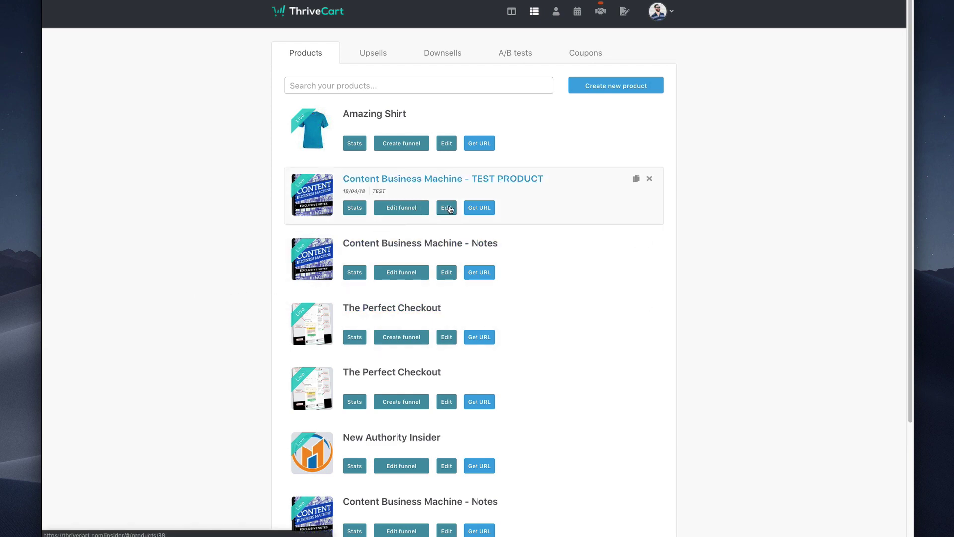
Step: Edit the Content Business Machine - Notes product and switch to its Checkout settings
left_click(449, 275)
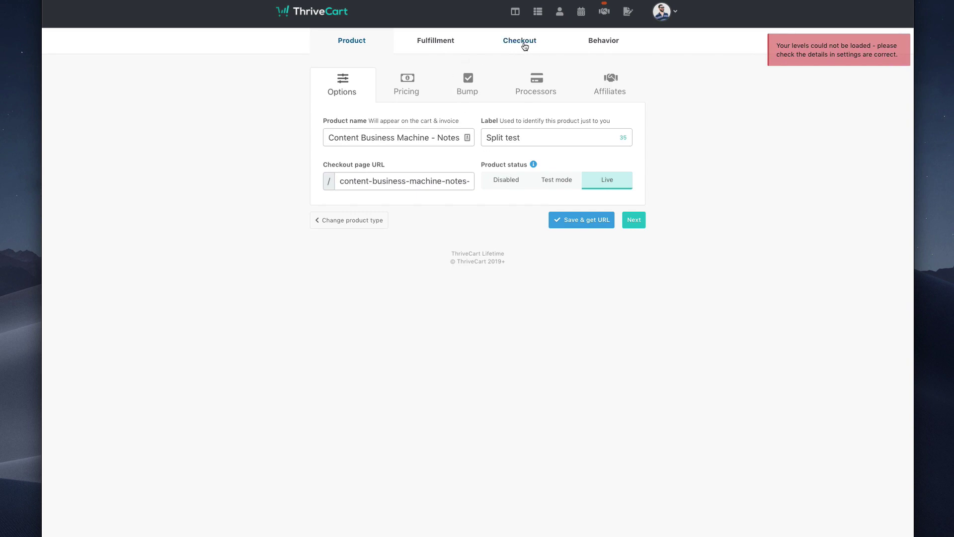
left_click(529, 41)
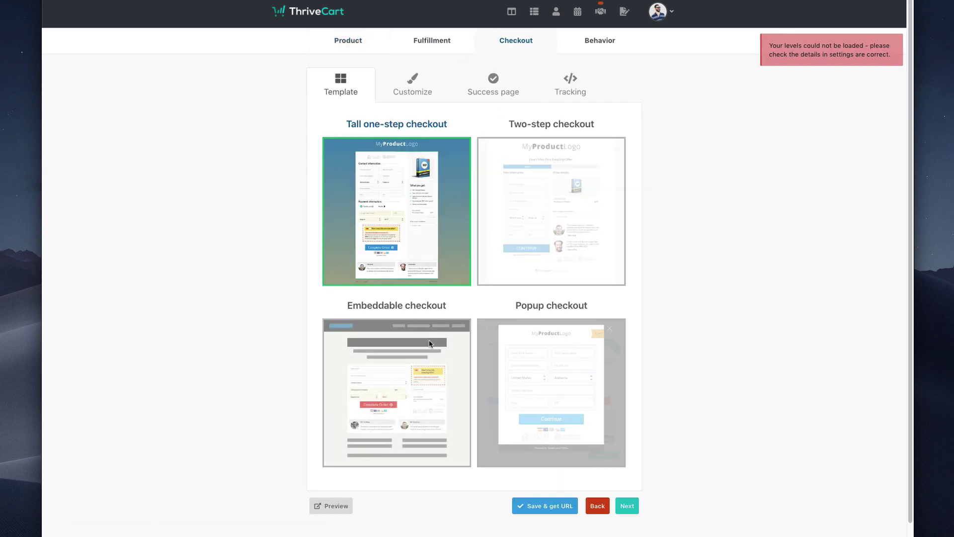
Step: Set the cart language to Español and preview the checkout
left_click(410, 87)
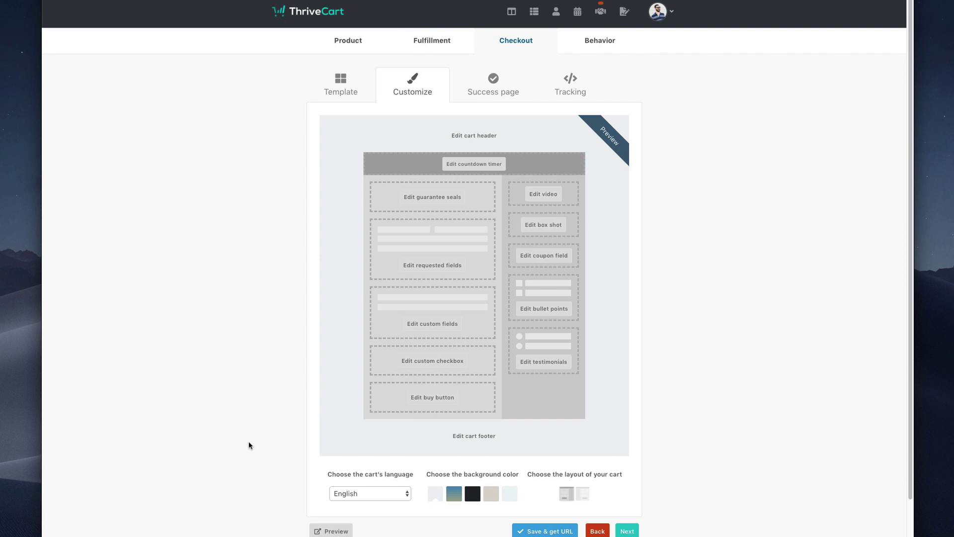
scroll(248, 441, "down", 2)
left_click(379, 452)
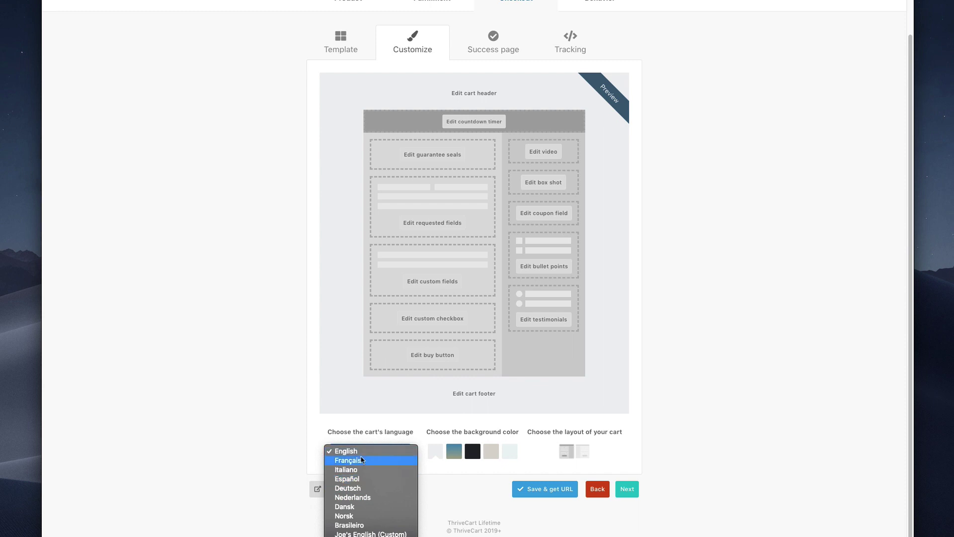
left_click(485, 485)
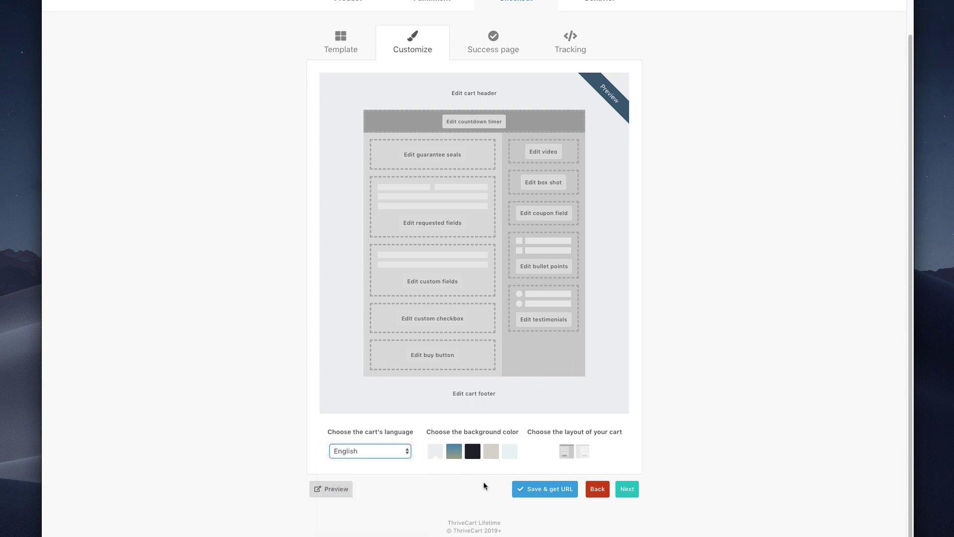
left_click(330, 488)
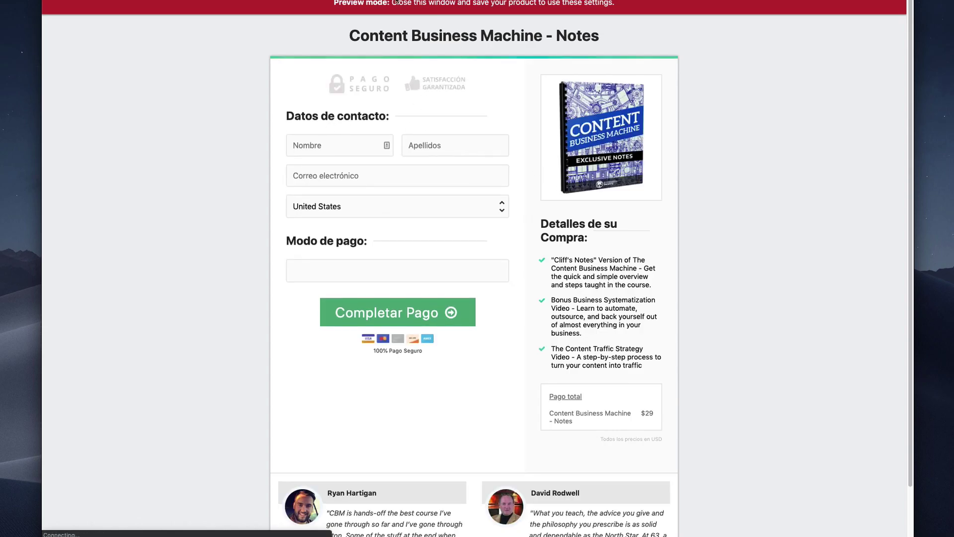
Step: Switch the cart language to Français and preview the checkout in French
key("super+w")
left_click(376, 454)
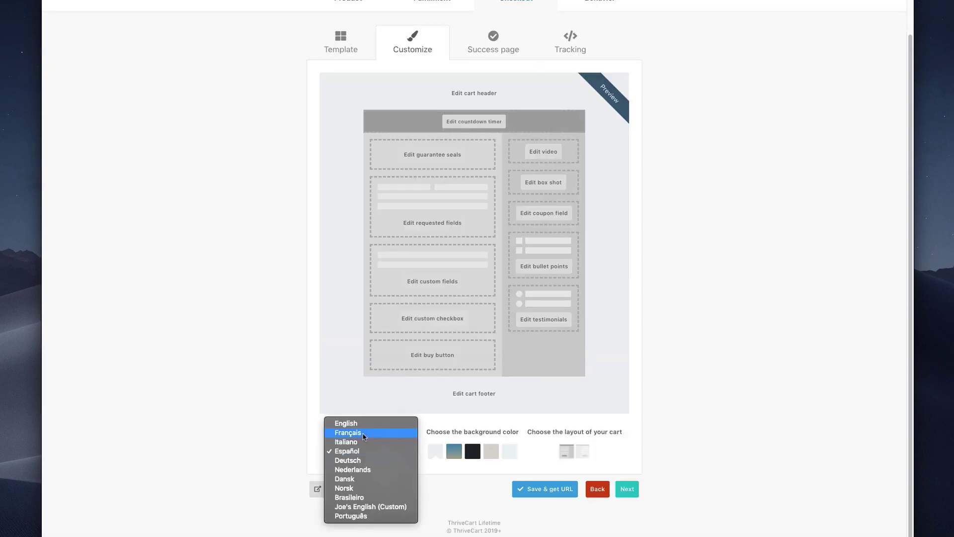
left_click(368, 432)
left_click(330, 489)
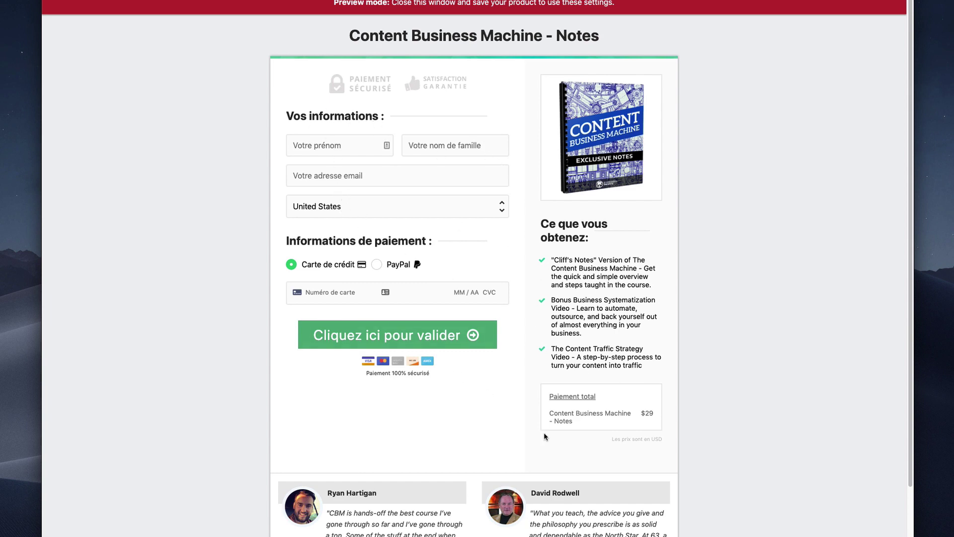
key("super+w")
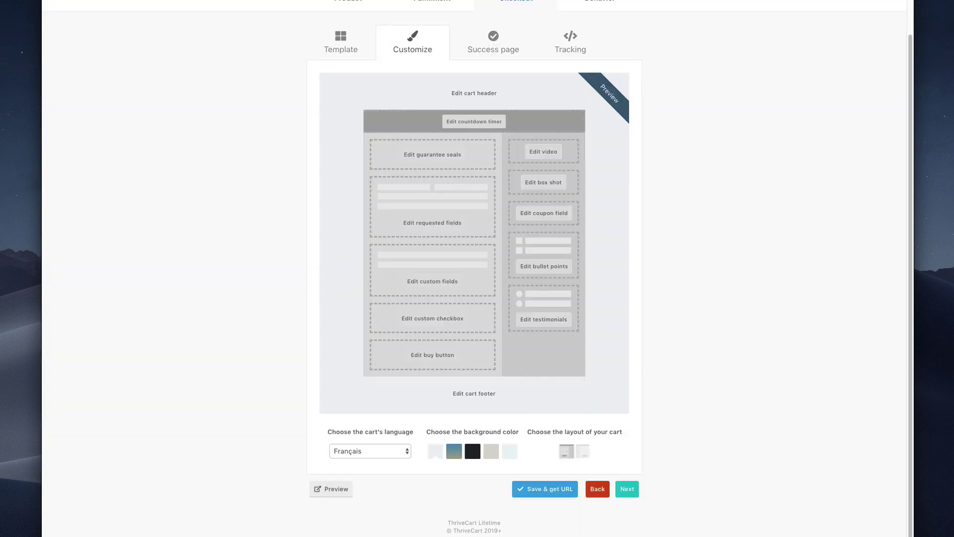
left_click(362, 454)
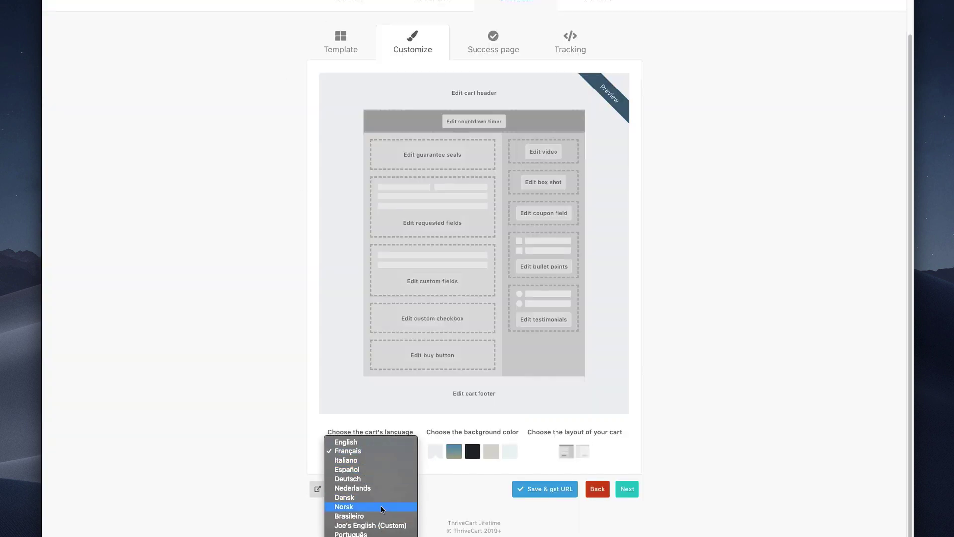
left_click(262, 408)
scroll(332, 330, "up", 2)
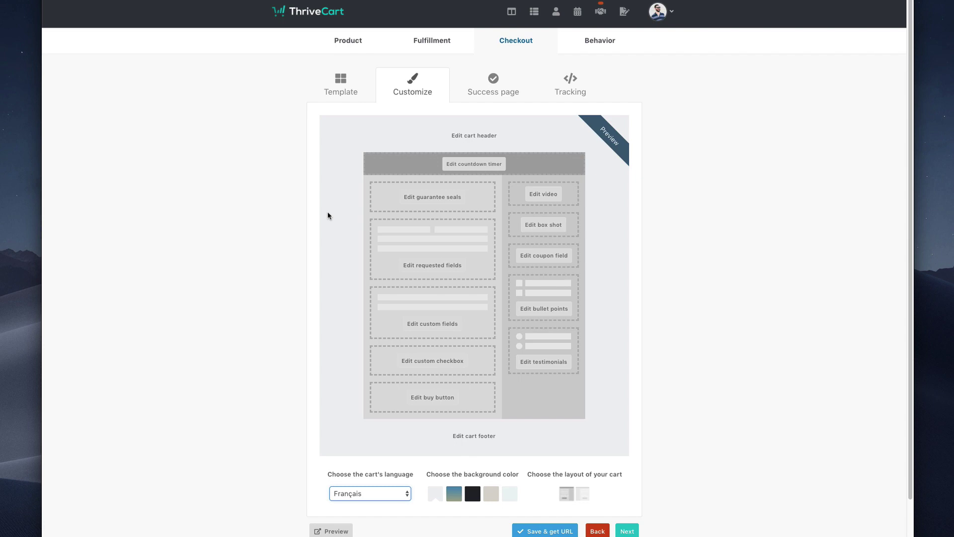
scroll(390, 263, "down", 2)
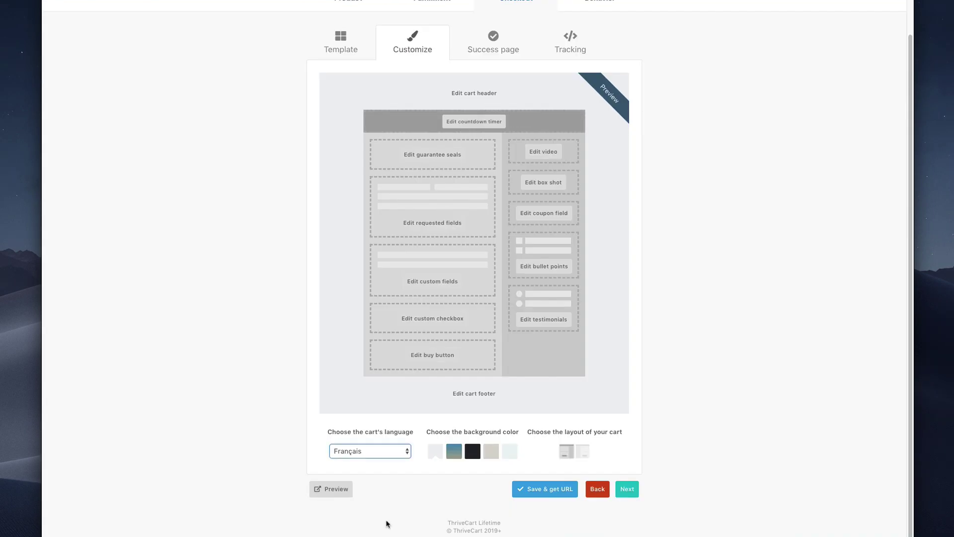
left_click(334, 492)
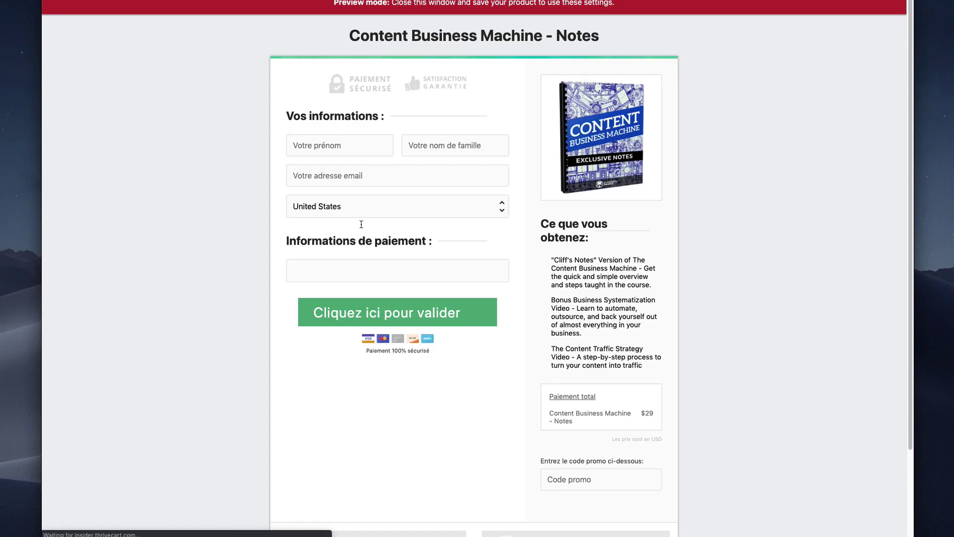
left_click(350, 178)
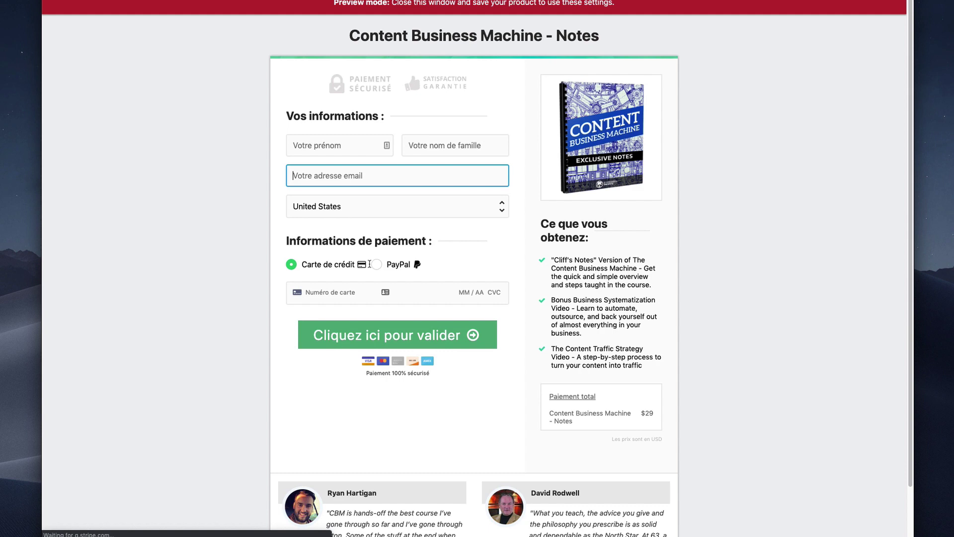
key("Tab")
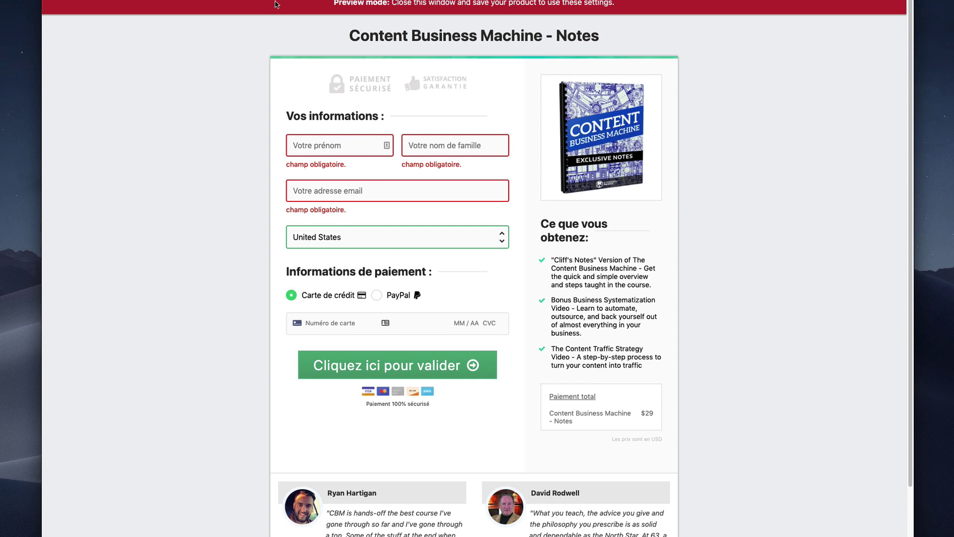
key("super+w")
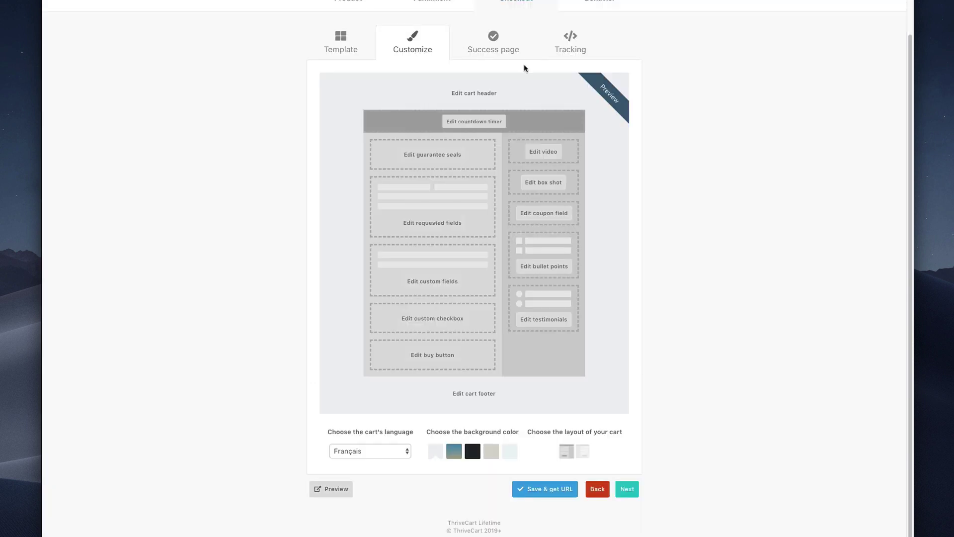
scroll(524, 67, "up", 2)
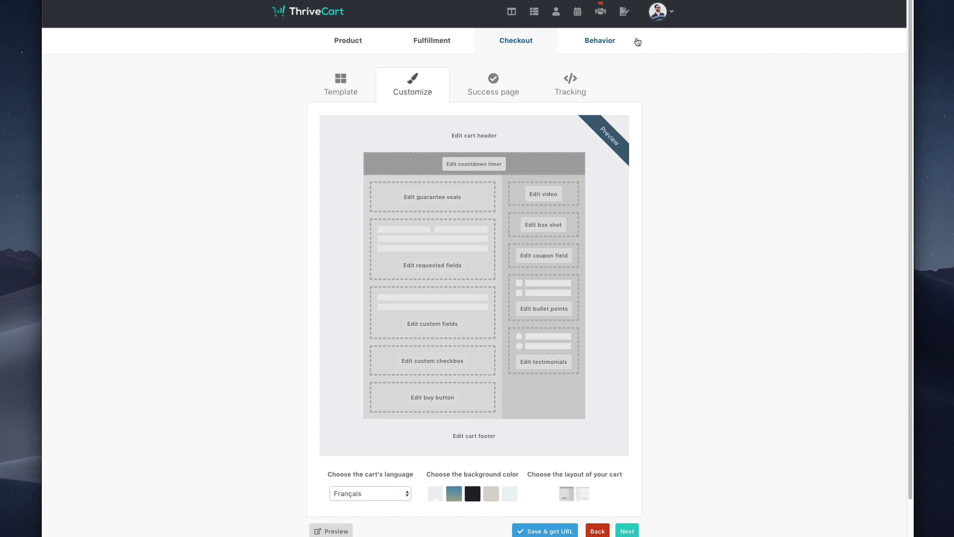
Step: Delete the Joe's English profile under Settings > Custom text & translation
left_click(666, 19)
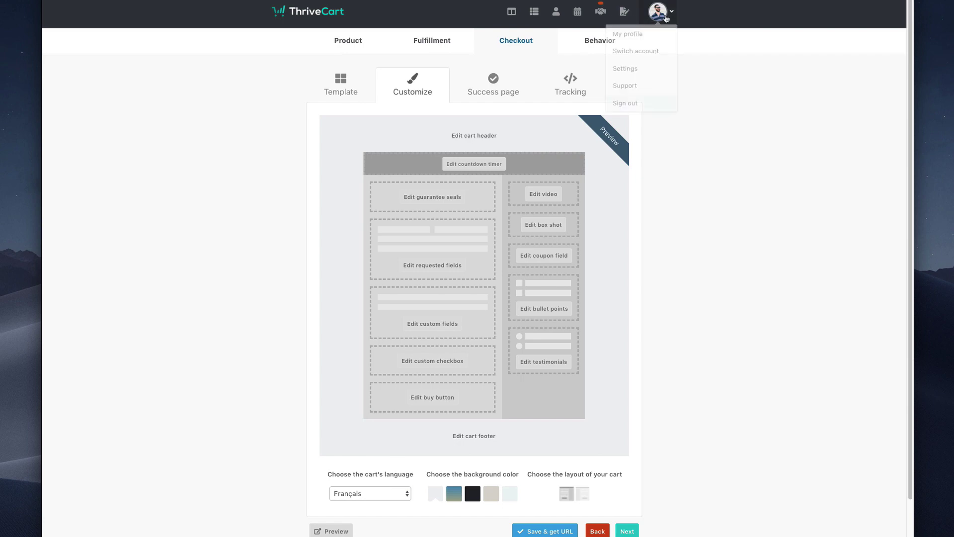
left_click(637, 75)
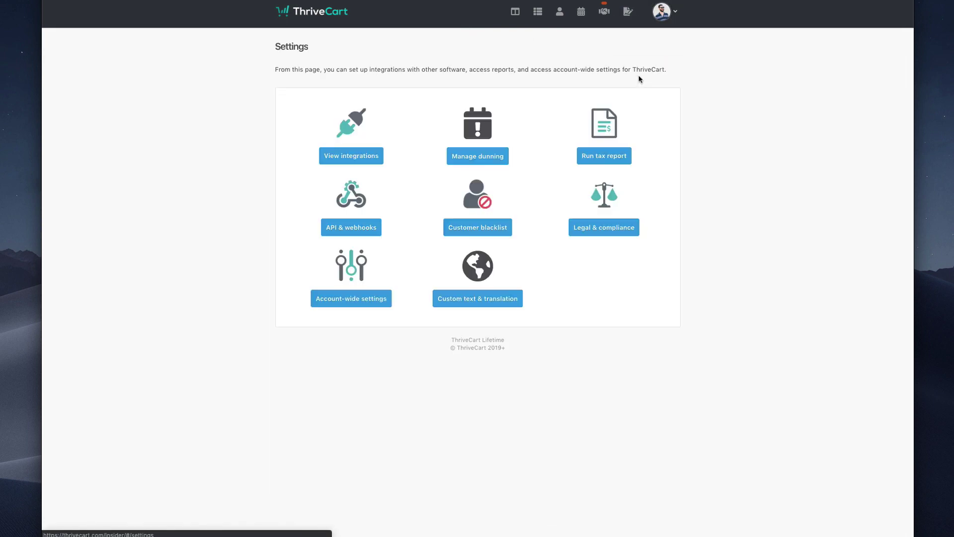
left_click(485, 302)
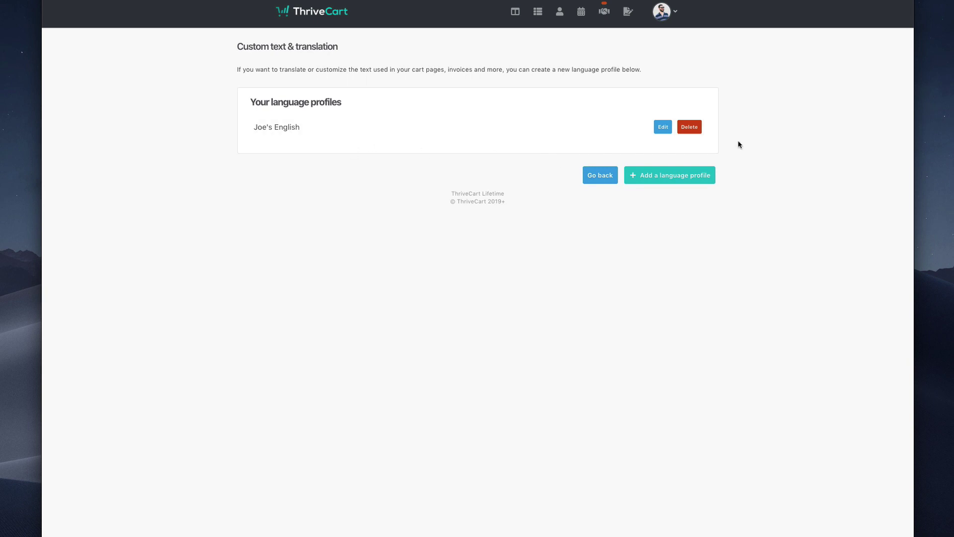
left_click(686, 127)
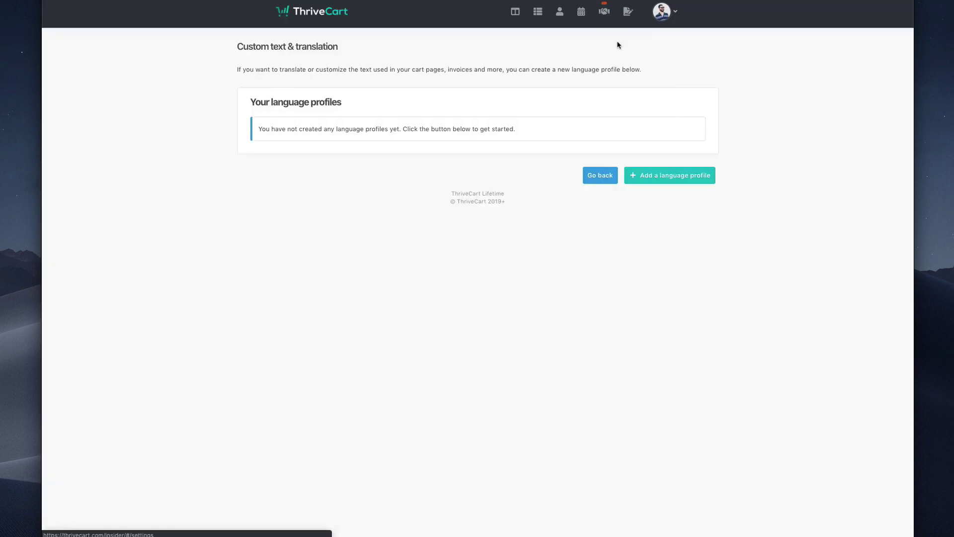
Step: Add a new language profile and look through its blank checkout text fields
left_click(672, 181)
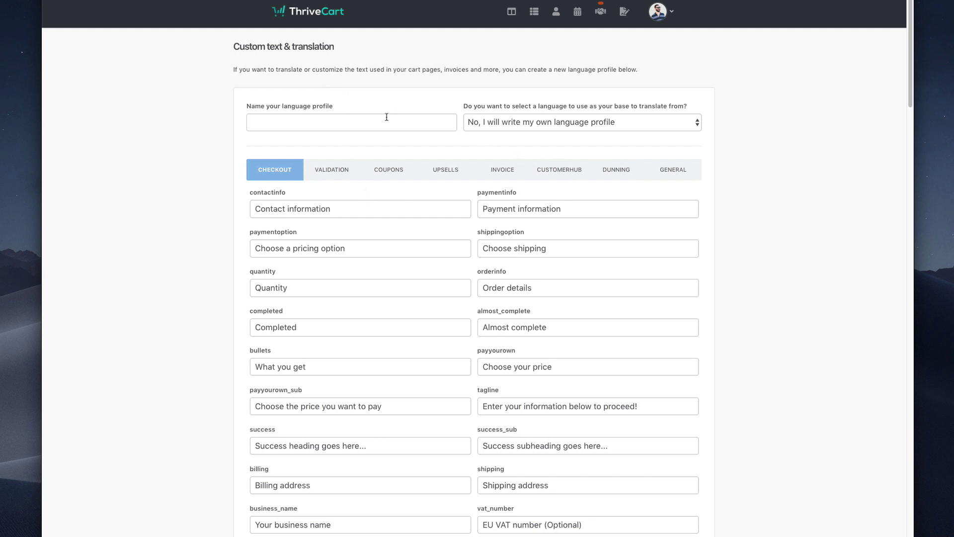
left_click(471, 117)
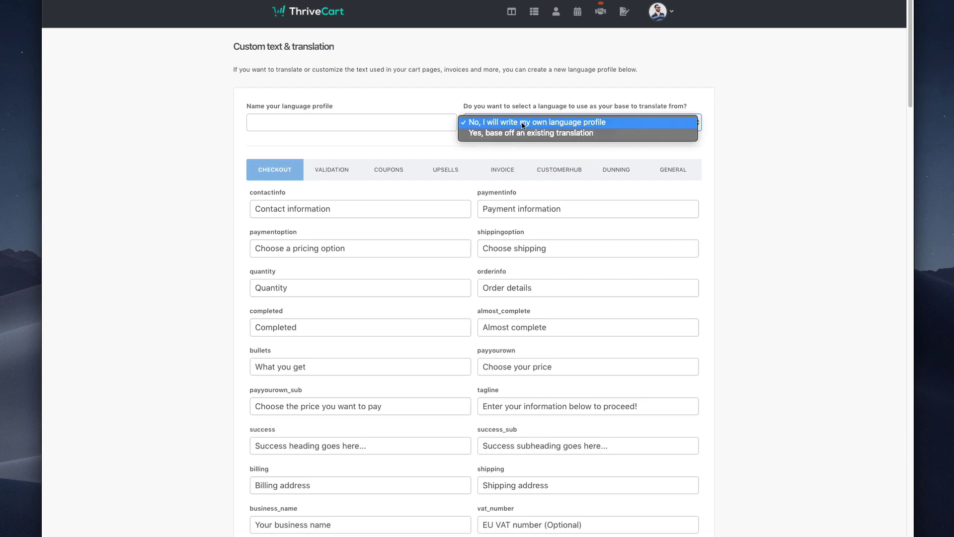
left_click(371, 124)
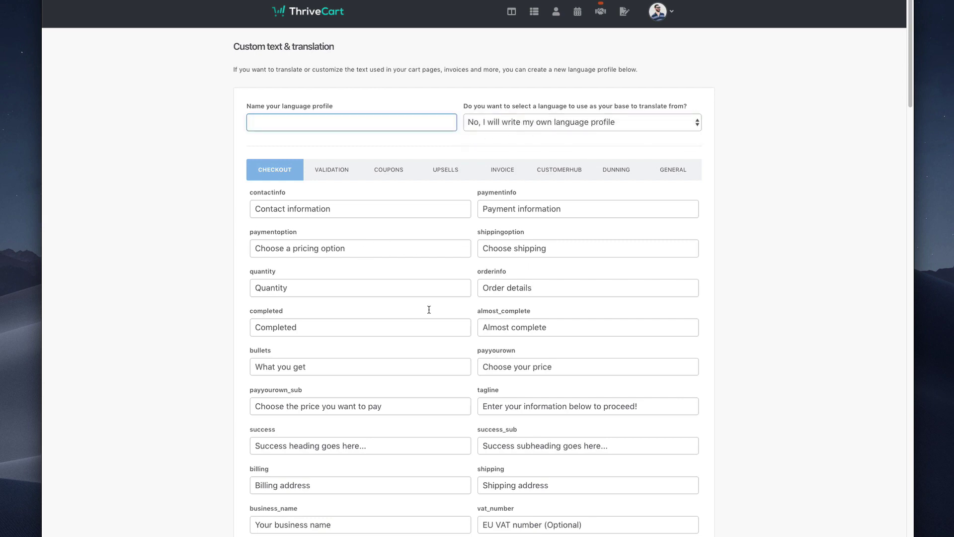
scroll(428, 308, "down", 3)
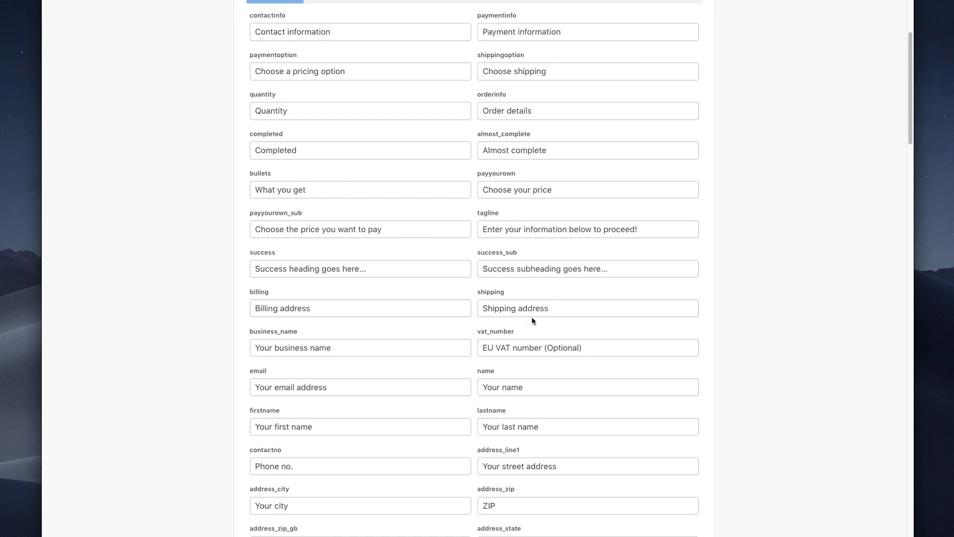
scroll(532, 319, "down", 2)
scroll(412, 362, "down", 2)
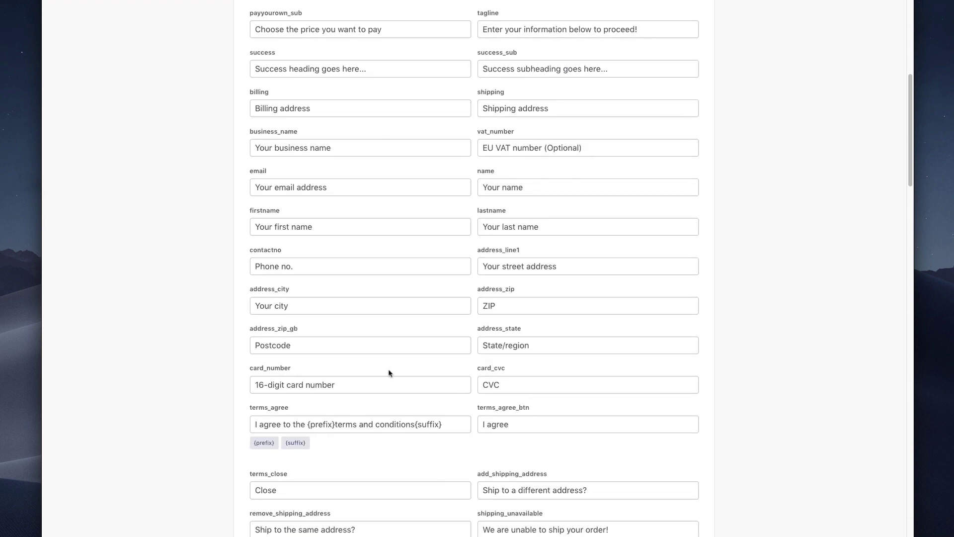
scroll(509, 418, "down", 14)
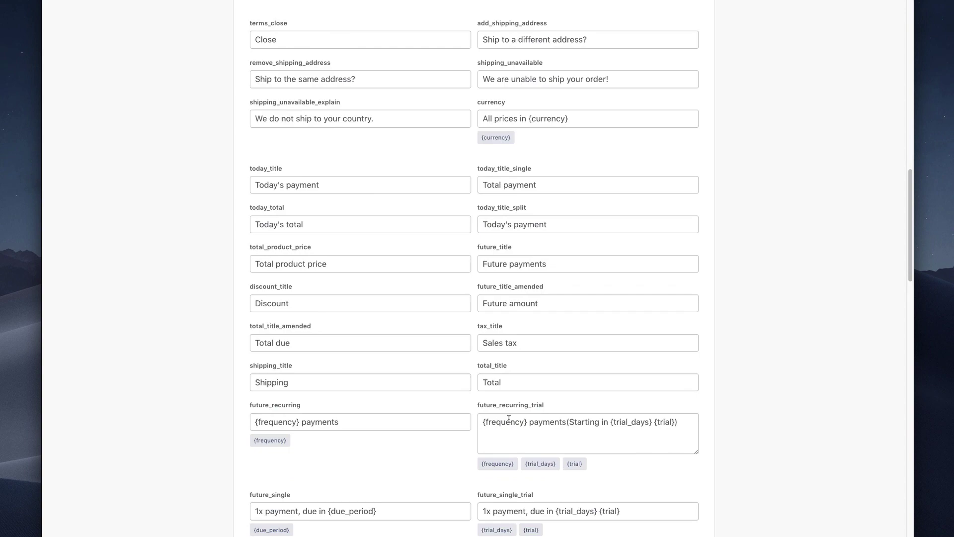
scroll(475, 308, "down", 8)
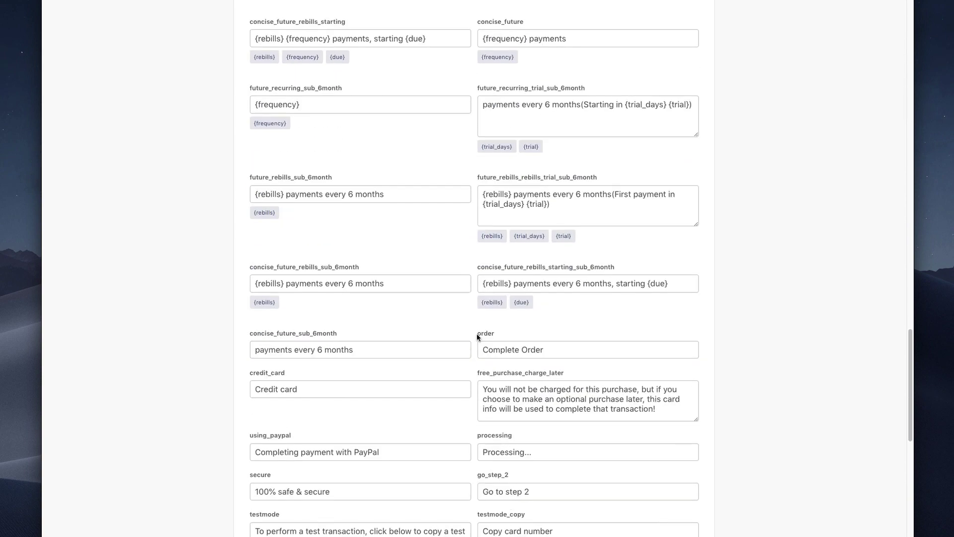
scroll(476, 335, "up", 20)
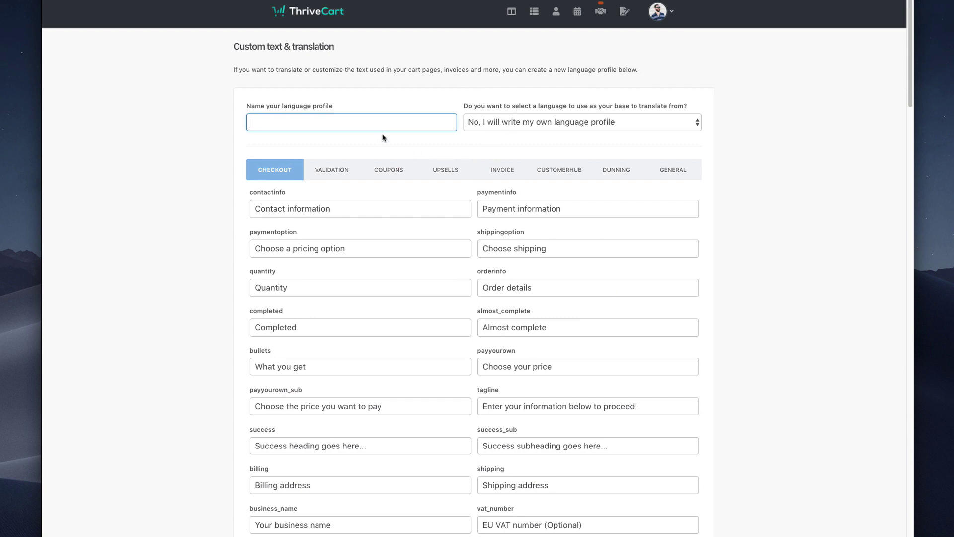
left_click(503, 127)
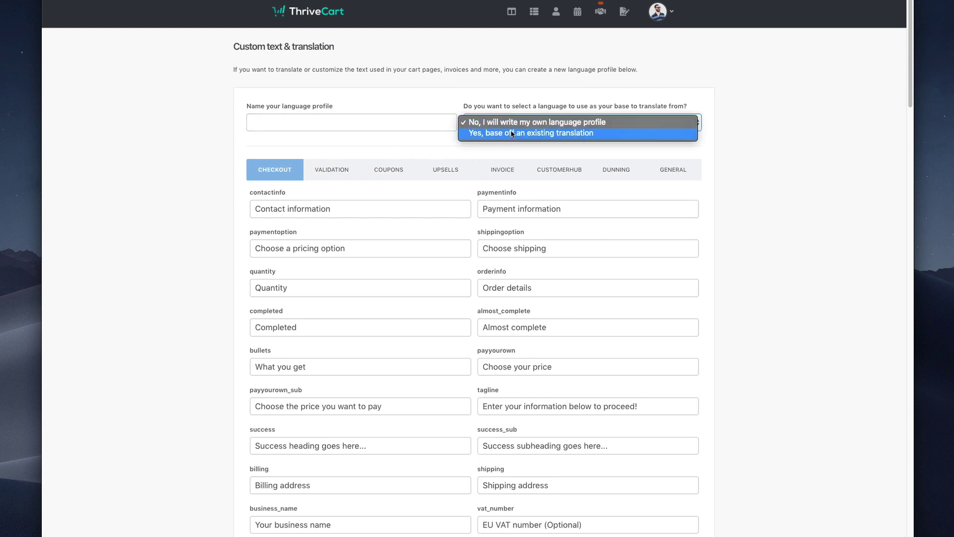
left_click(544, 137)
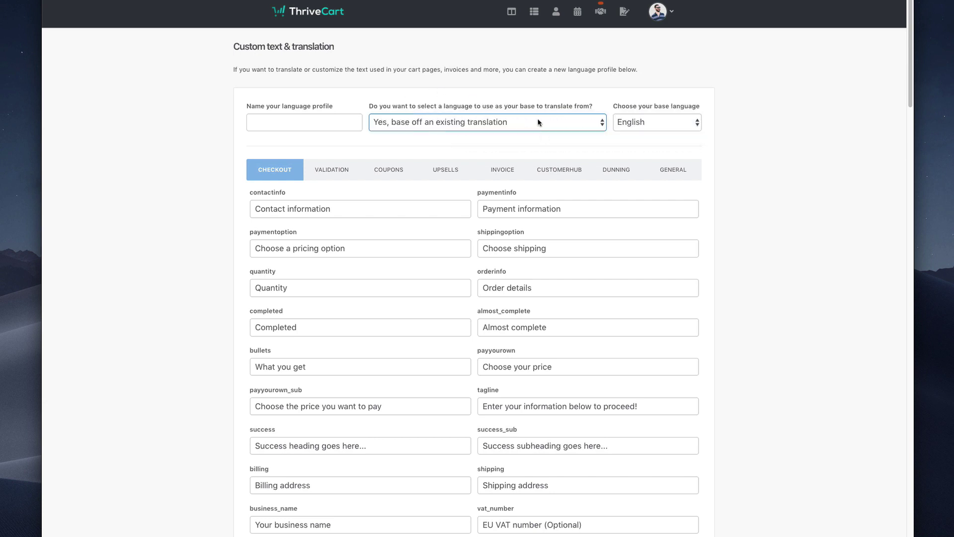
left_click(646, 121)
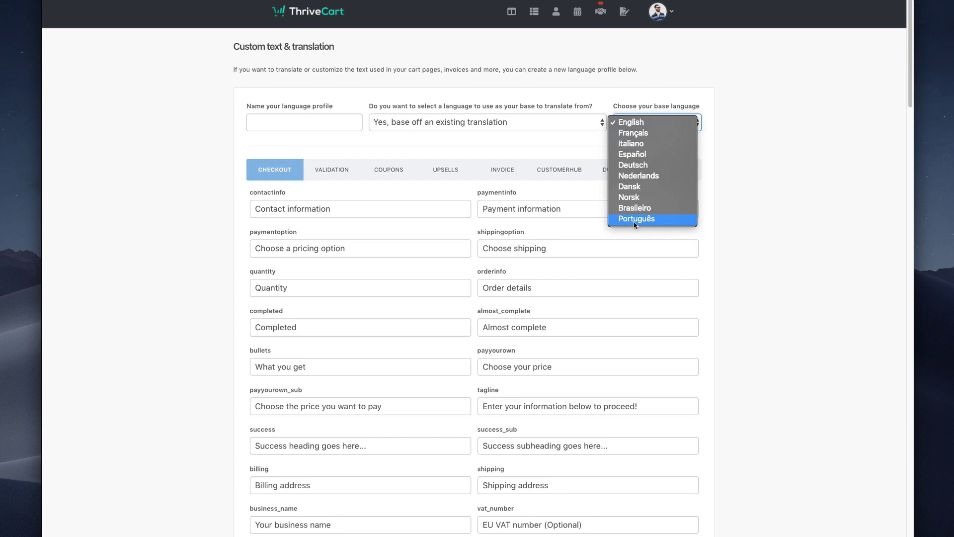
left_click(636, 155)
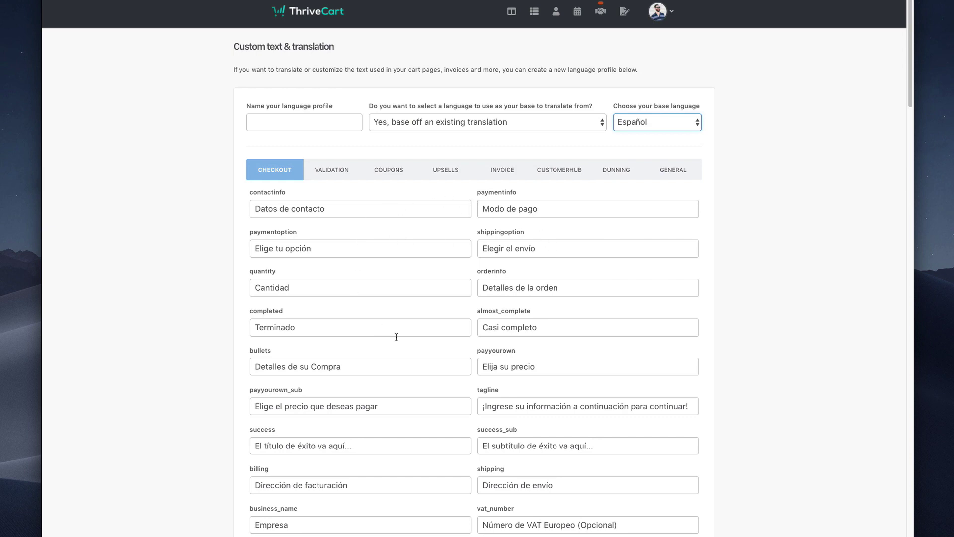
scroll(516, 452, "down", 5)
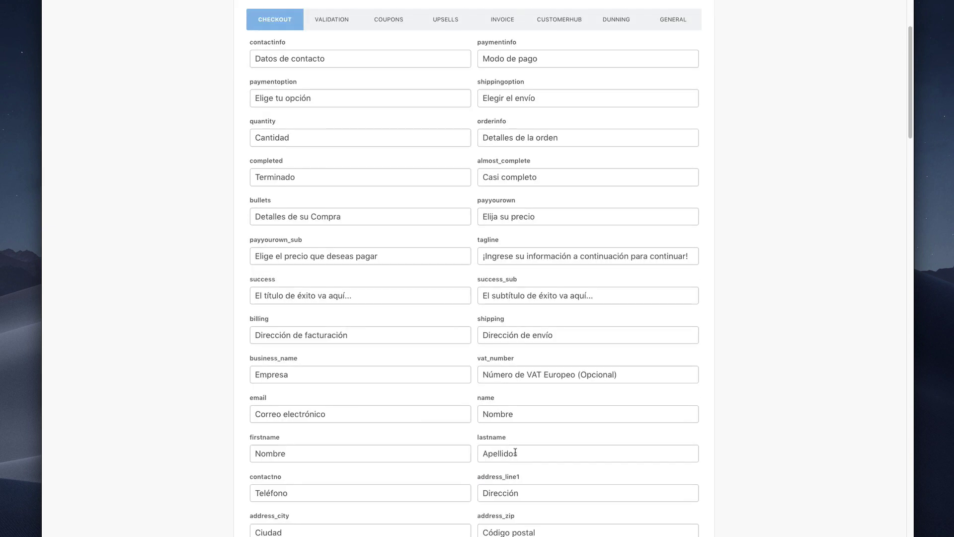
scroll(516, 452, "up", 5)
left_click(632, 120)
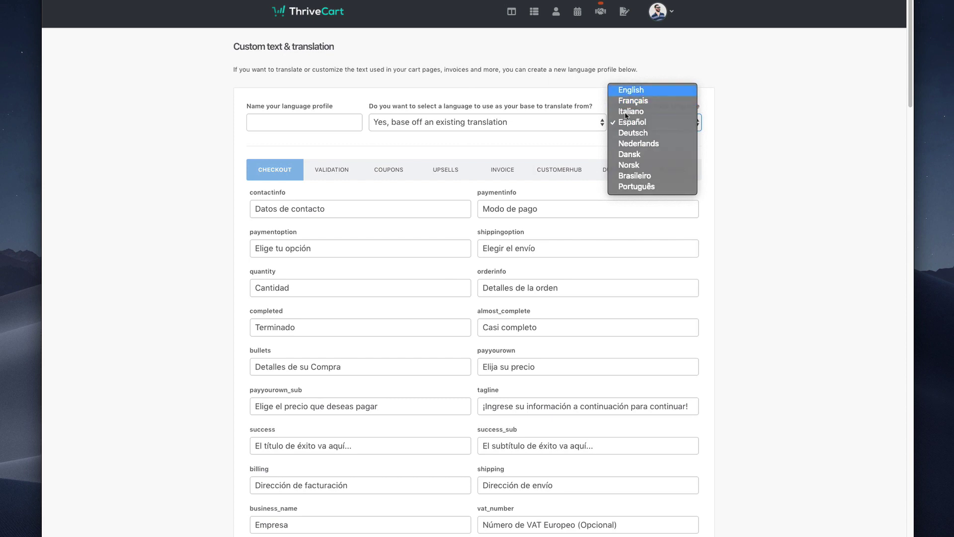
left_click(630, 90)
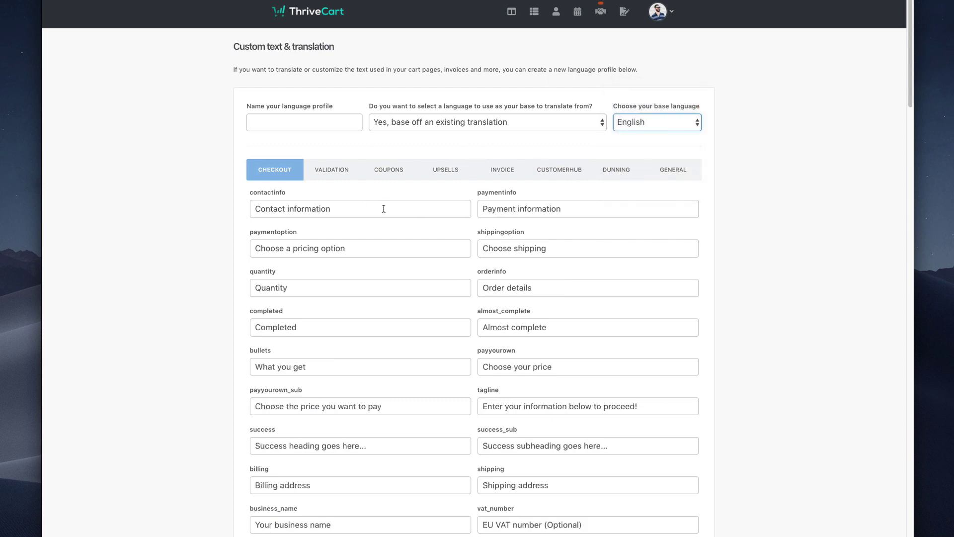
left_click_drag(344, 214, 222, 204)
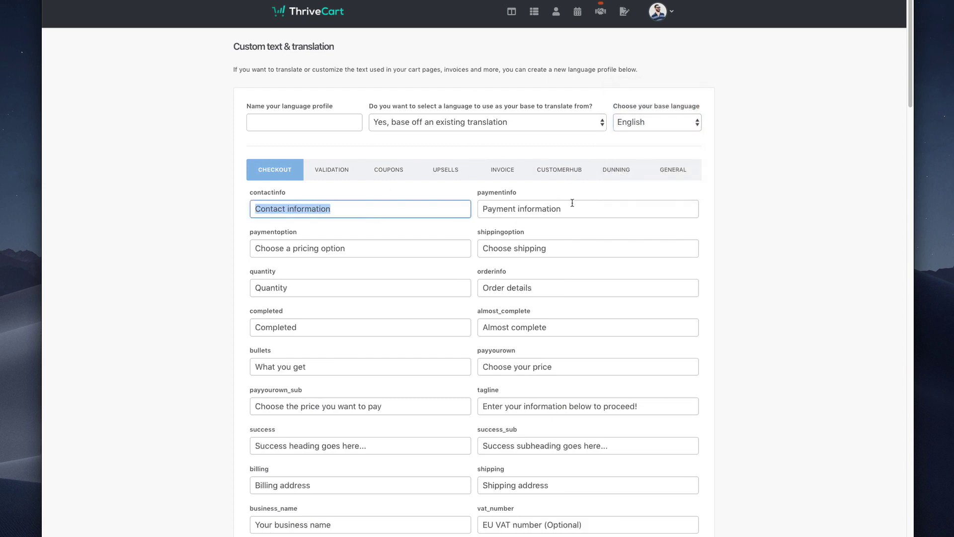
left_click_drag(508, 209, 494, 209)
left_click_drag(565, 248, 228, 237)
left_click(324, 248)
left_click(260, 237)
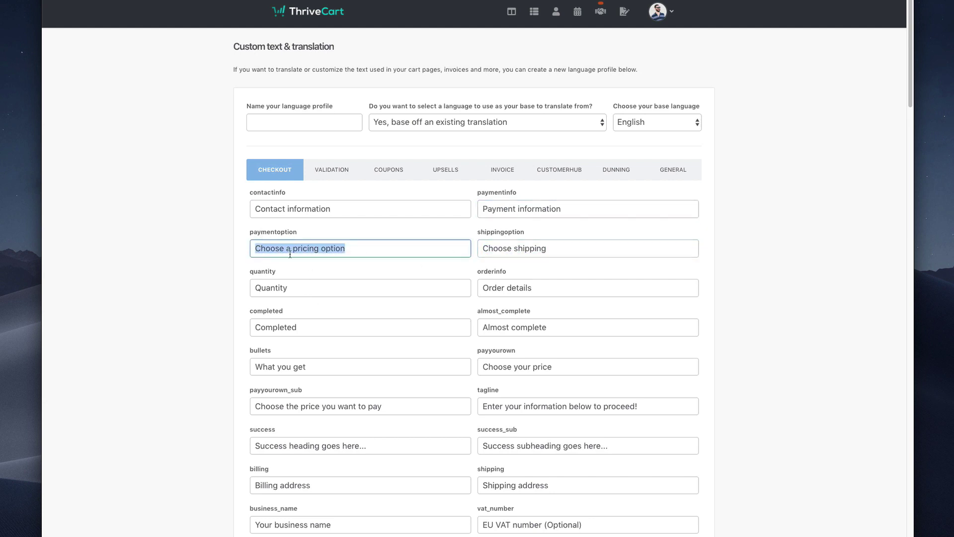
left_click(230, 288)
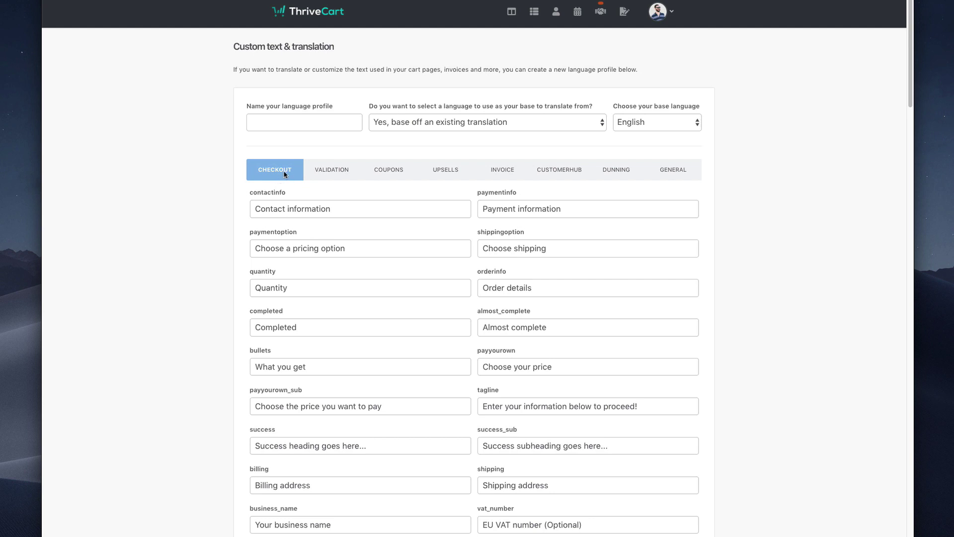
left_click_drag(351, 212, 224, 206)
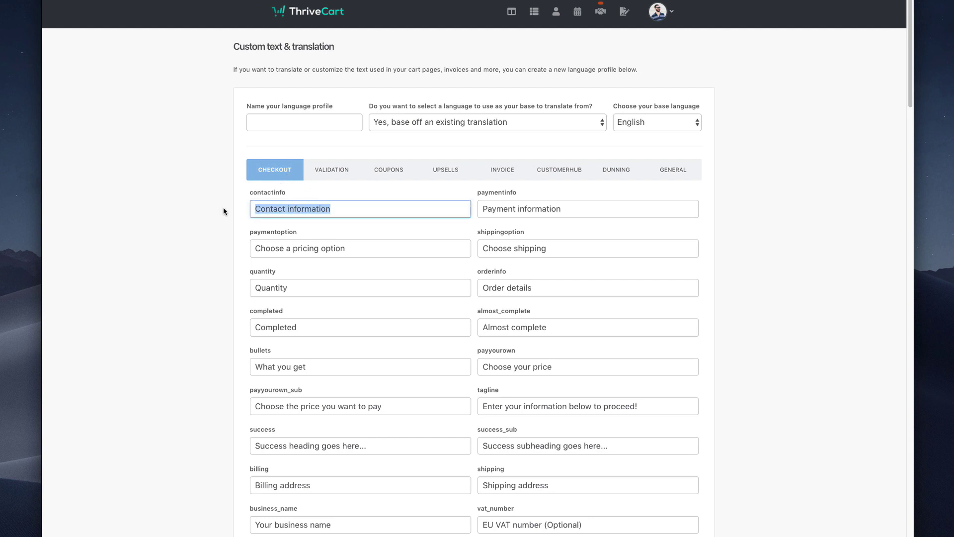
left_click(230, 233)
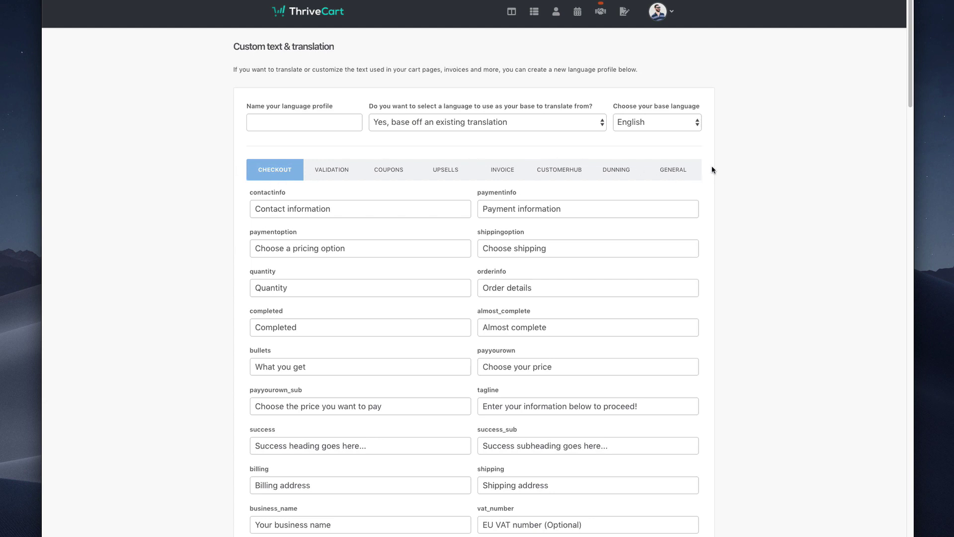
left_click(641, 126)
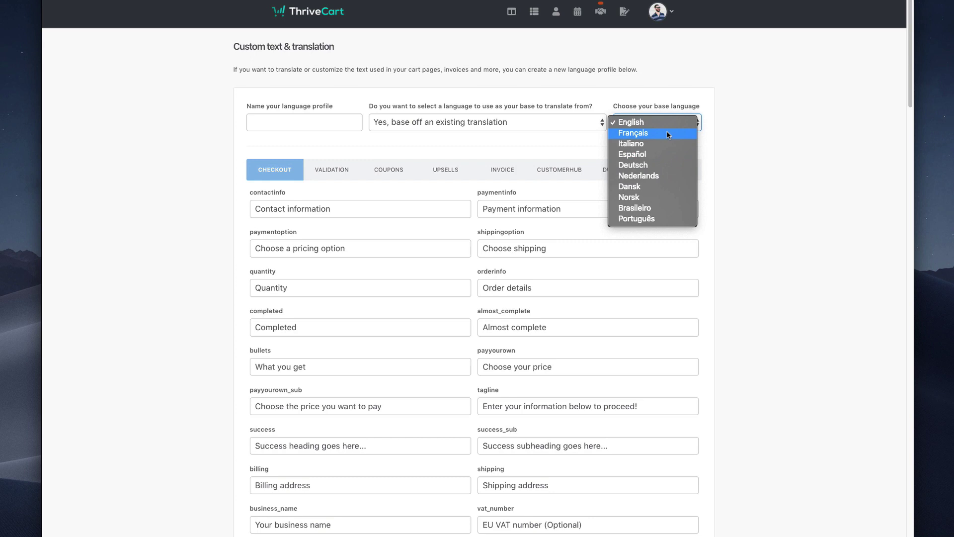
left_click(770, 261)
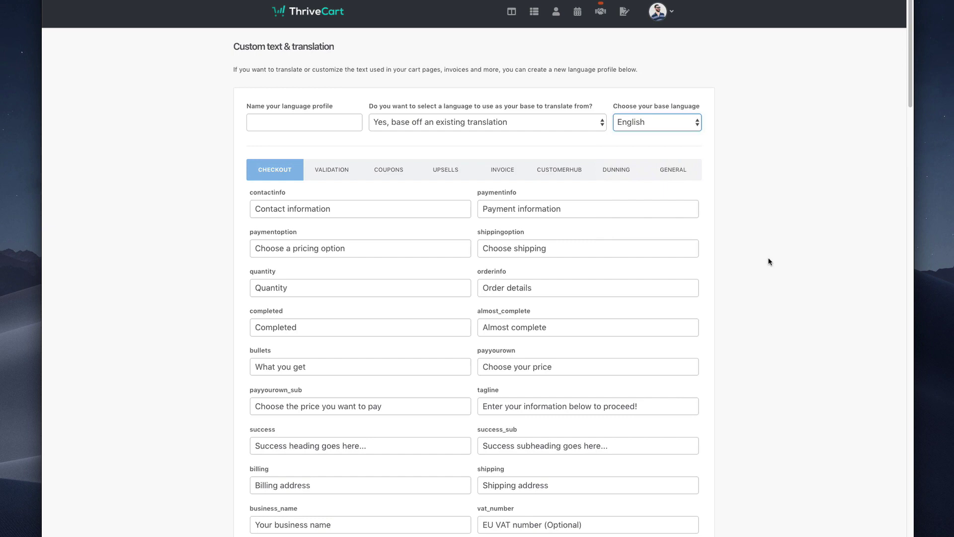
scroll(453, 109, "down", 5)
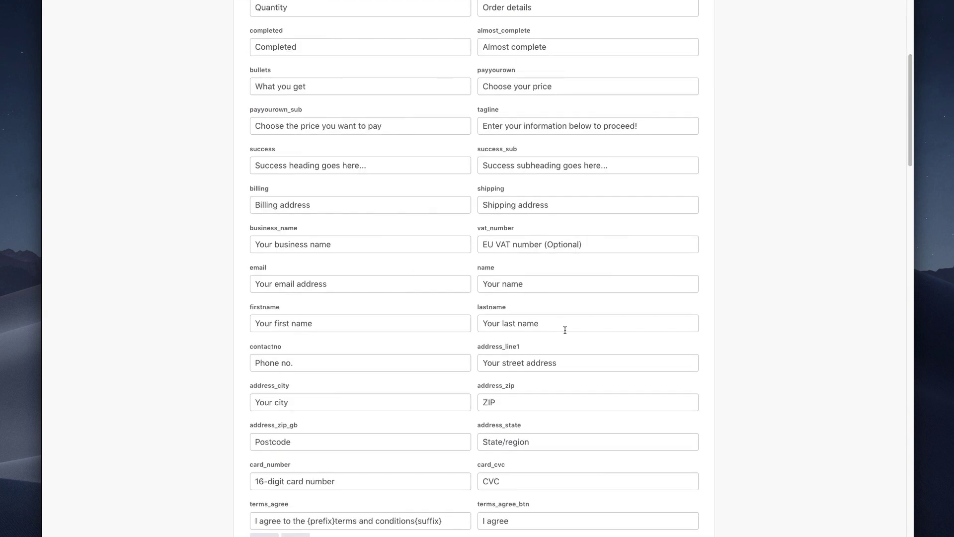
scroll(506, 372, "down", 3)
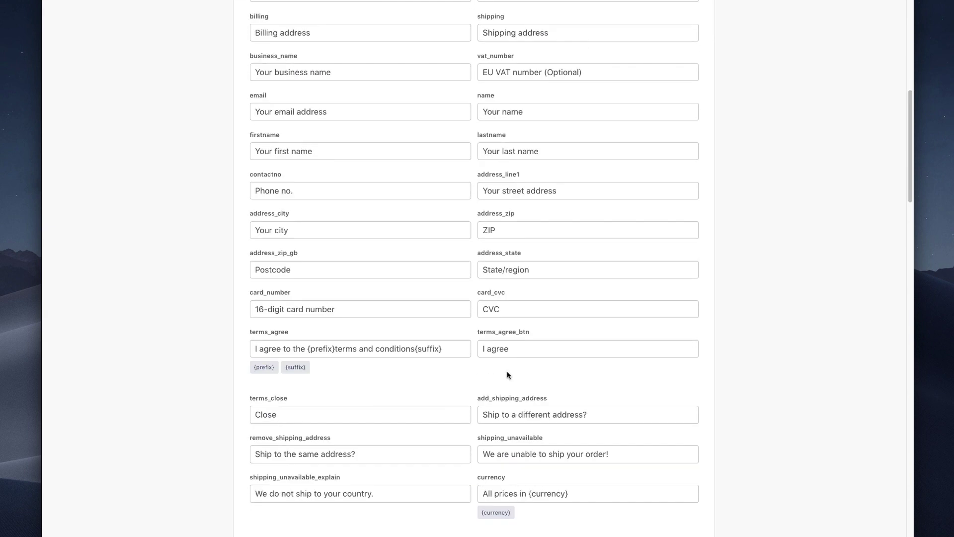
scroll(537, 379, "up", 10)
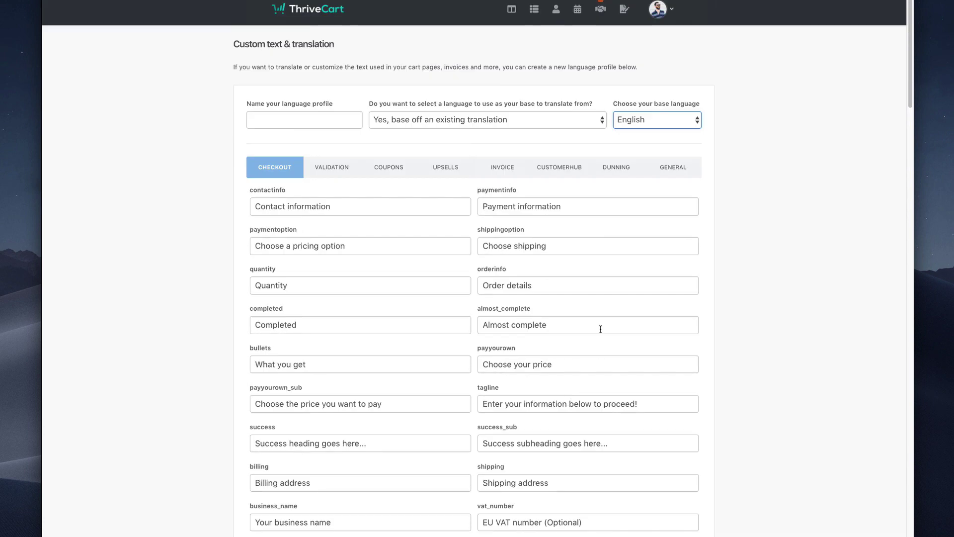
left_click(682, 126)
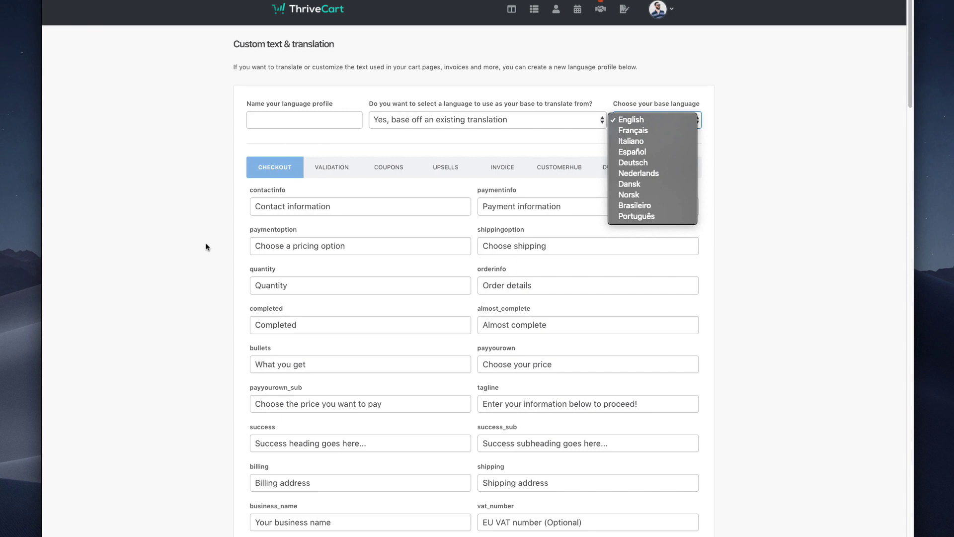
left_click(339, 147)
left_click(393, 120)
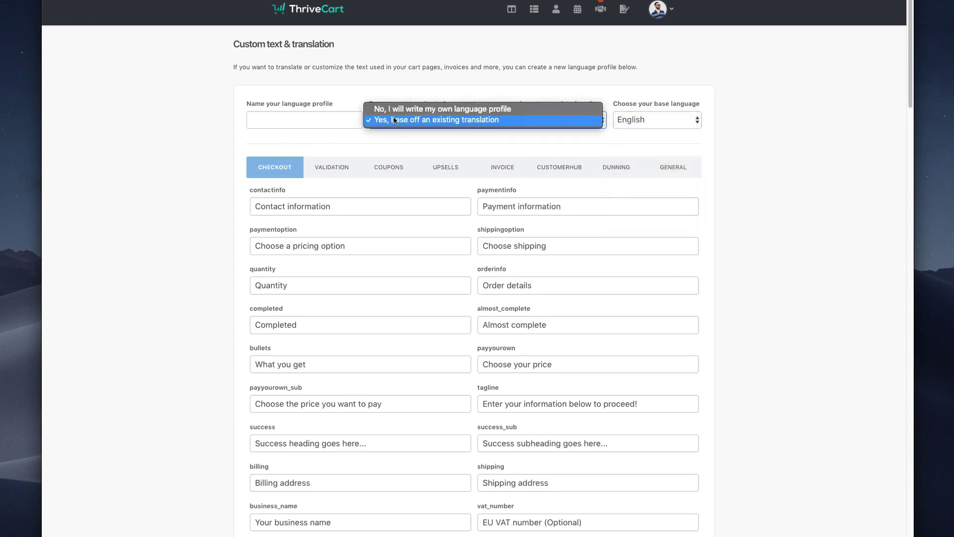
left_click(411, 109)
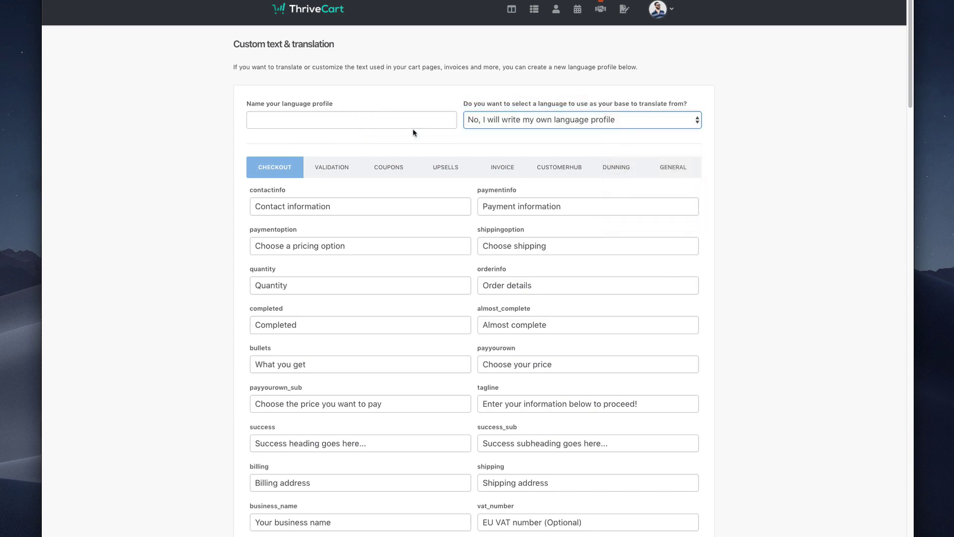
left_click(402, 119)
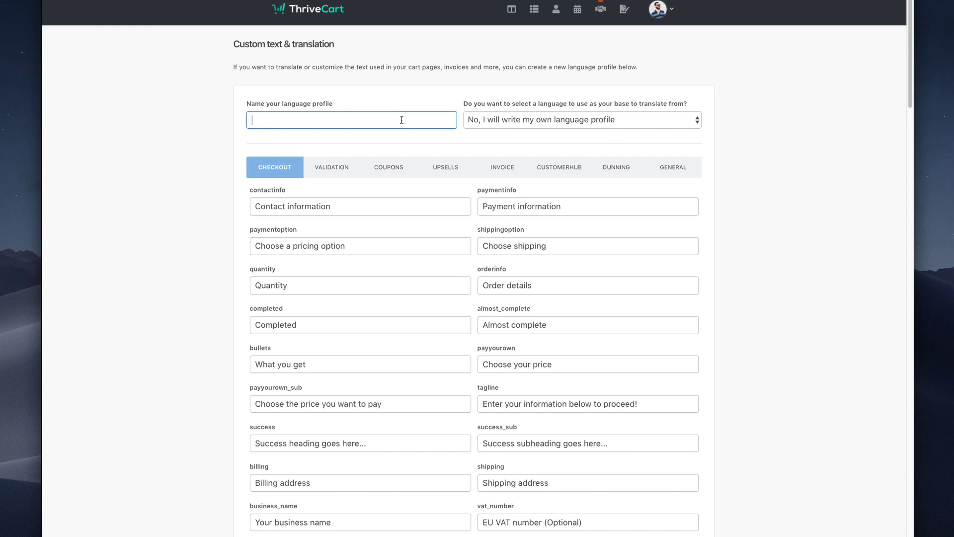
left_click(518, 122)
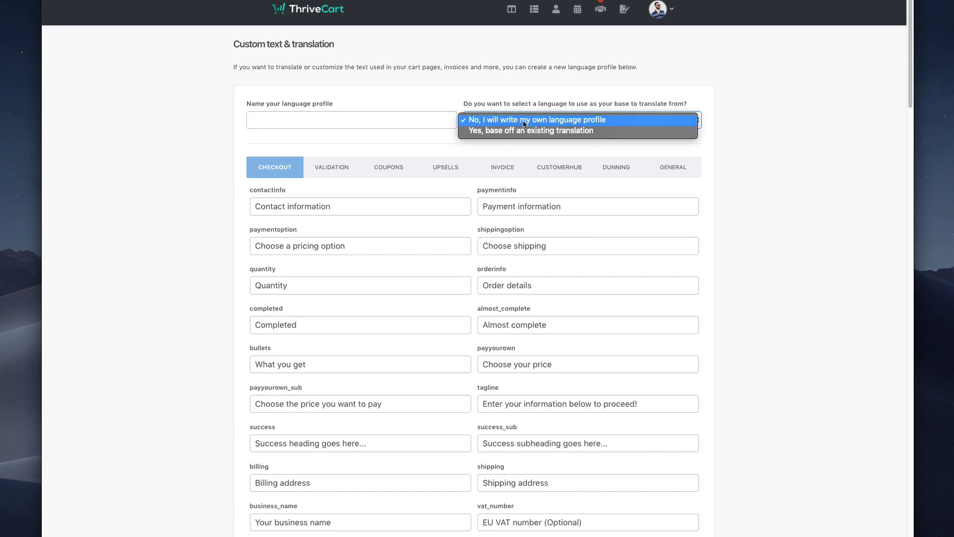
left_click(532, 132)
left_click(662, 125)
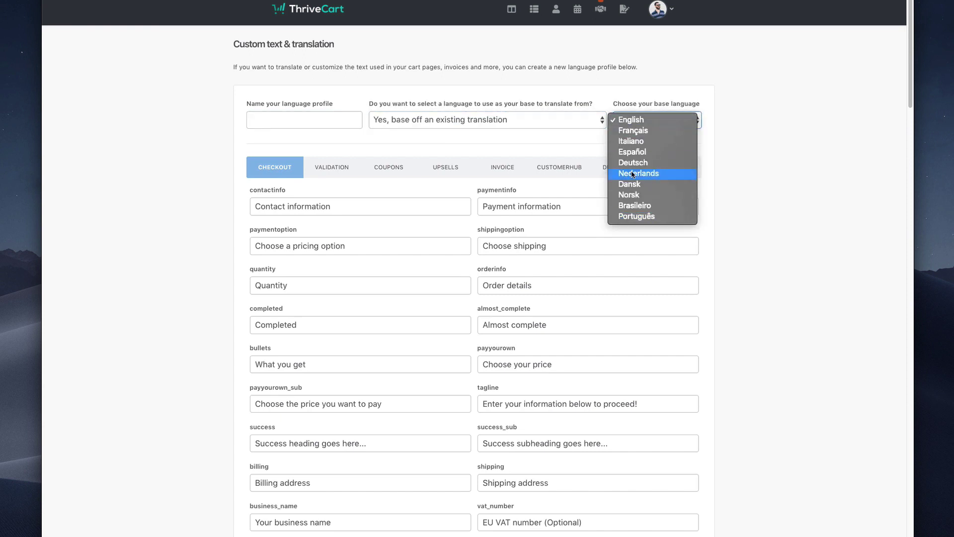
left_click(229, 193)
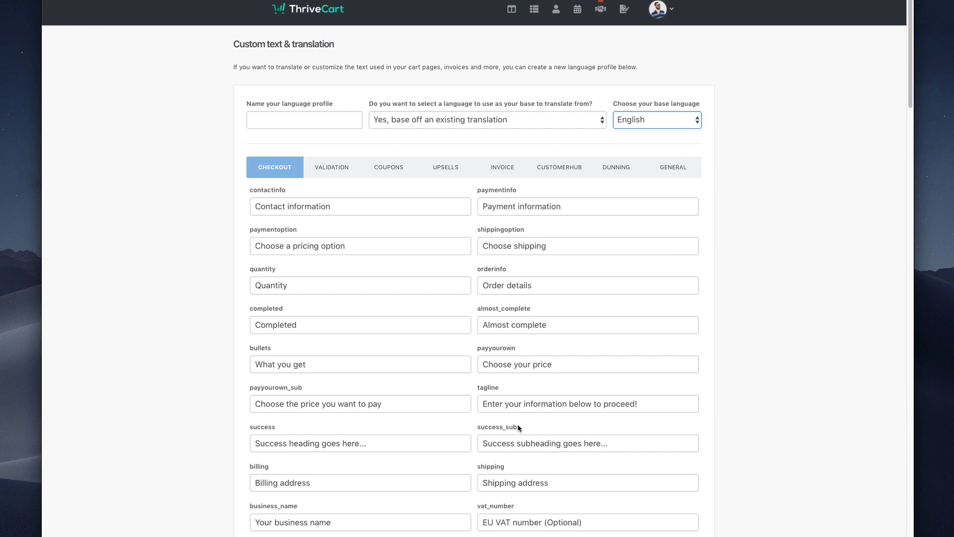
scroll(517, 366, "down", 4)
left_click_drag(558, 350, 507, 350)
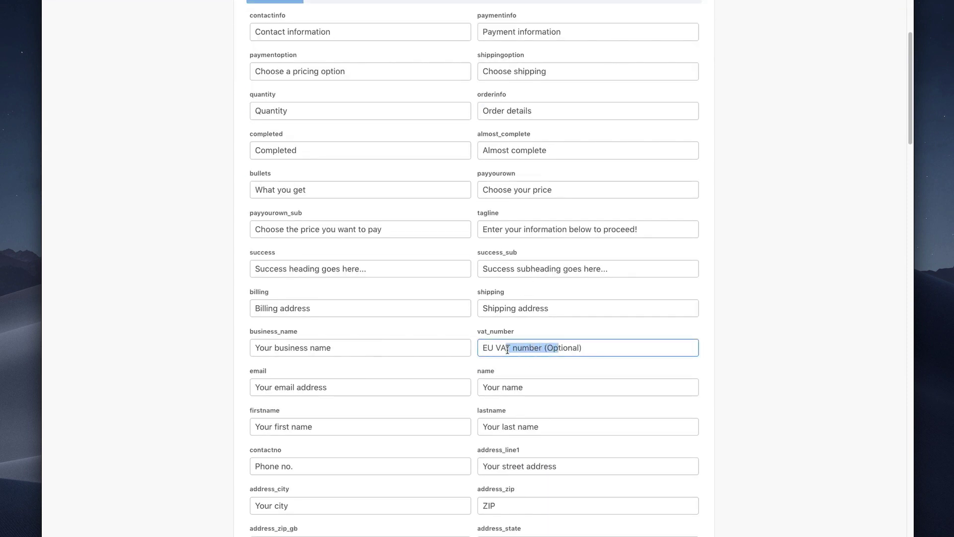
left_click(803, 385)
scroll(750, 390, "up", 4)
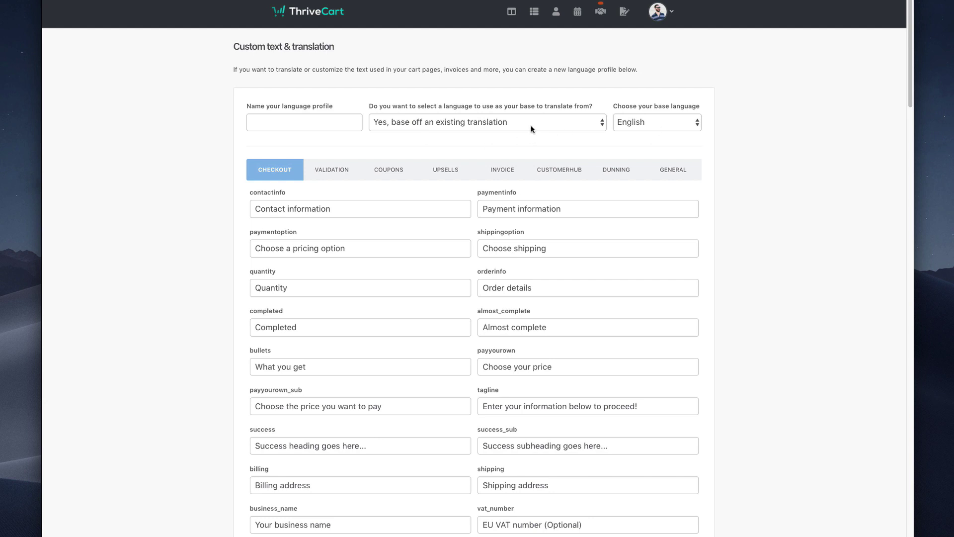
Step: Enter 'Joe's English' as the profile name, with English as the base language
left_click(284, 120)
type("Joe's English")
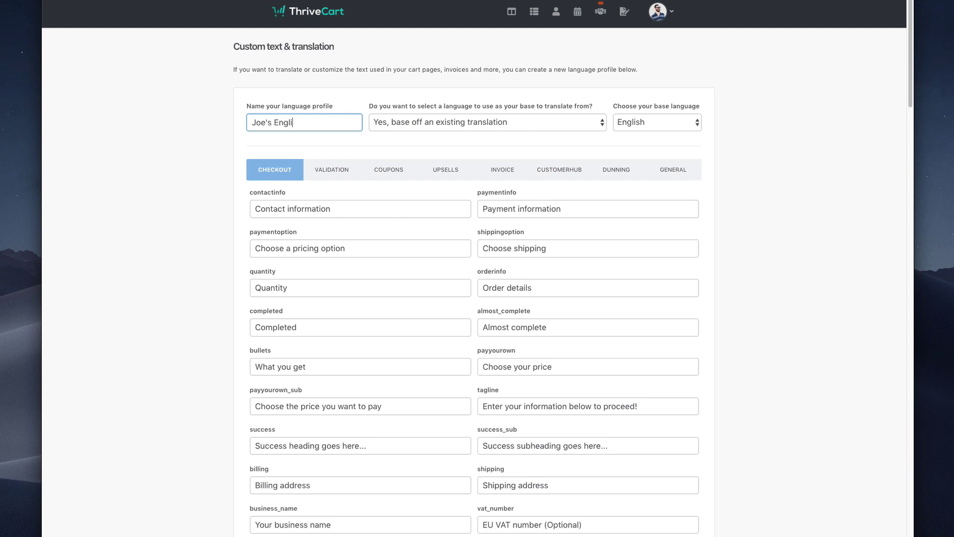
left_click(348, 139)
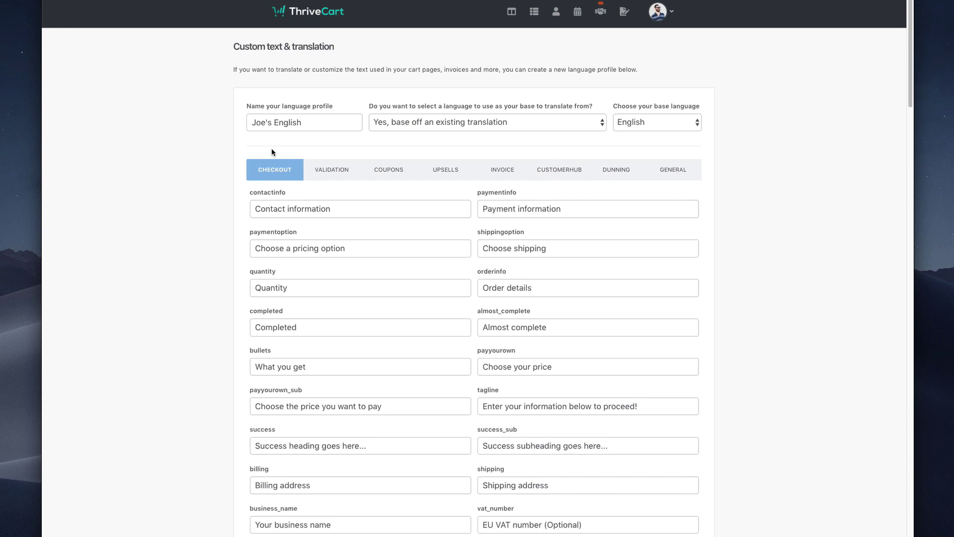
left_click_drag(265, 119, 328, 123)
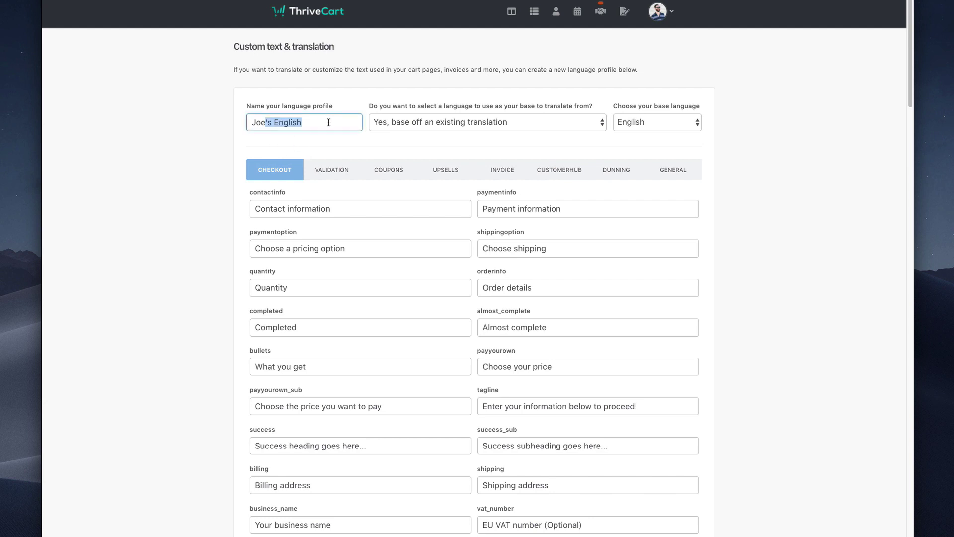
left_click(416, 147)
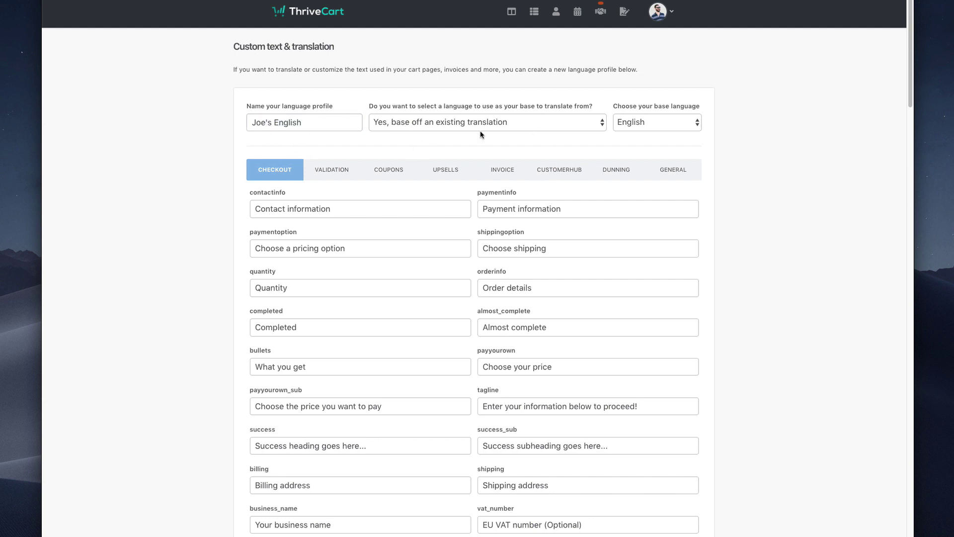
left_click(666, 125)
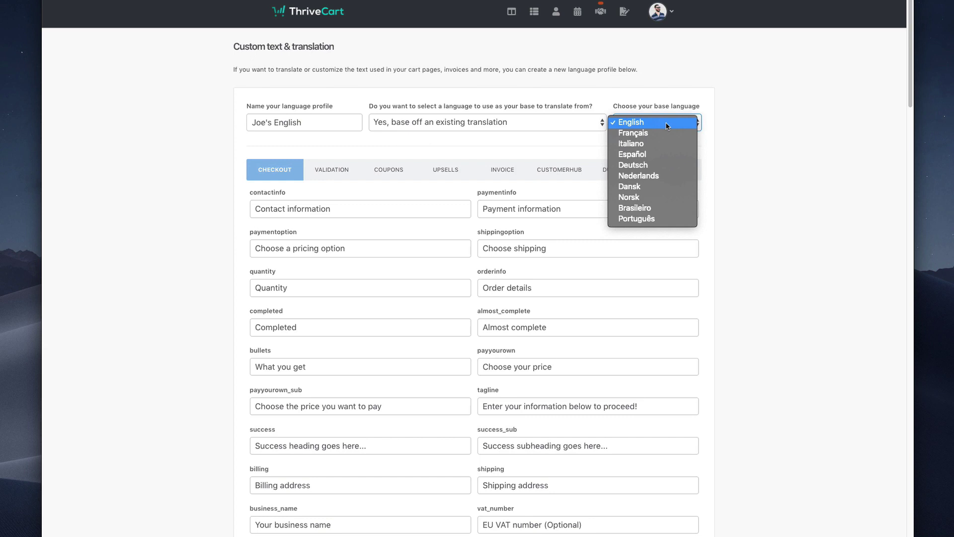
left_click(740, 132)
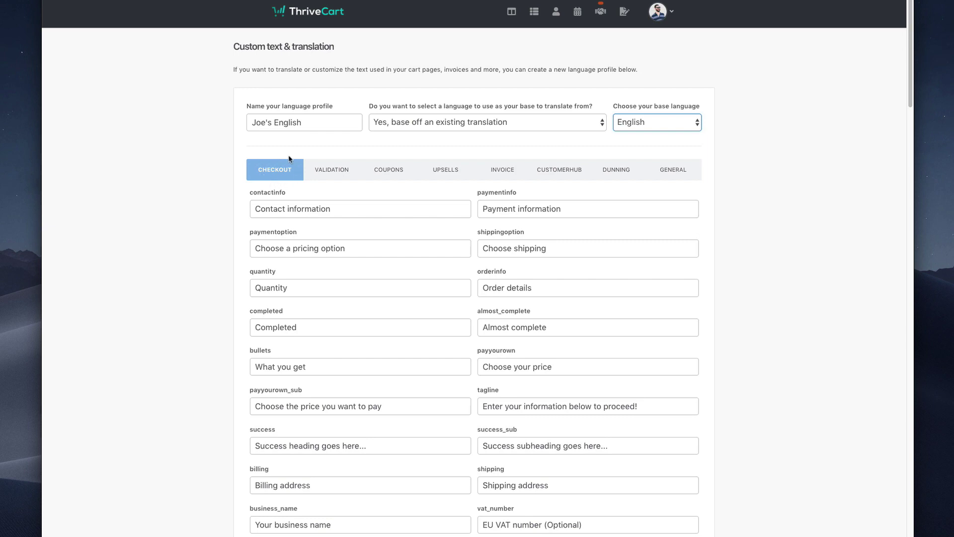
Step: Change the payment option heading to 'Choose how to pay'
scroll(214, 270, "down", 3)
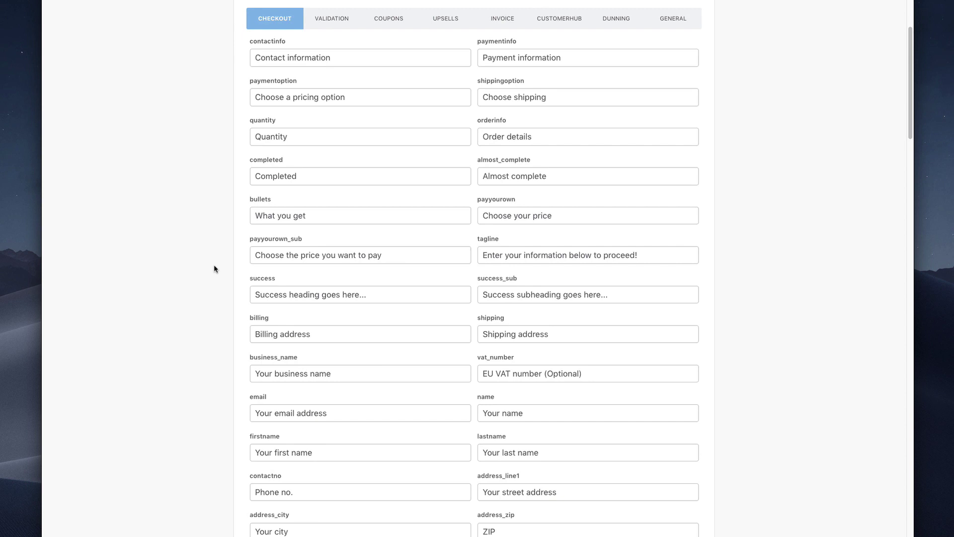
scroll(214, 269, "up", 1)
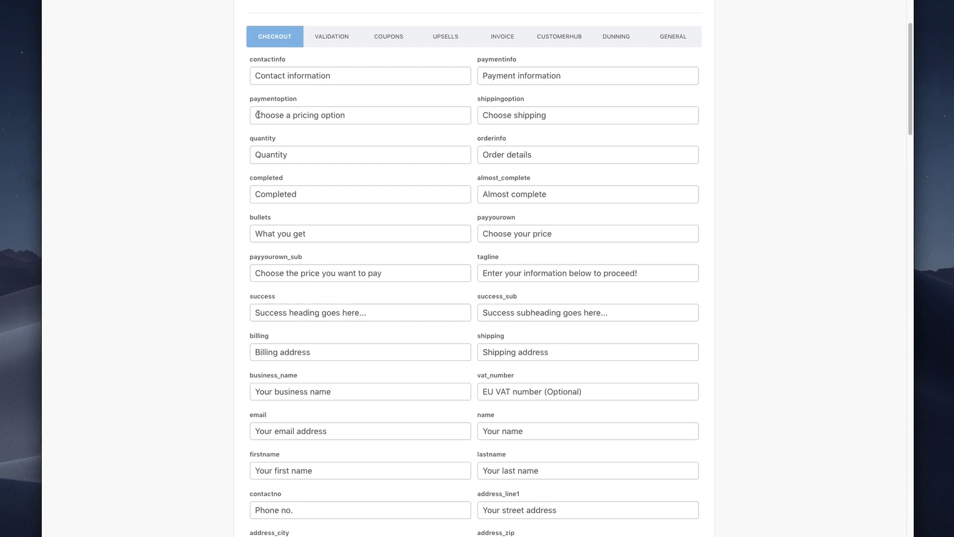
left_click_drag(258, 115, 284, 114)
left_click(368, 115)
left_click(317, 118)
triple_click(295, 113)
type("how to pay")
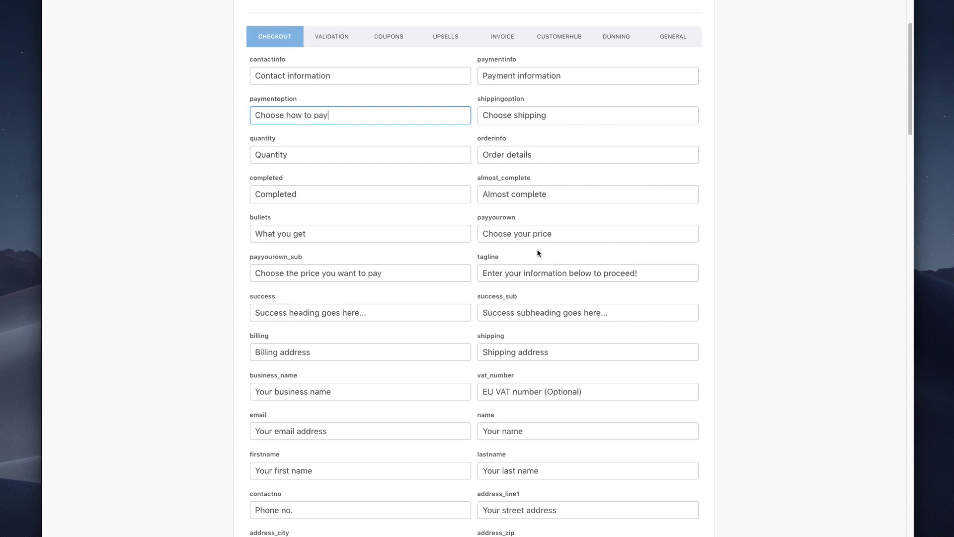
Step: Replace the shipping address heading with 'Where to mail your stuff?'
scroll(597, 324, "down", 1)
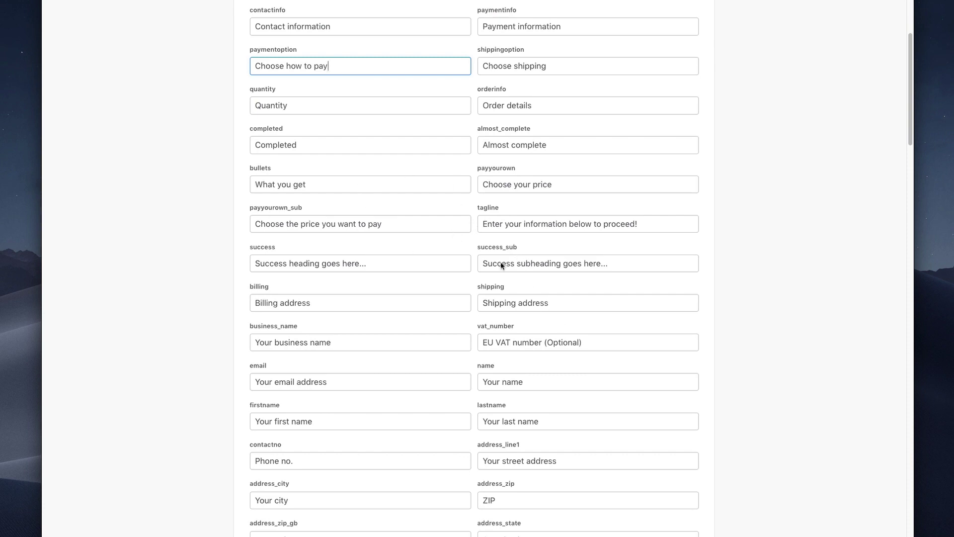
scroll(467, 316, "down", 4)
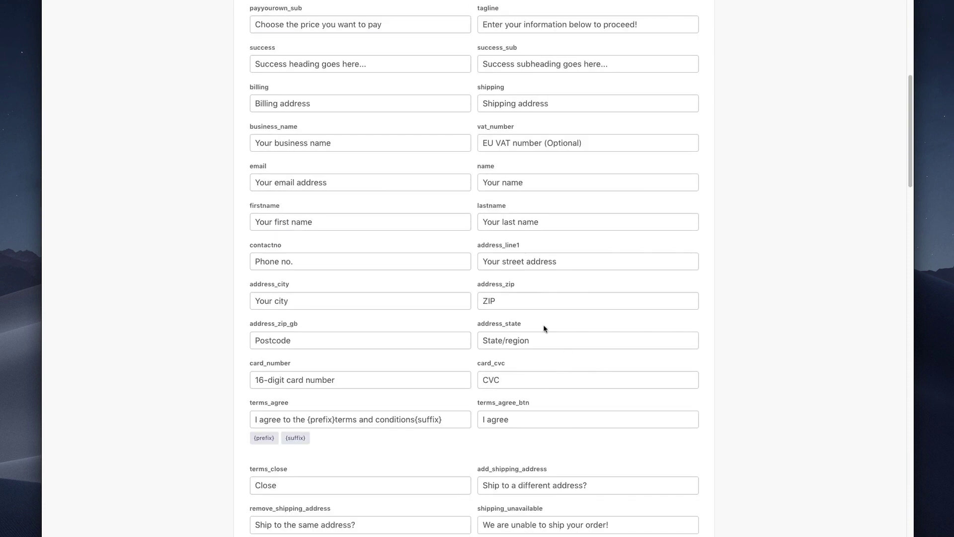
scroll(631, 343, "up", 3)
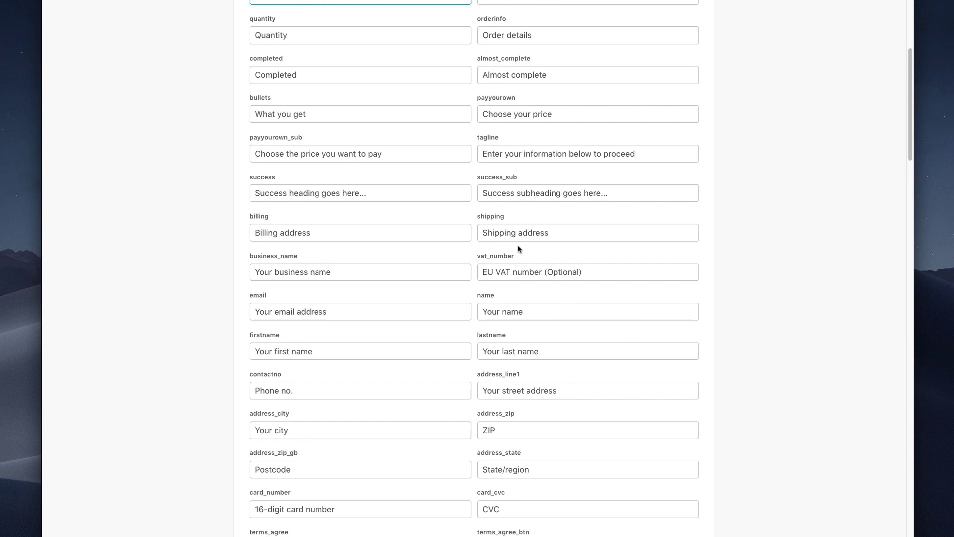
left_click_drag(552, 234, 465, 229)
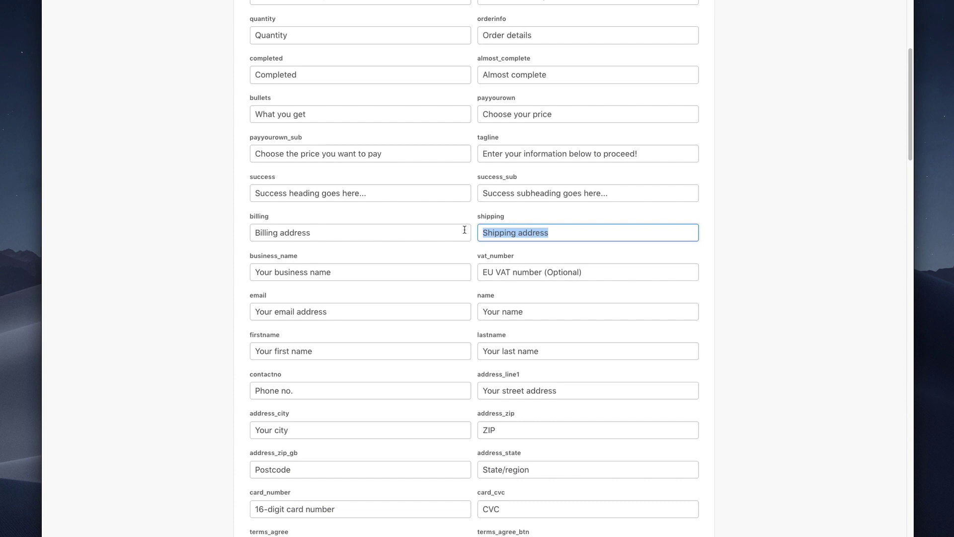
type("Where to mail ")
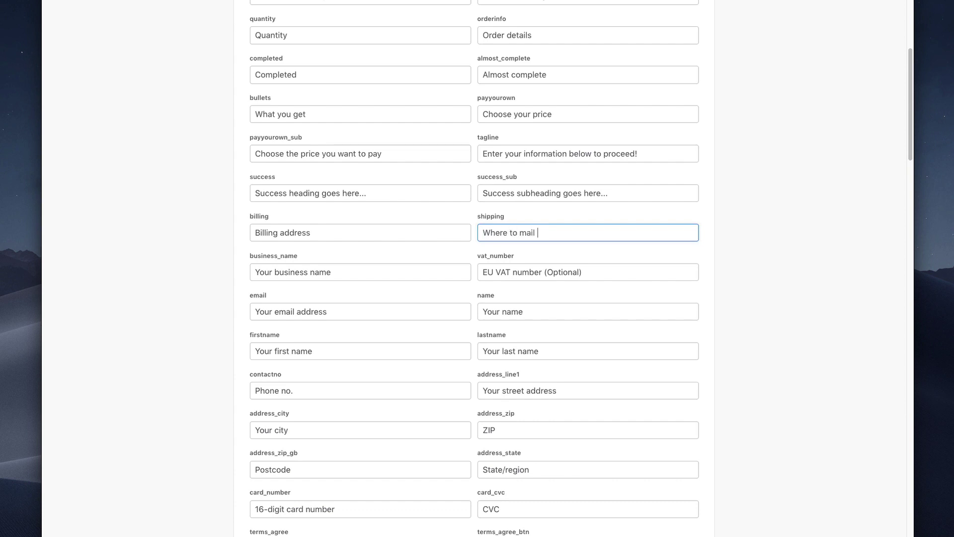
type("your stuff?")
Step: Replace the contact information heading with 'Enter your details'
scroll(432, 302, "down", 5)
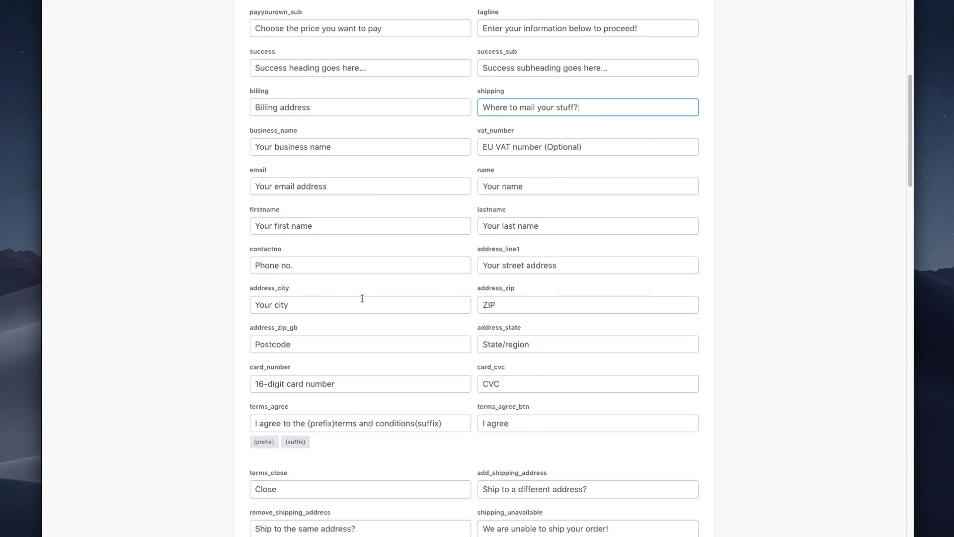
scroll(323, 302, "up", 8)
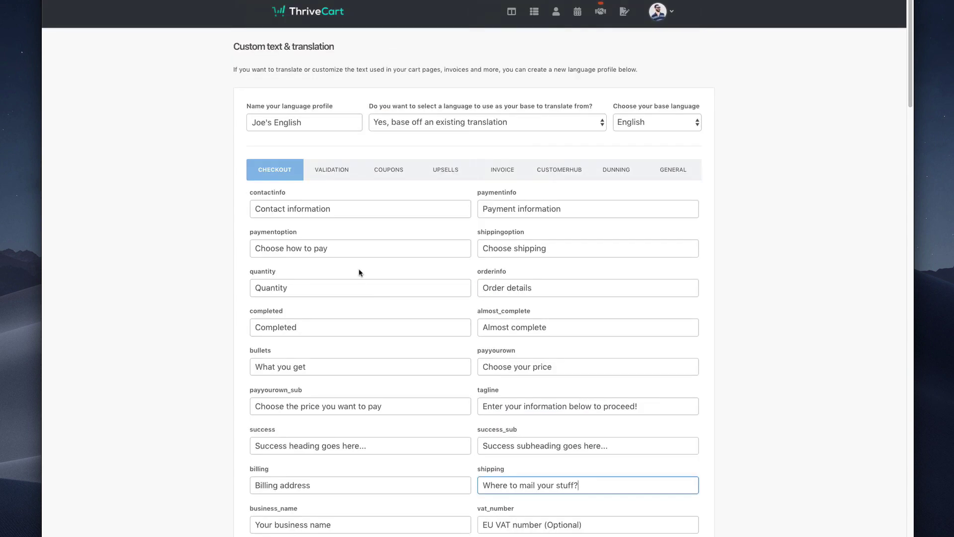
left_click_drag(358, 208, 217, 208)
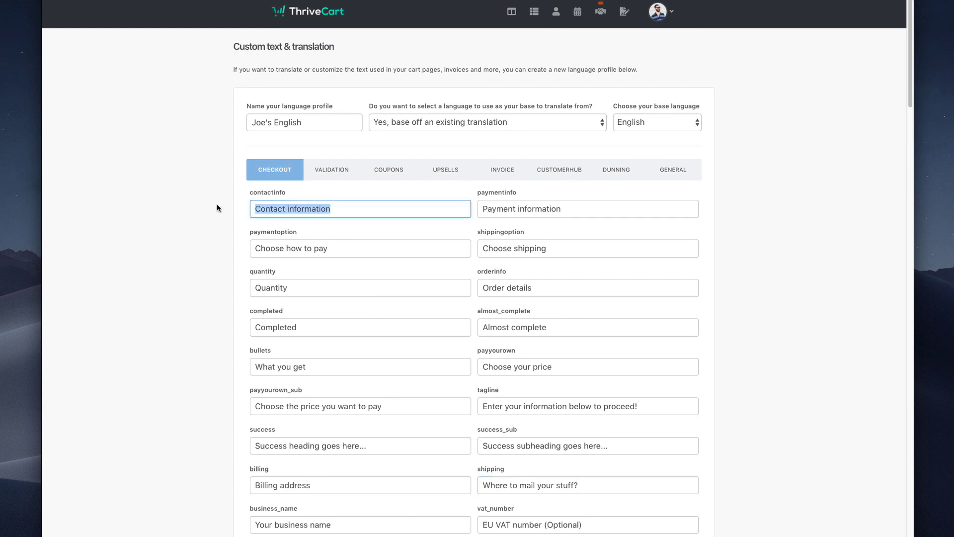
type("You")
key("BackSpace")
key("BackSpace")
key("BackSpace")
type("Ent")
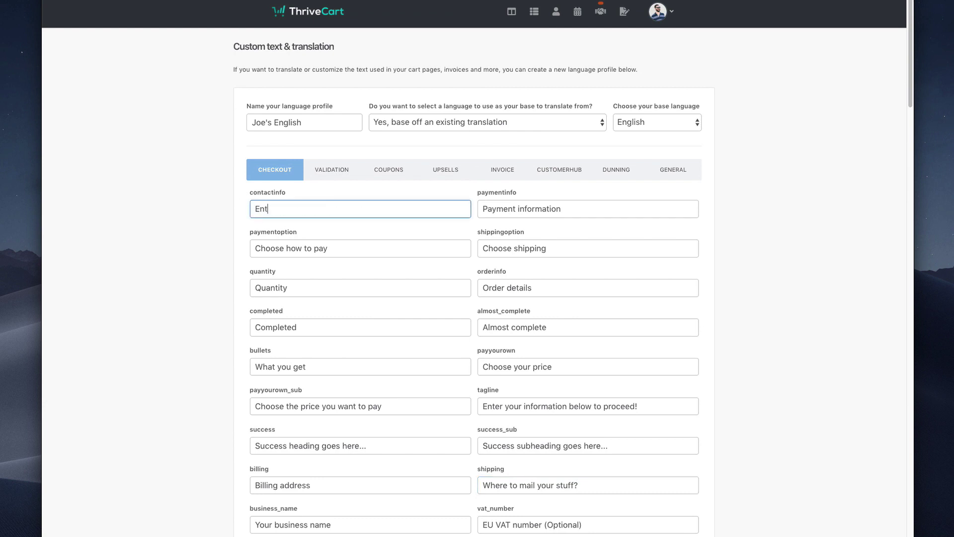
type("er your details")
scroll(245, 299, "down", 1)
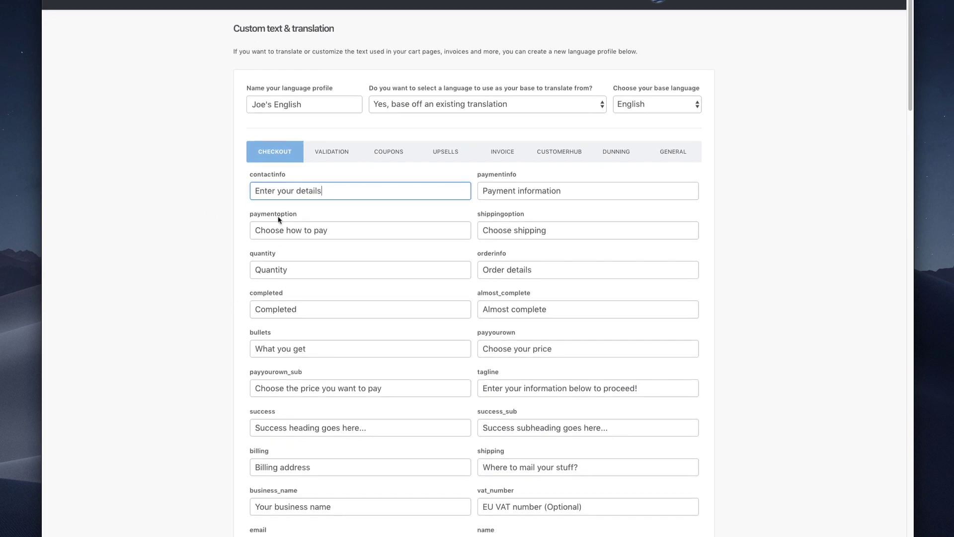
scroll(248, 261, "down", 3)
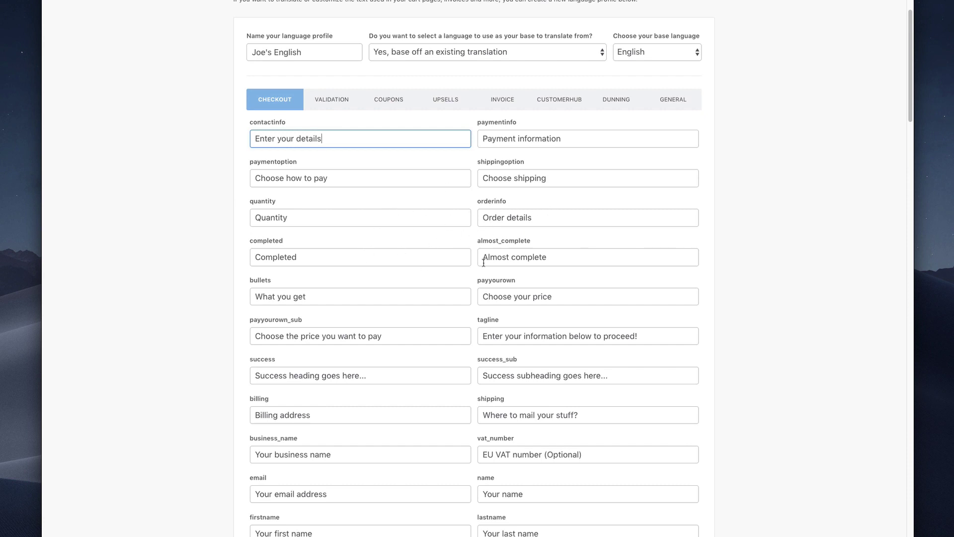
scroll(187, 448, "down", 3)
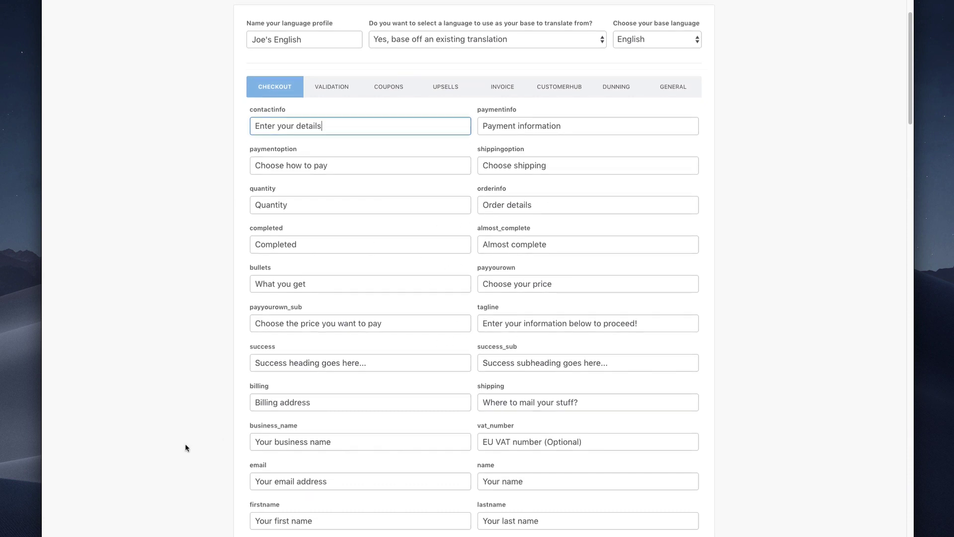
scroll(279, 279, "down", 10)
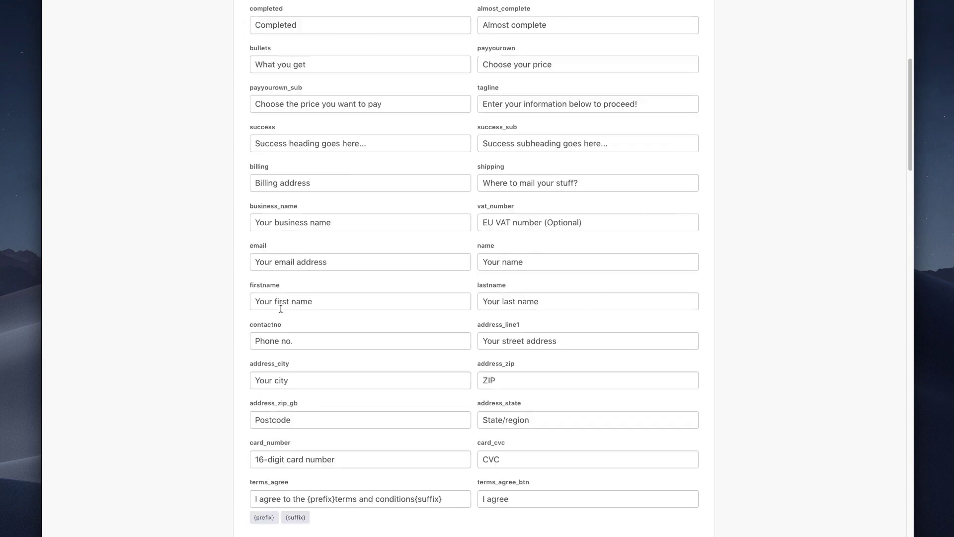
scroll(366, 238, "down", 11)
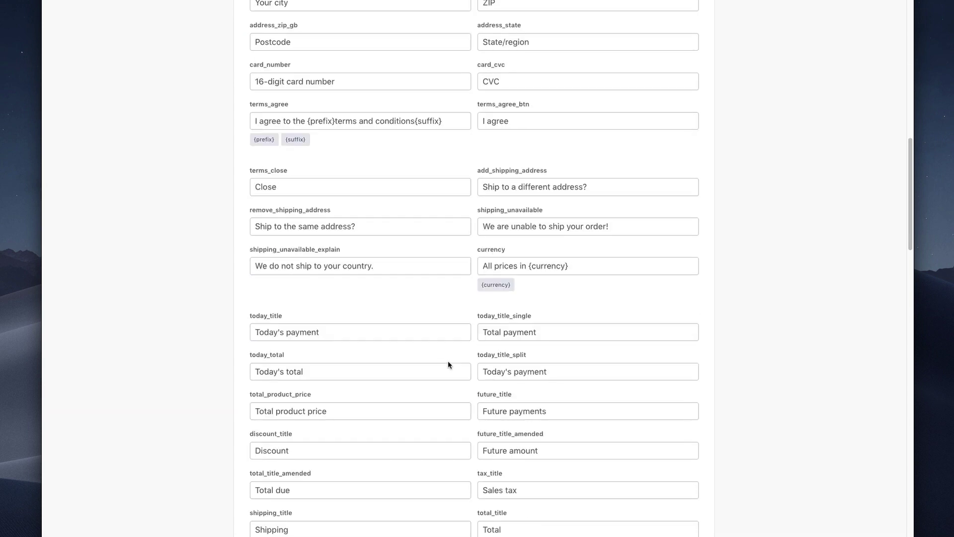
scroll(419, 355, "down", 8)
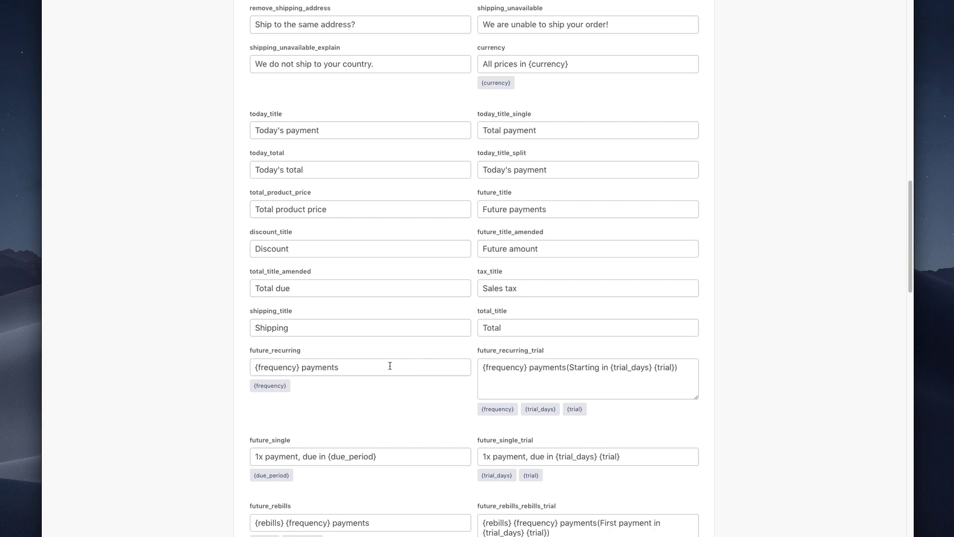
scroll(358, 389, "down", 3)
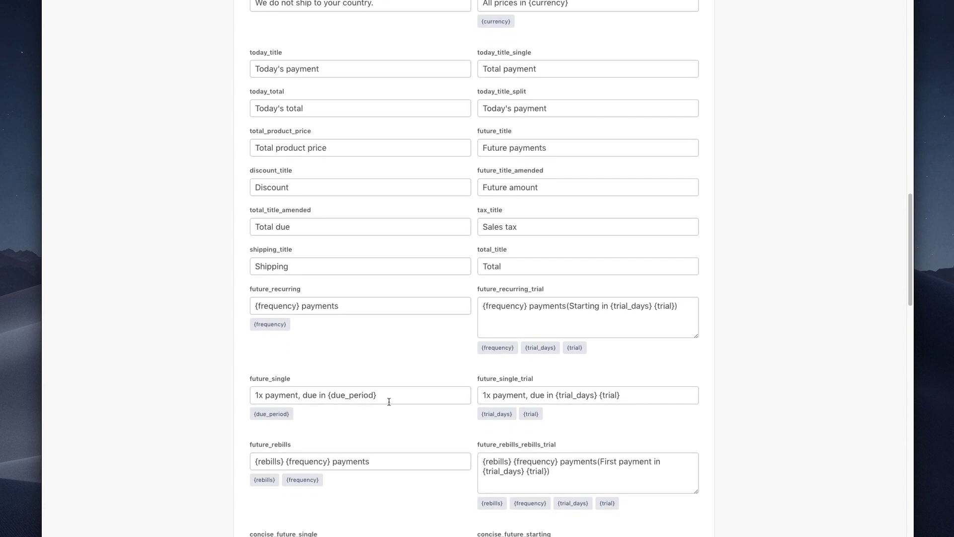
scroll(389, 400, "down", 3)
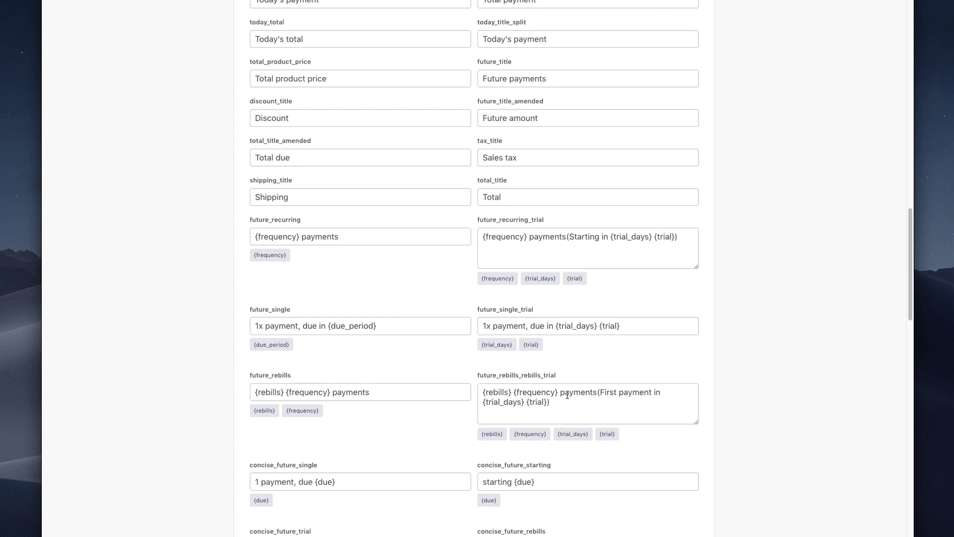
scroll(567, 395, "down", 20)
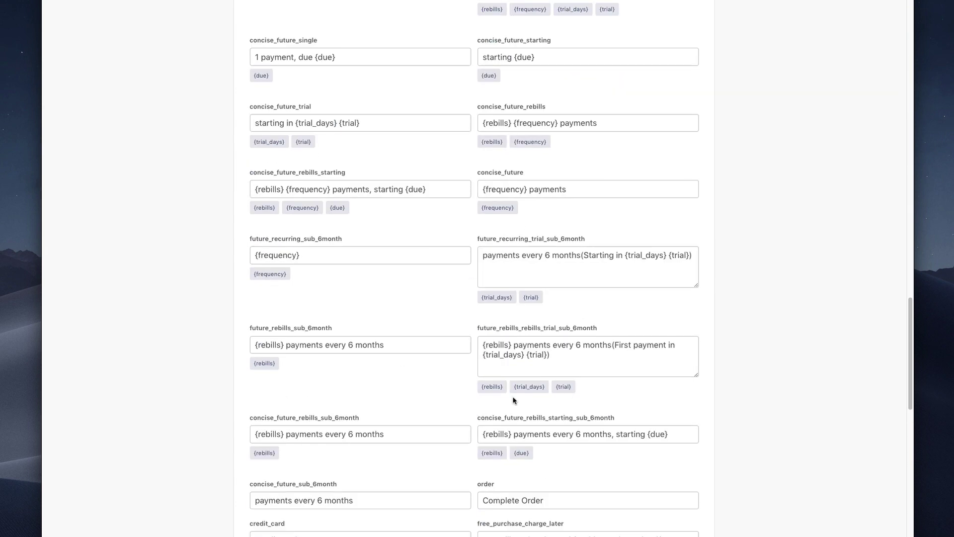
scroll(569, 428, "down", 10)
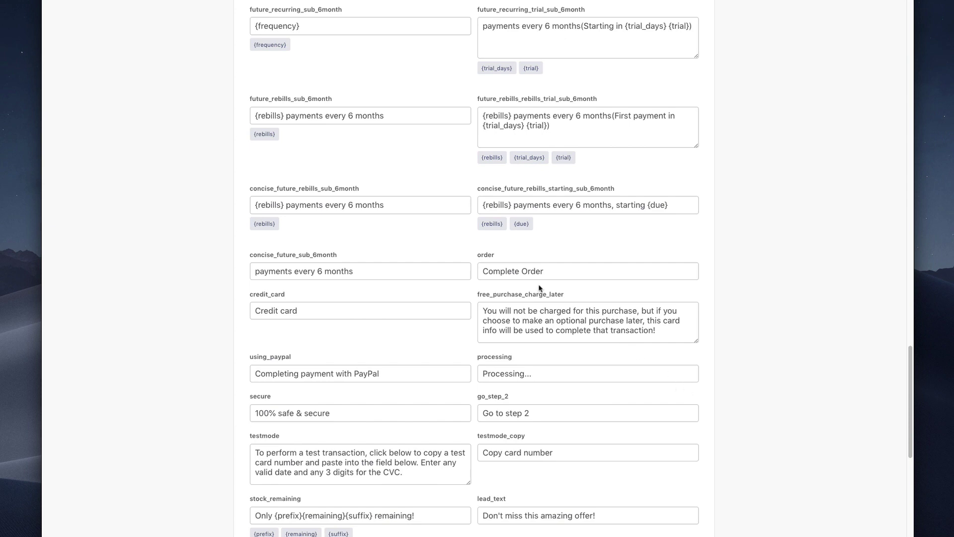
scroll(540, 289, "up", 9)
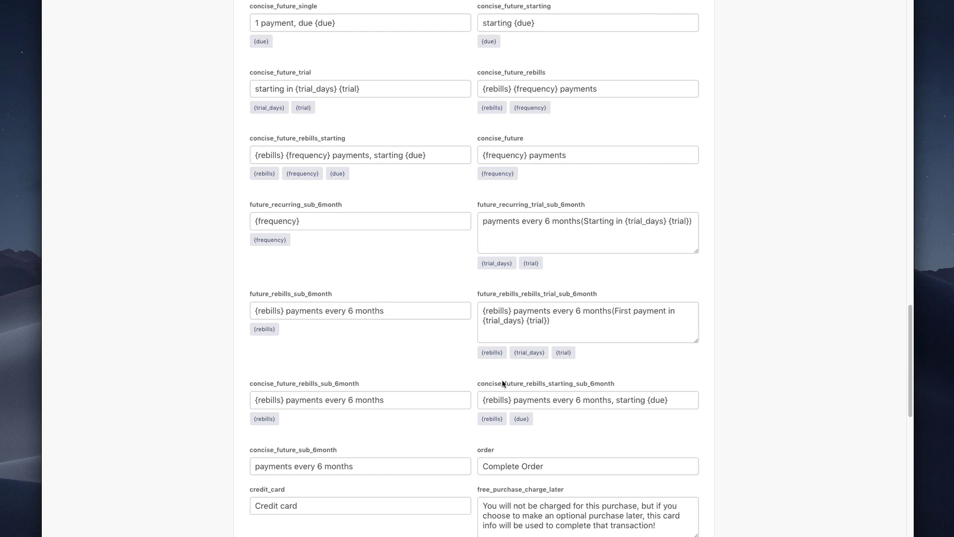
scroll(388, 402, "down", 1)
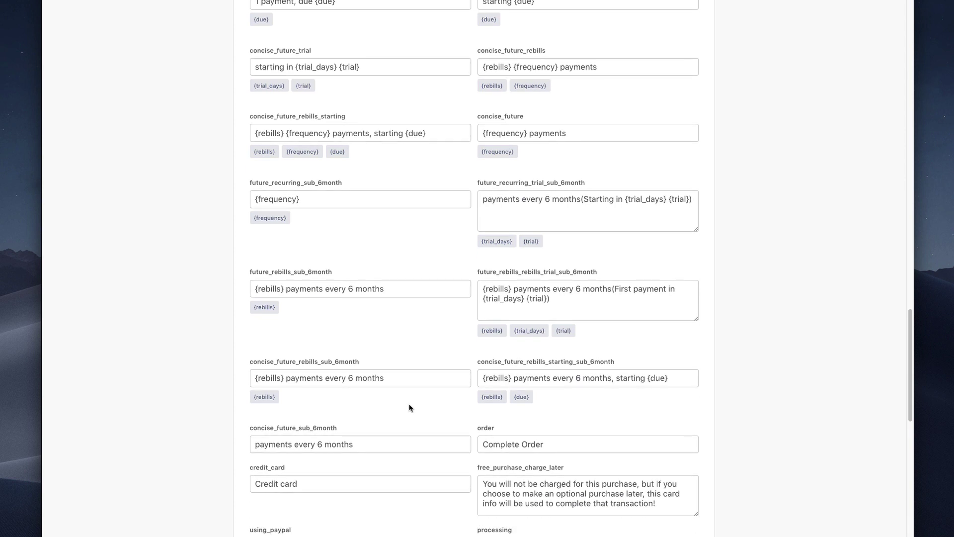
scroll(424, 398, "down", 1)
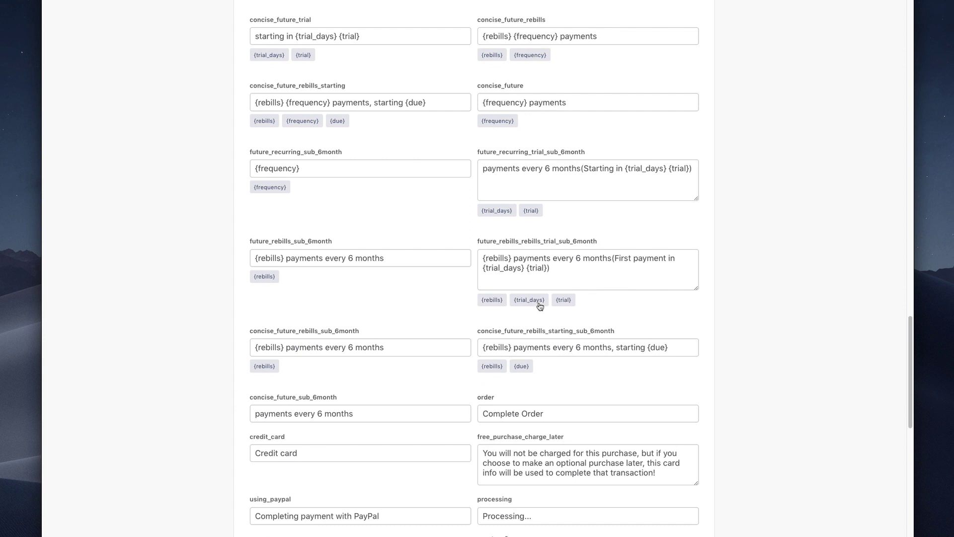
left_click(563, 304)
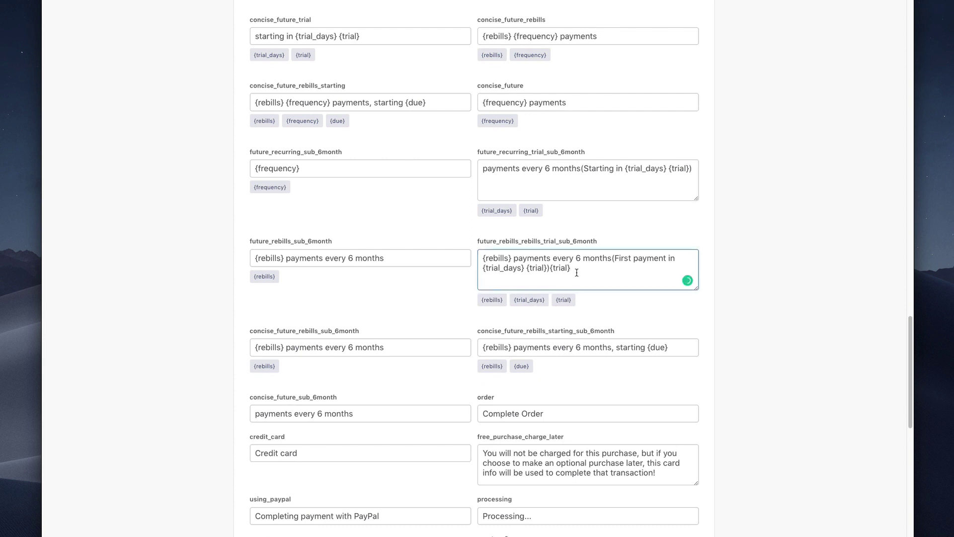
key("BackSpace")
key("BackSpace")
key("BackSpace")
key("BackSpace")
key("BackSpace")
key("BackSpace")
key("BackSpace")
scroll(201, 373, "down", 10)
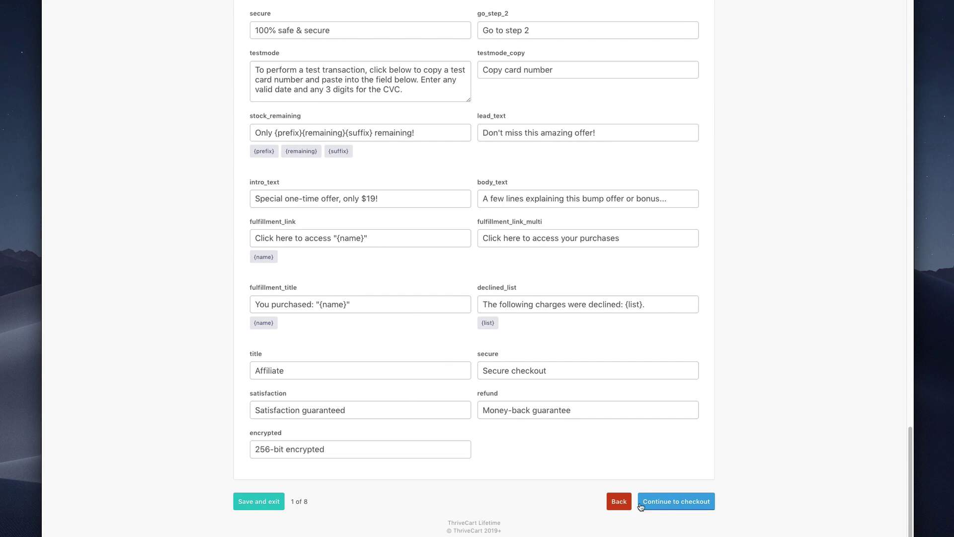
Step: Save the checkout text and continue to the Validation messages like "can't be blank"
left_click(259, 501)
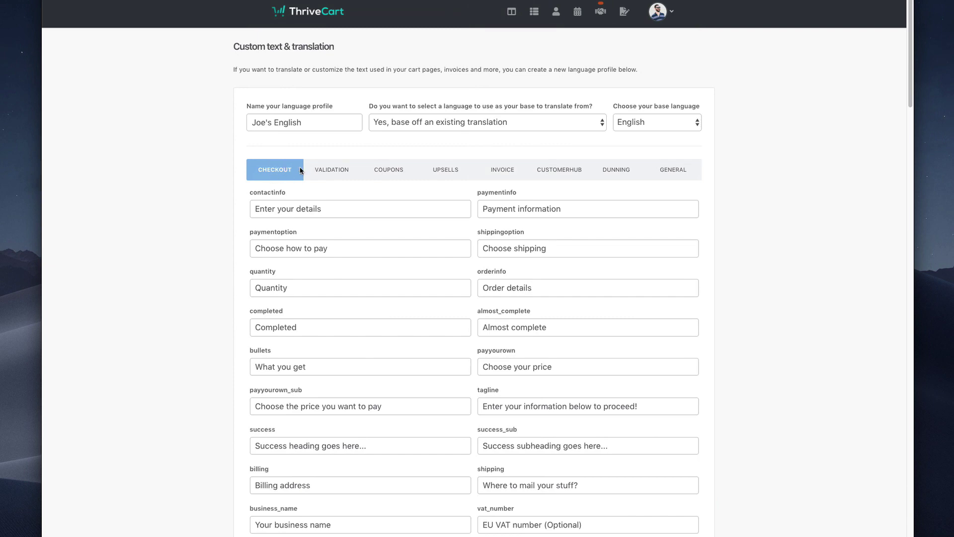
scroll(530, 465, "down", 20)
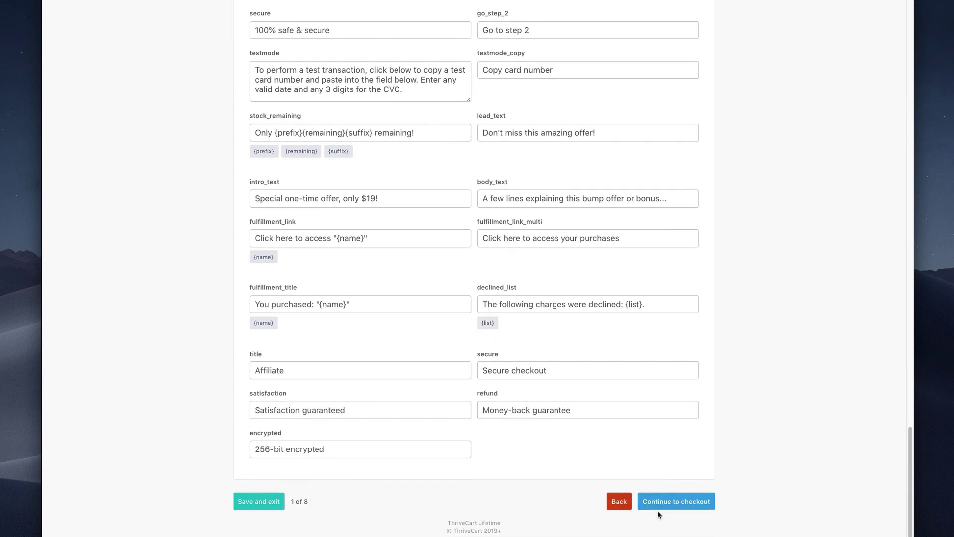
left_click(678, 506)
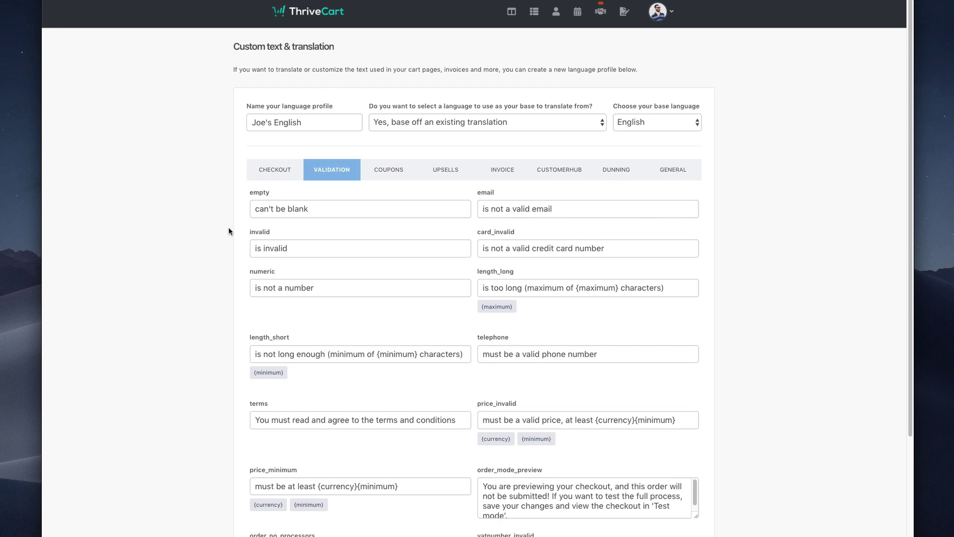
scroll(228, 231, "down", 1)
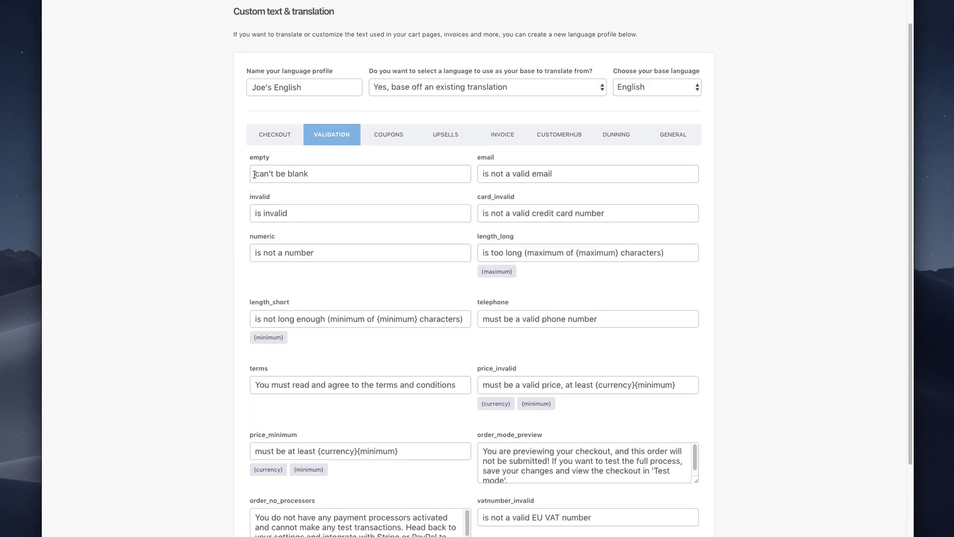
left_click(320, 173)
left_click(336, 175)
left_click_drag(321, 174, 253, 173)
type("must en")
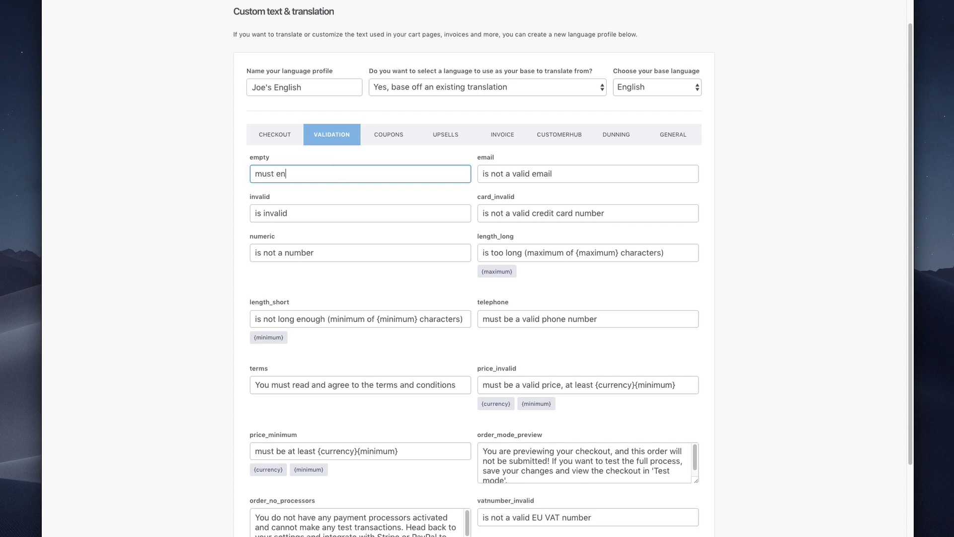
type("ter this information")
scroll(362, 345, "down", 1)
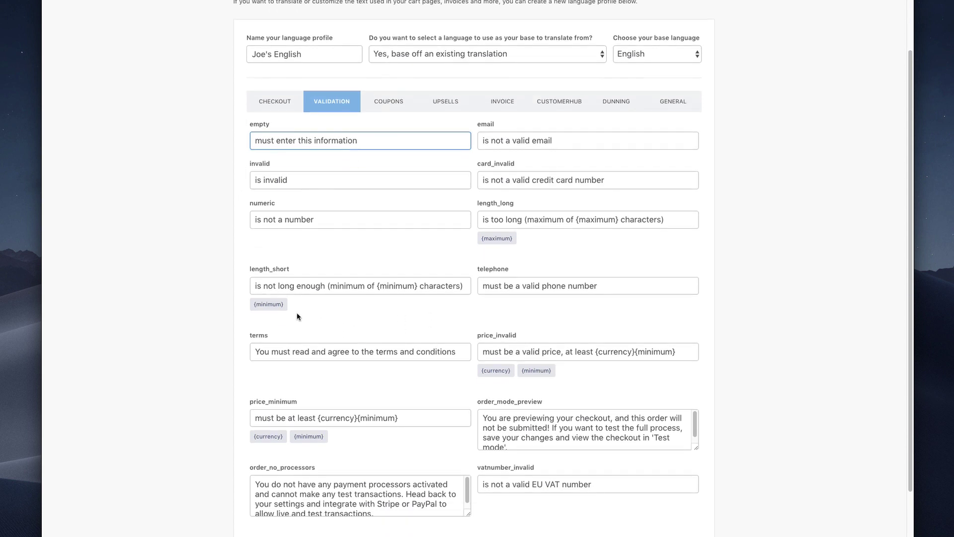
scroll(235, 303, "down", 1)
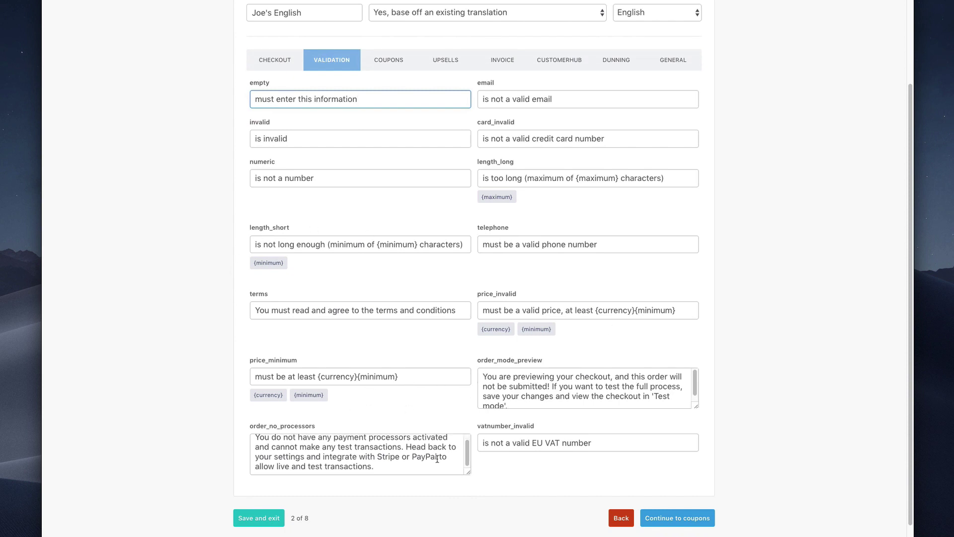
scroll(531, 487, "down", 1)
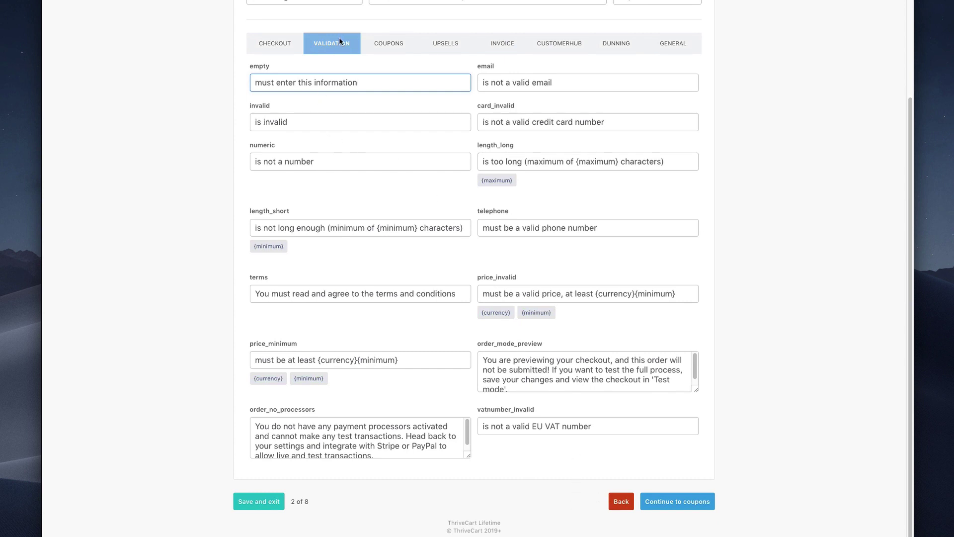
Step: Skip the coupon texts unchanged and review the default Upsells wording like "Stop right now!"
left_click(684, 507)
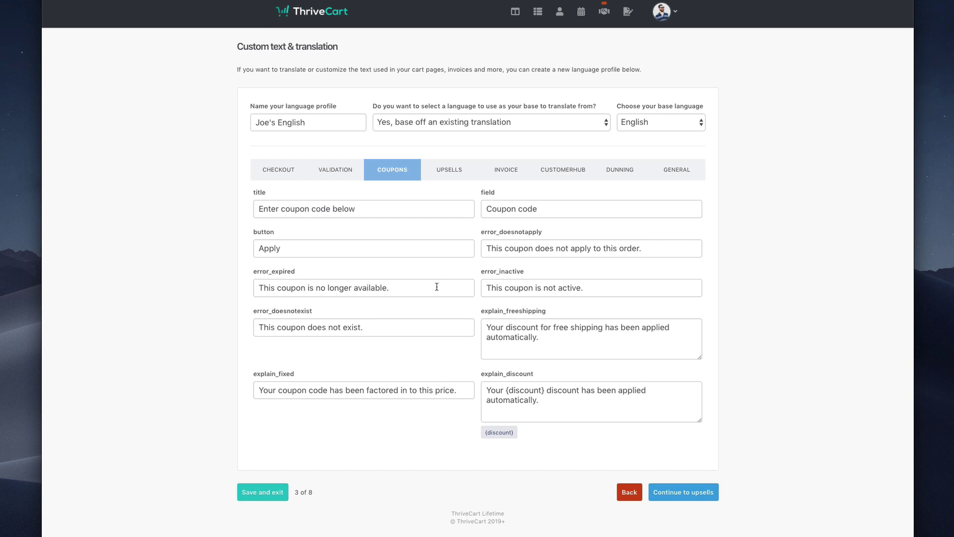
left_click(694, 497)
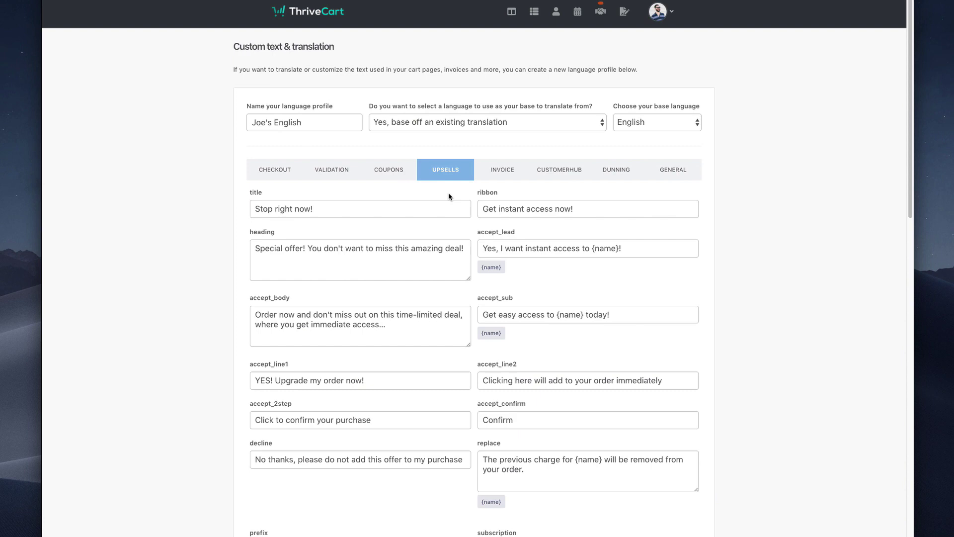
scroll(386, 262, "down", 1)
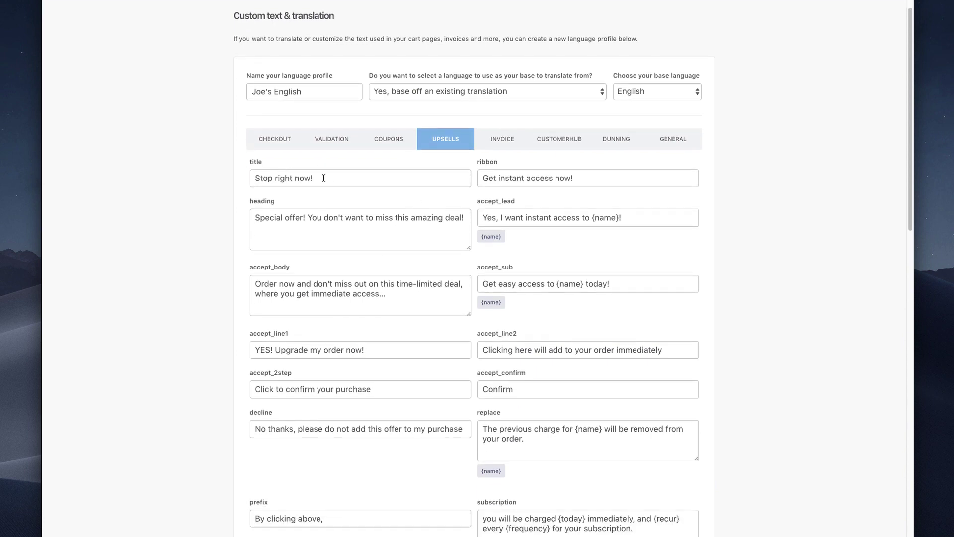
scroll(472, 287, "down", 15)
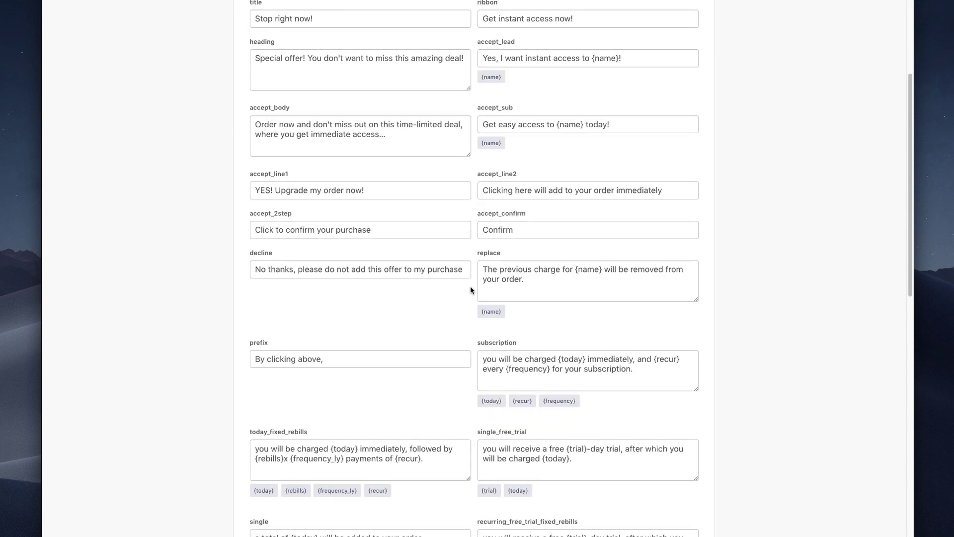
scroll(462, 288, "up", 15)
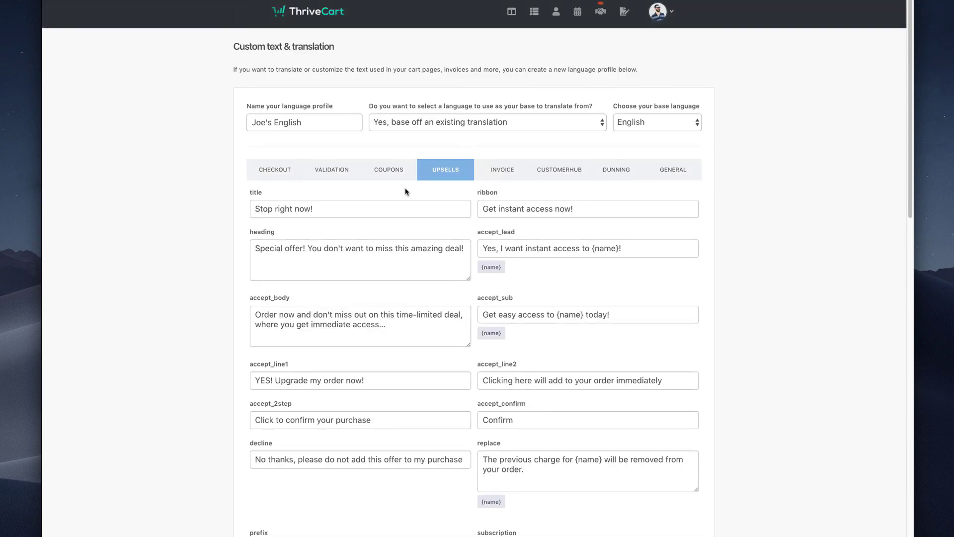
left_click_drag(321, 212, 233, 211)
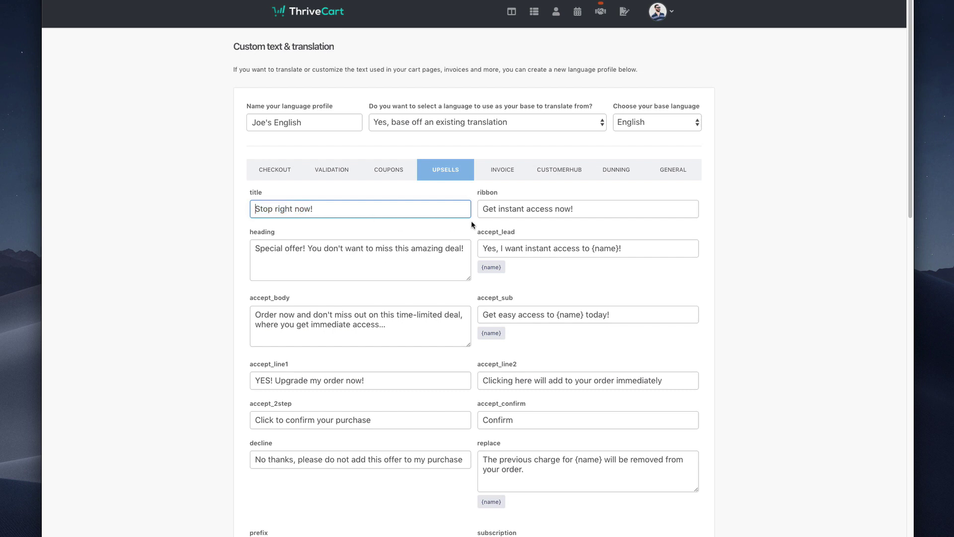
key("Tab")
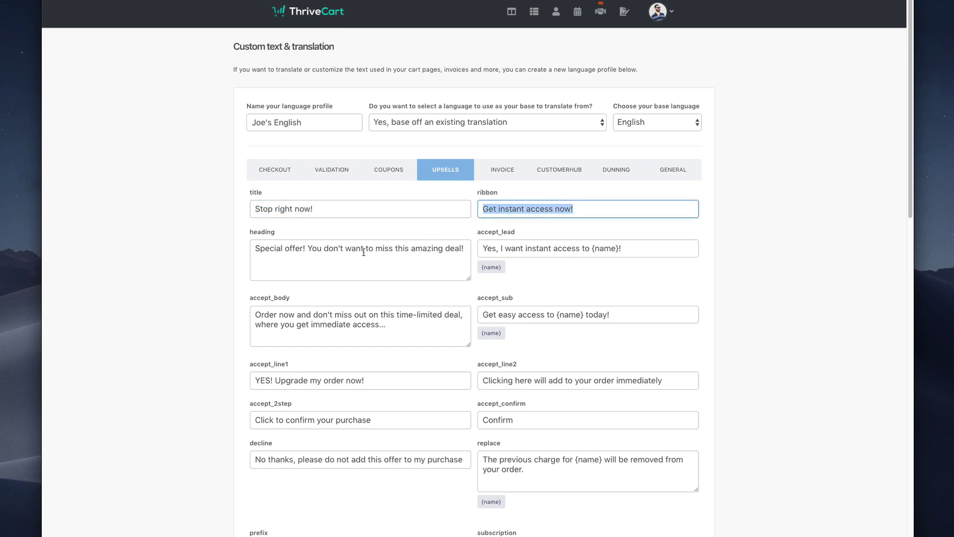
left_click_drag(364, 248, 285, 248)
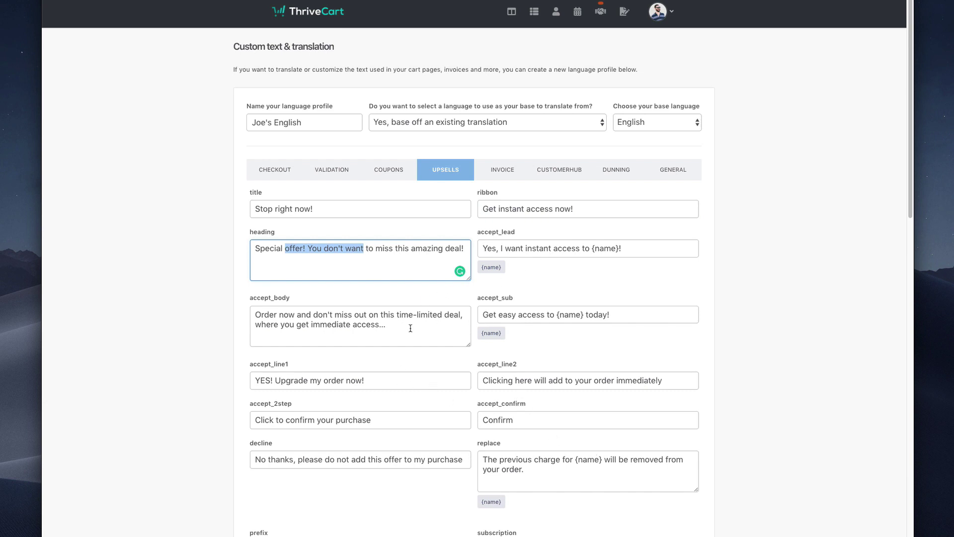
triple_click(526, 314)
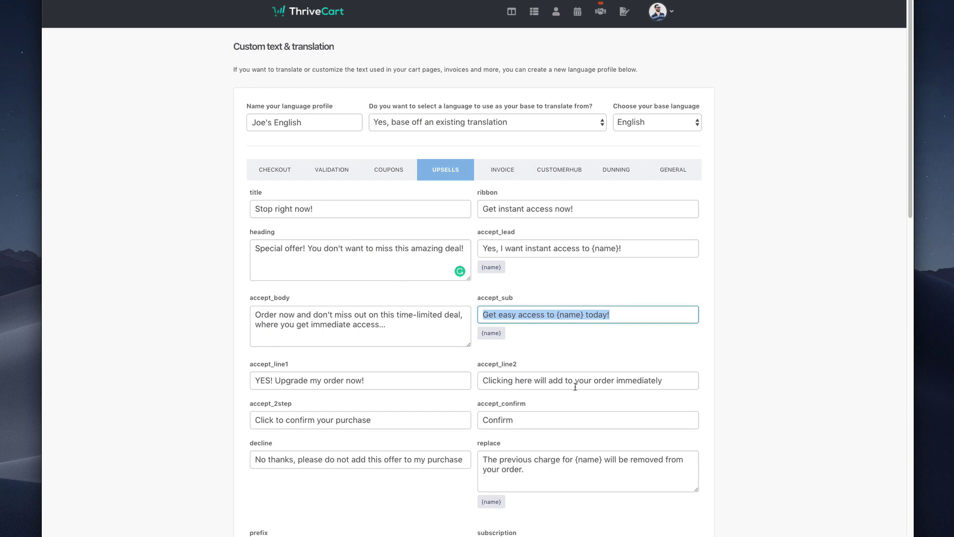
scroll(453, 471, "down", 4)
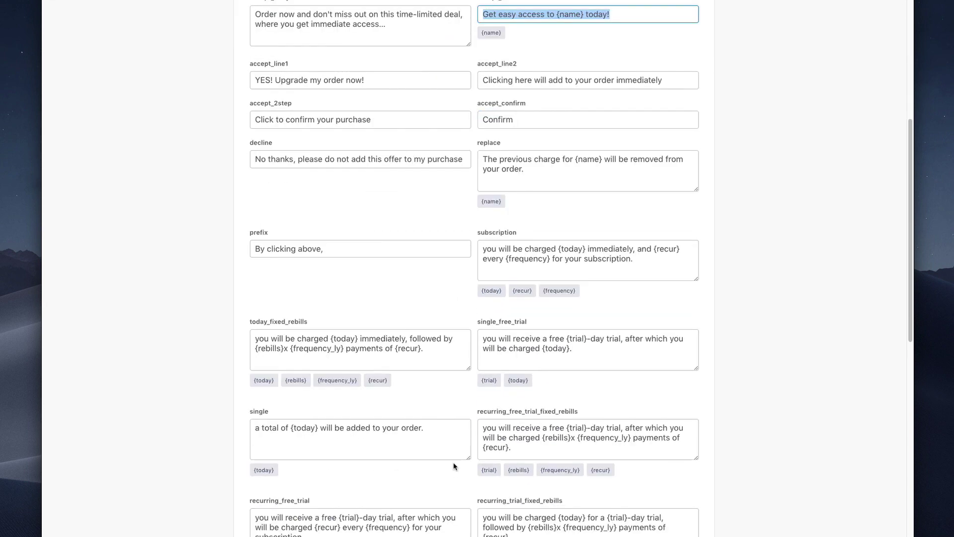
scroll(691, 411, "down", 10)
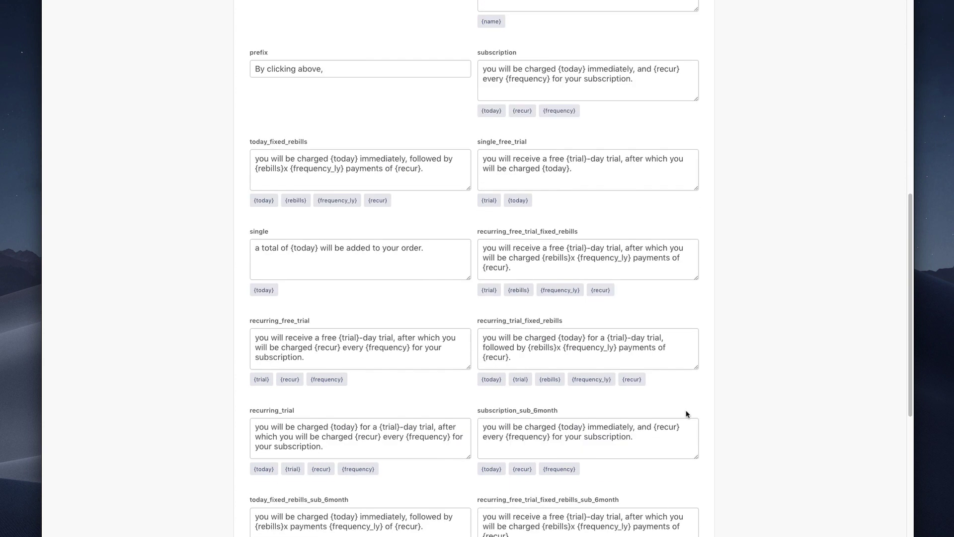
Step: Continue to the Invoice texts, leaving defaults like "Download PDF" and "Subtotal" unchanged
left_click(663, 499)
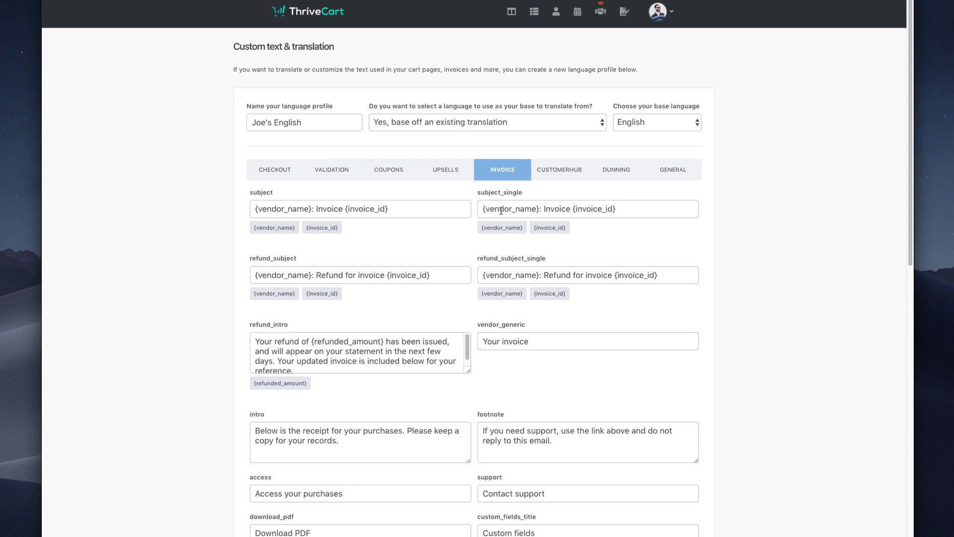
scroll(748, 372, "down", 2)
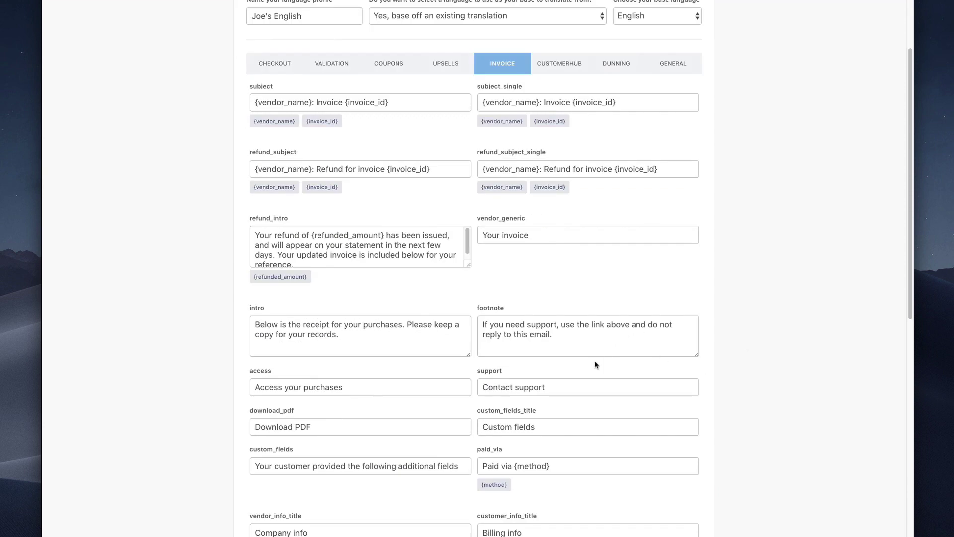
scroll(240, 438, "down", 2)
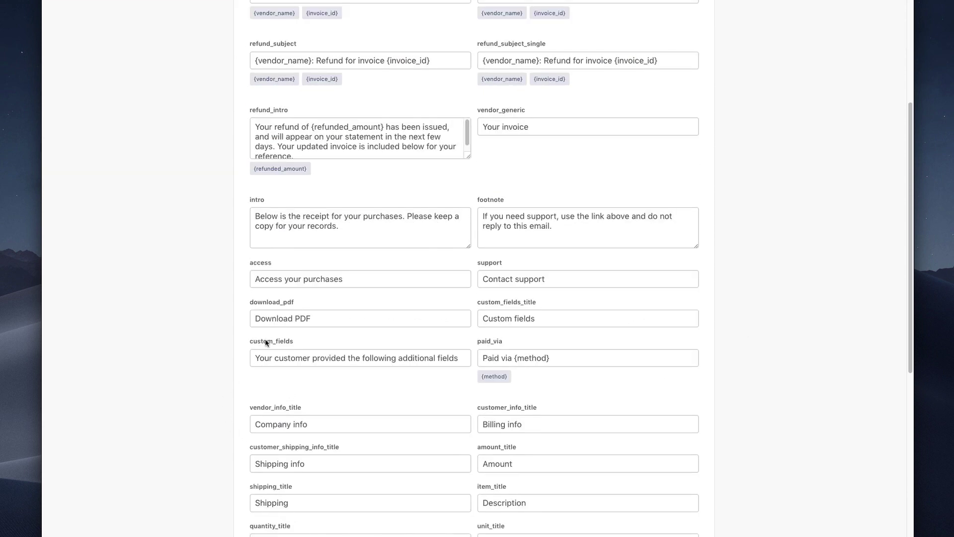
triple_click(305, 318)
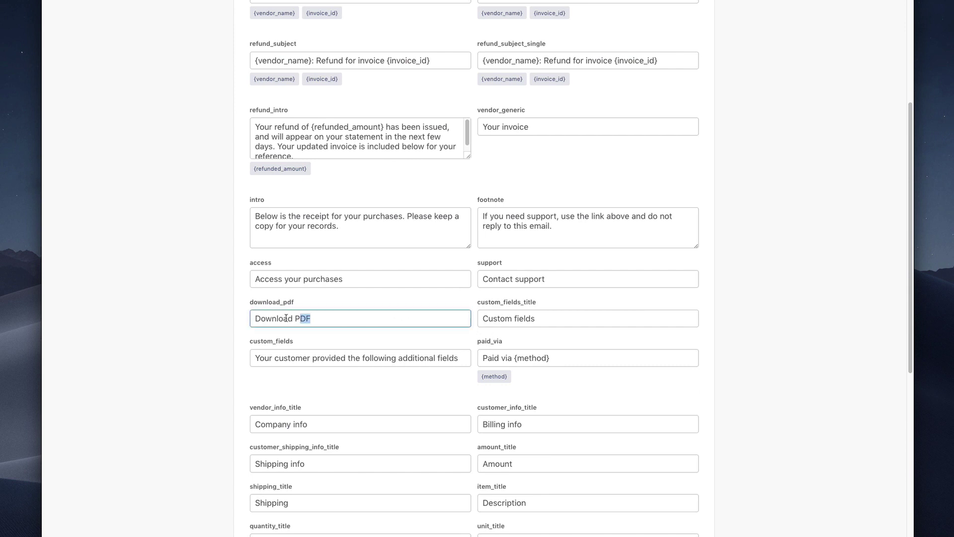
left_click(311, 320)
mouse_move(311, 319)
left_mouse_down()
mouse_move(255, 319)
mouse_move(296, 318)
left_mouse_up()
scroll(403, 371, "down", 5)
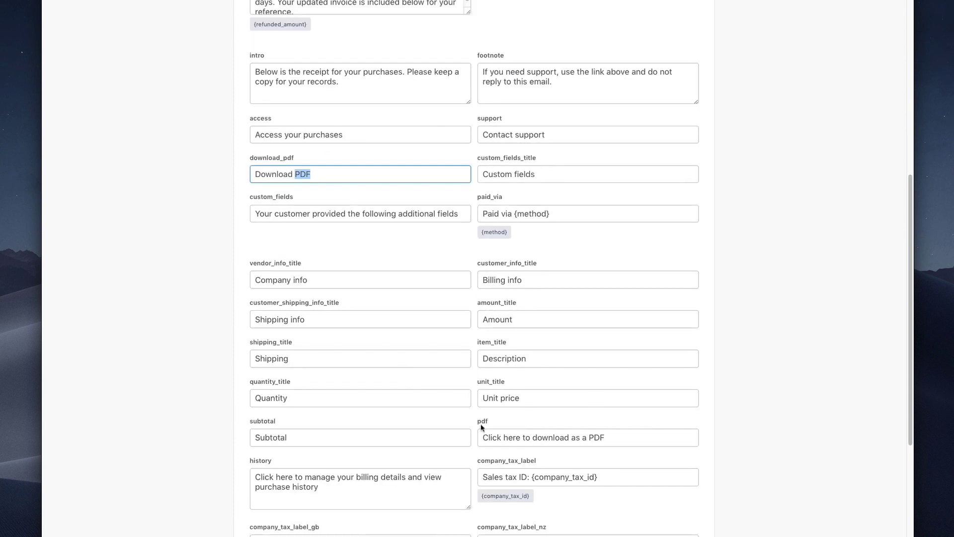
left_click_drag(553, 437, 640, 437)
scroll(621, 445, "down", 1)
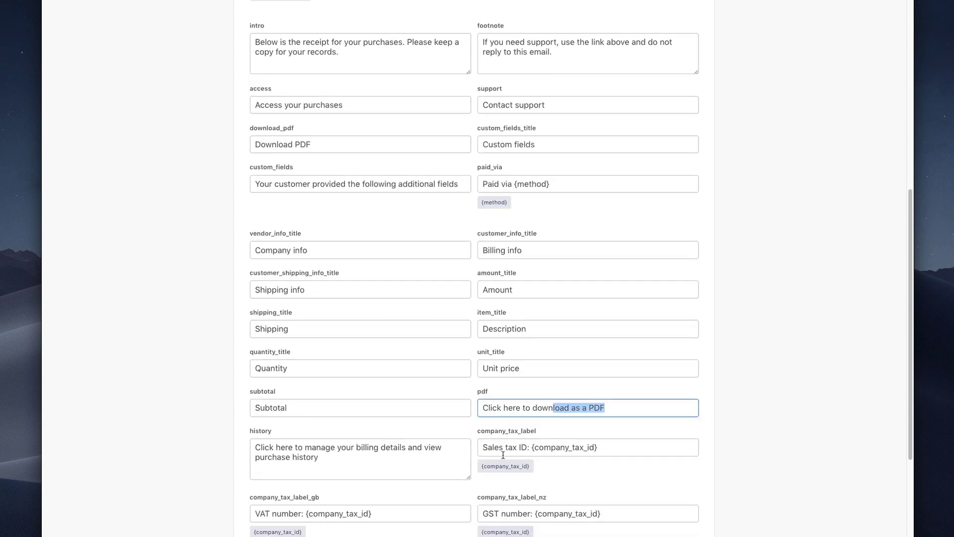
scroll(341, 454, "down", 5)
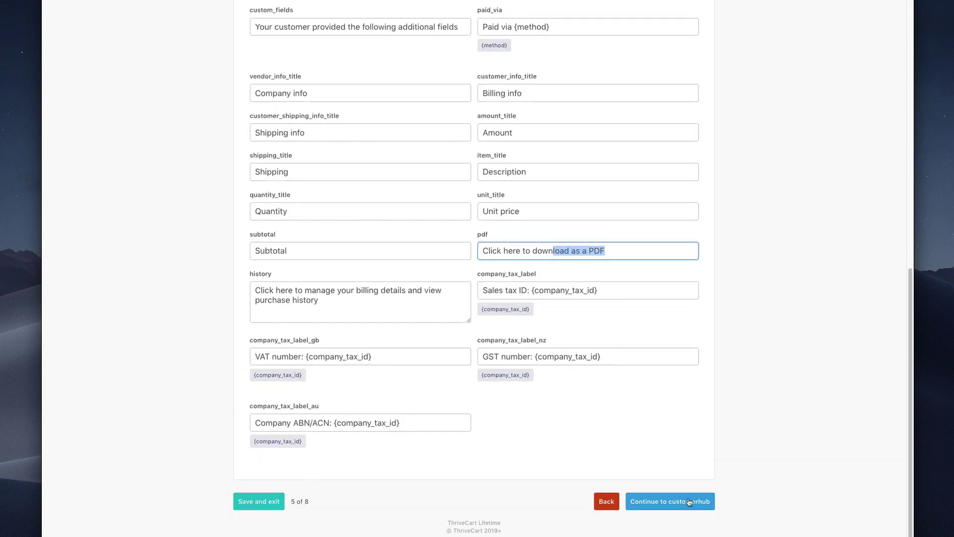
Step: Set the customer hub section to 'Yes, I will customize this section'
left_click(655, 502)
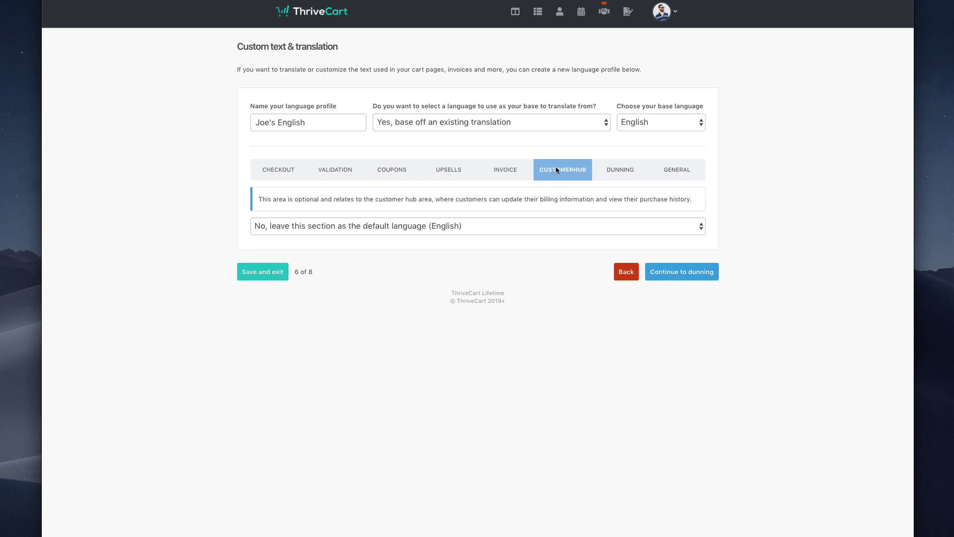
left_click(312, 123)
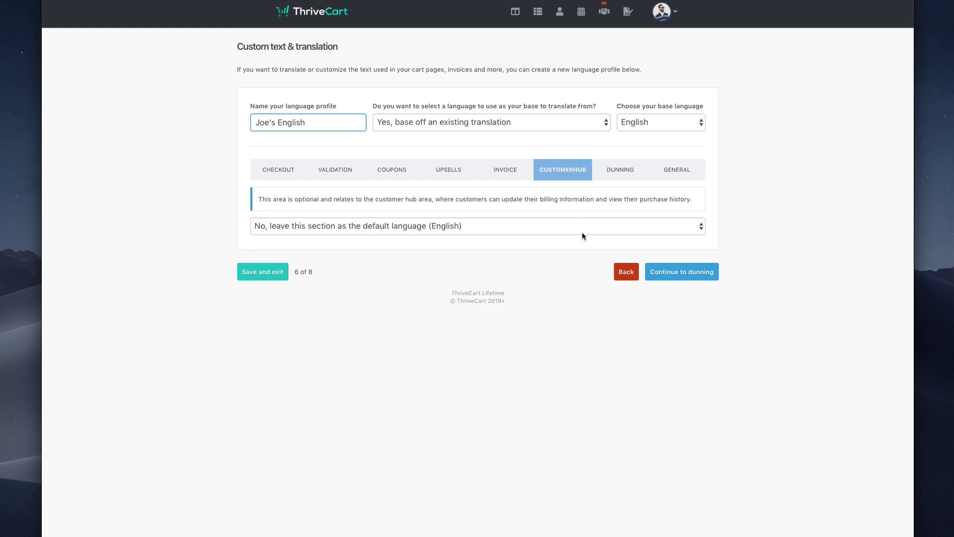
left_click(554, 232)
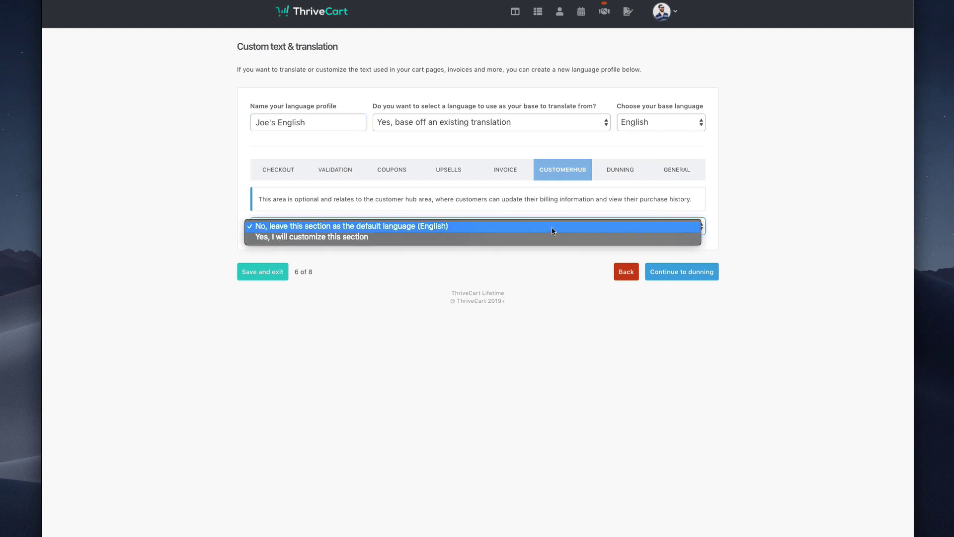
left_click(312, 237)
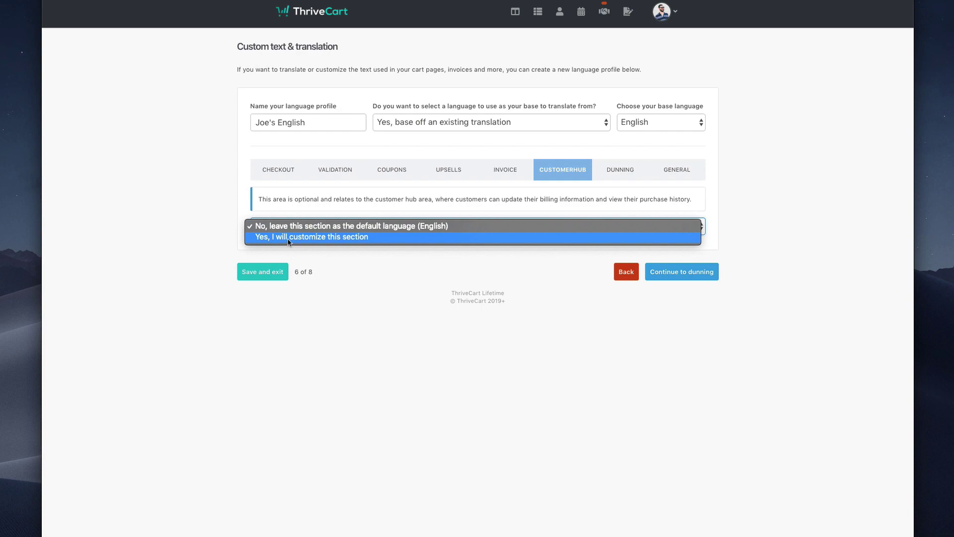
Step: Review the customer hub text fields and continue to the dunning section
scroll(251, 370, "down", 3)
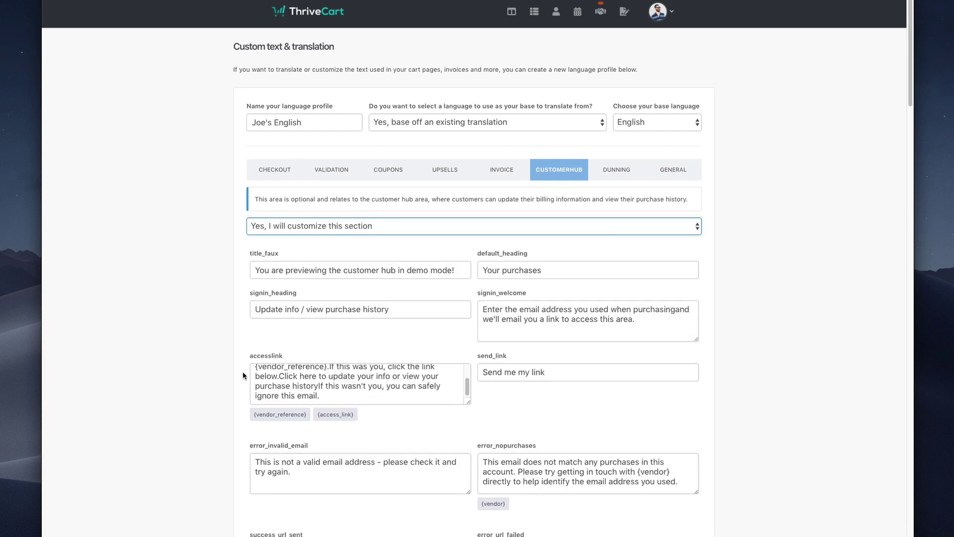
scroll(182, 381, "down", 15)
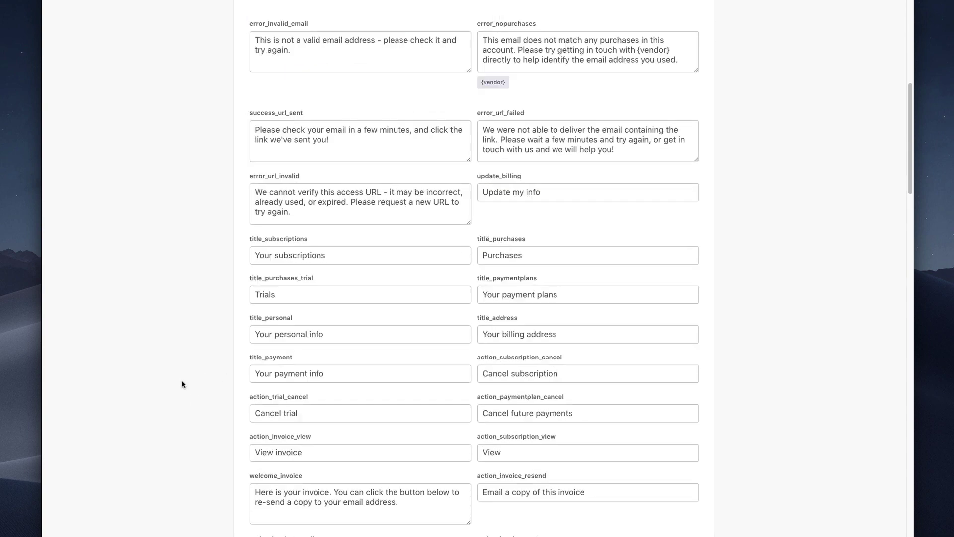
scroll(182, 384, "down", 10)
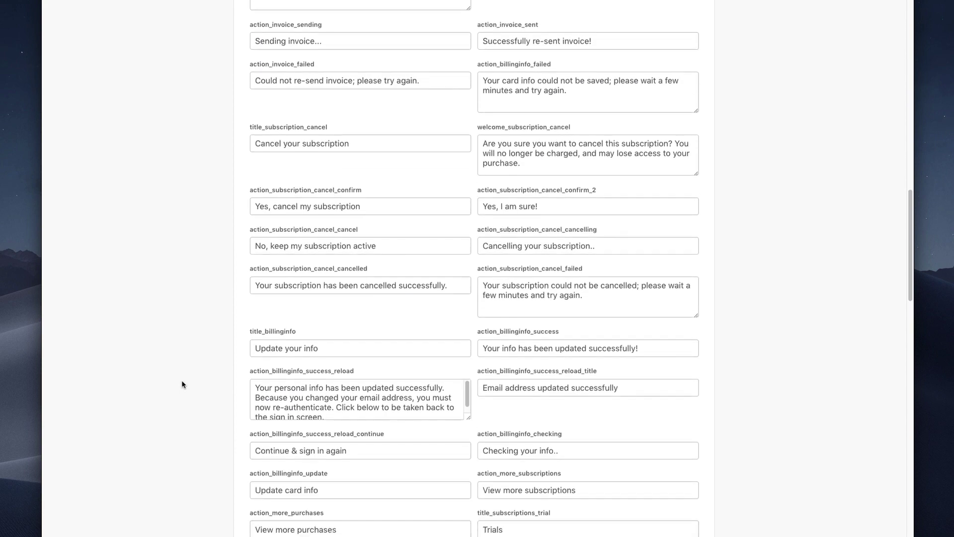
scroll(183, 383, "down", 15)
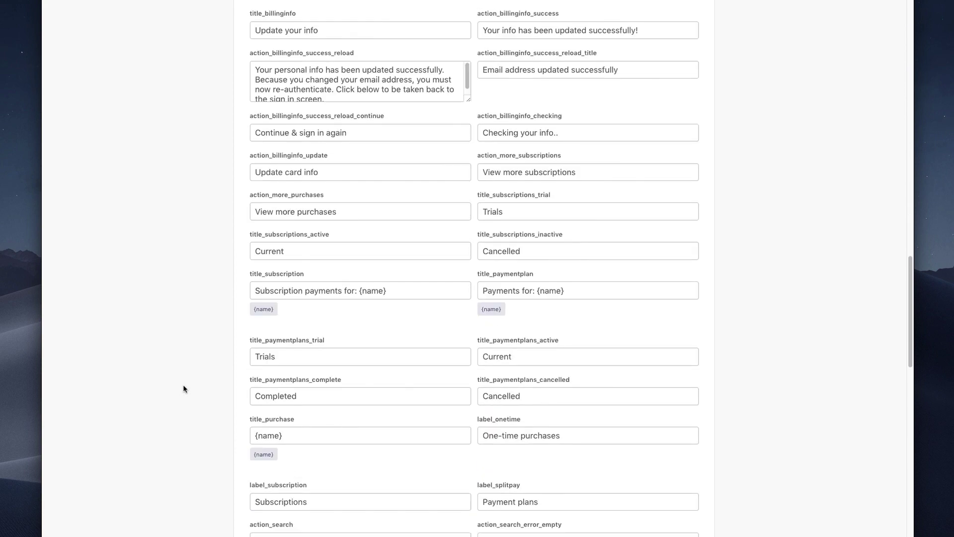
scroll(182, 389, "down", 5)
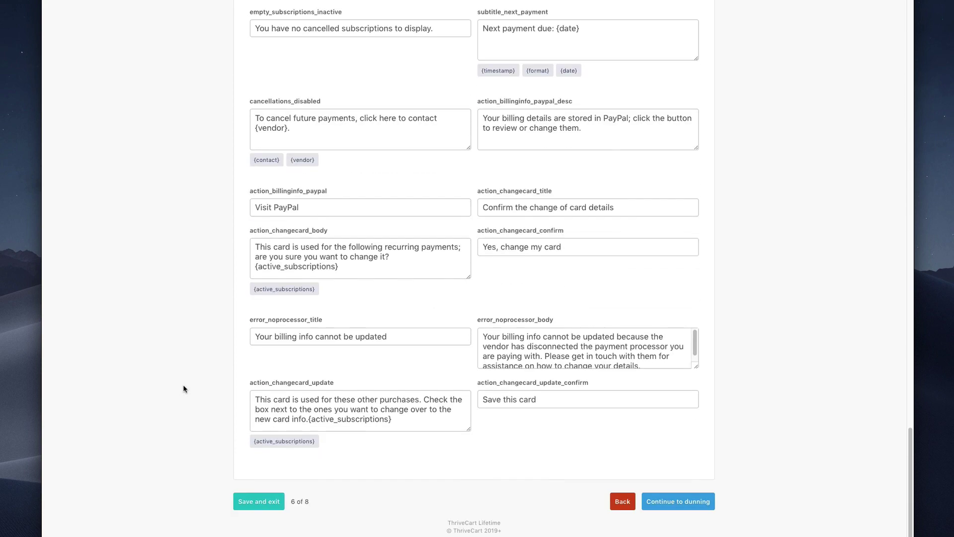
left_click(689, 502)
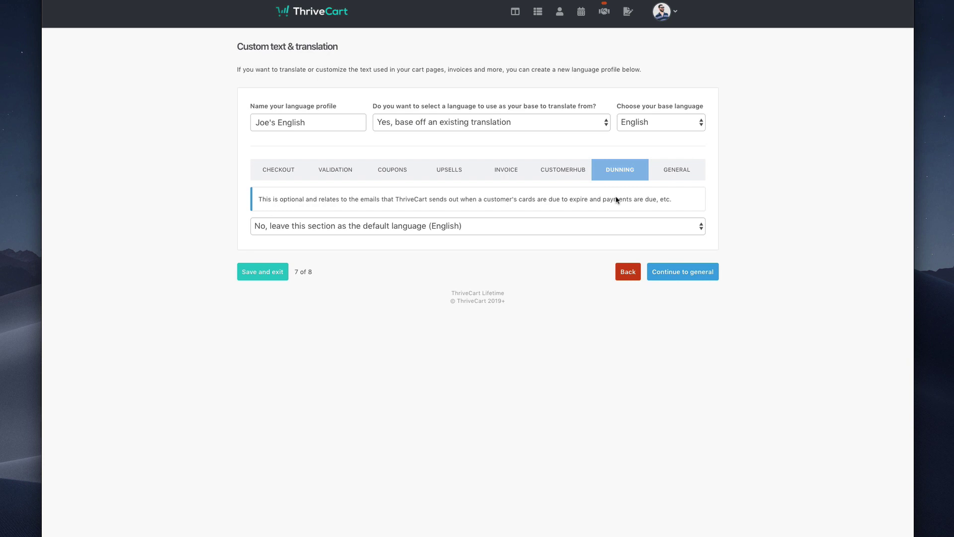
left_click(337, 235)
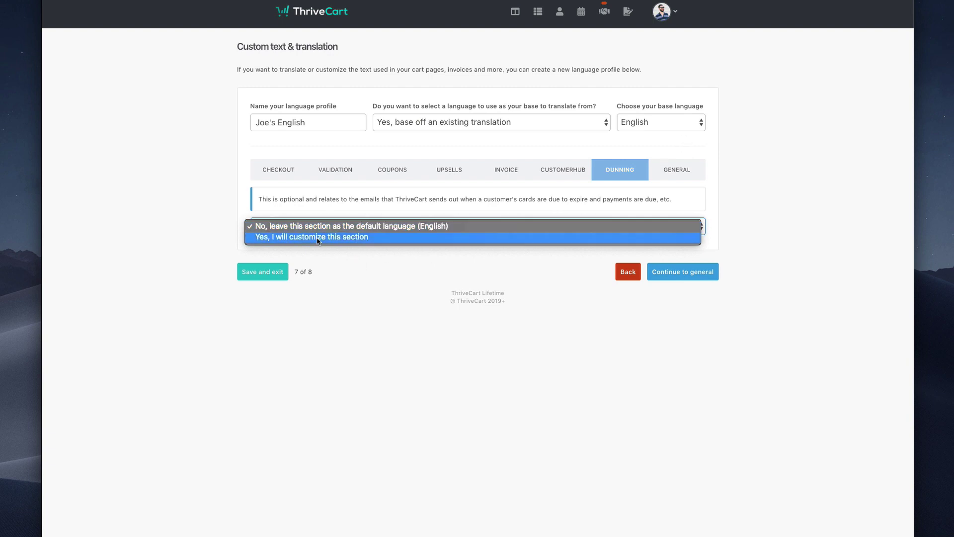
left_click(330, 253)
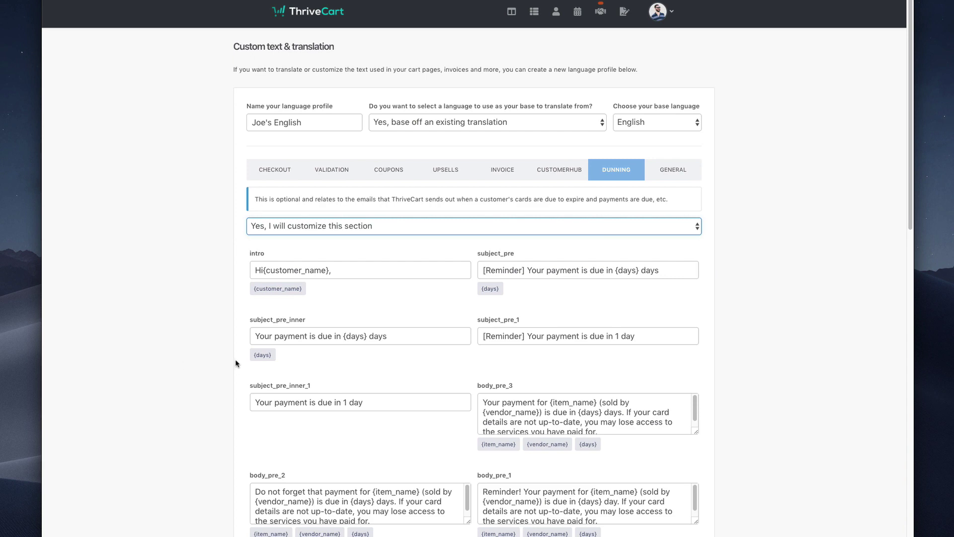
scroll(235, 363, "down", 5)
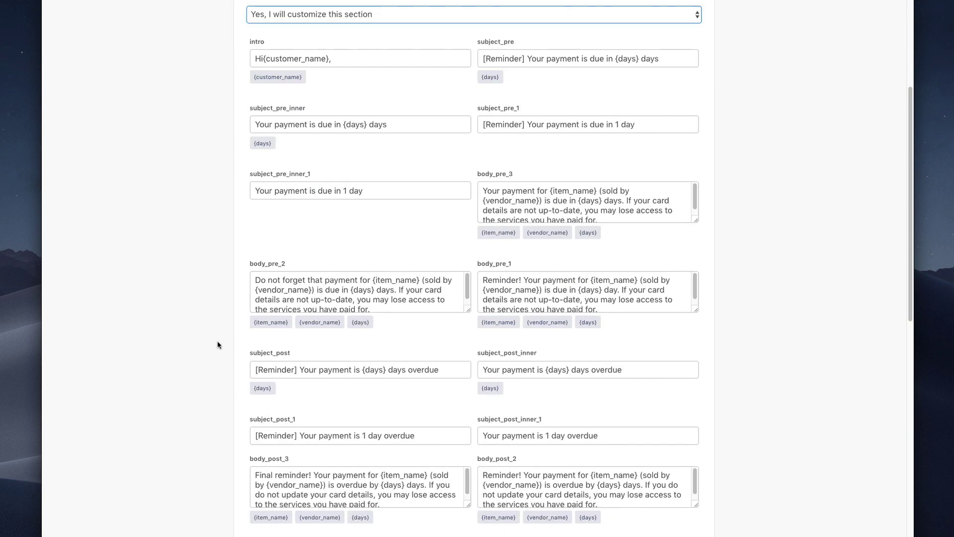
scroll(219, 426, "down", 2)
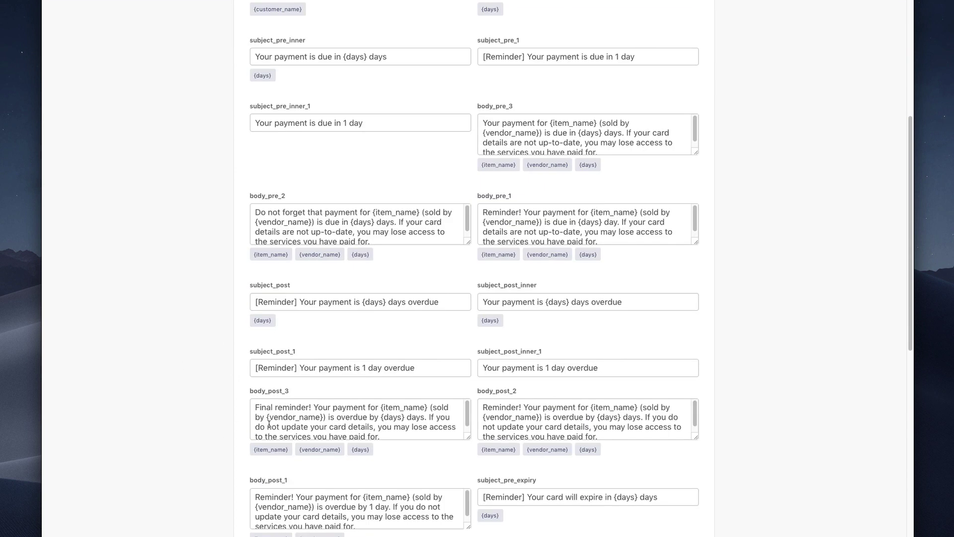
left_click_drag(314, 416, 392, 427)
left_click(393, 427)
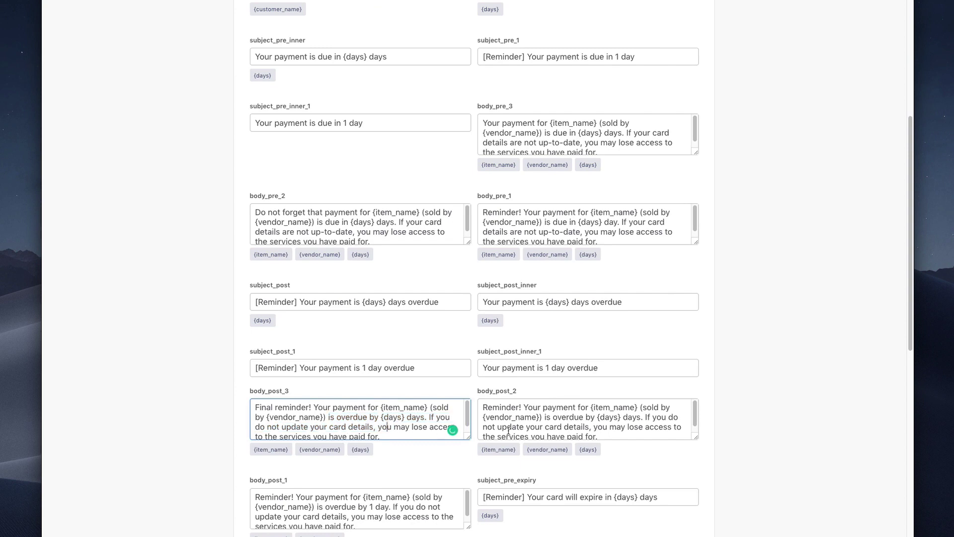
scroll(553, 421, "down", 1)
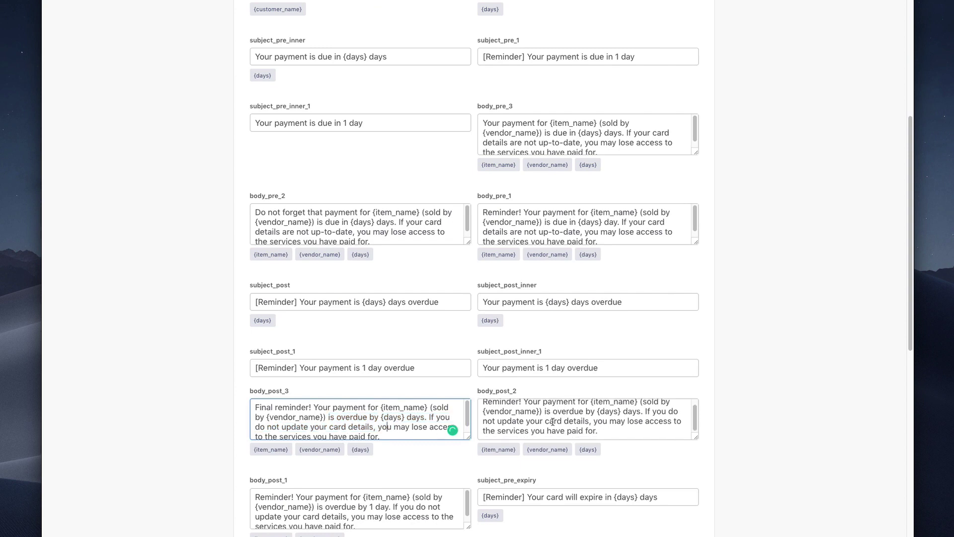
scroll(653, 457, "down", 10)
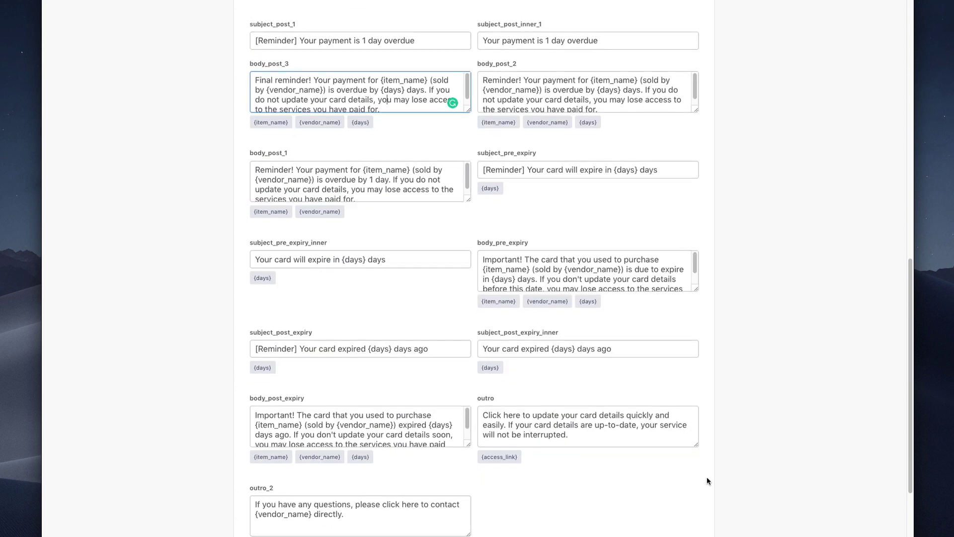
scroll(707, 480, "down", 3)
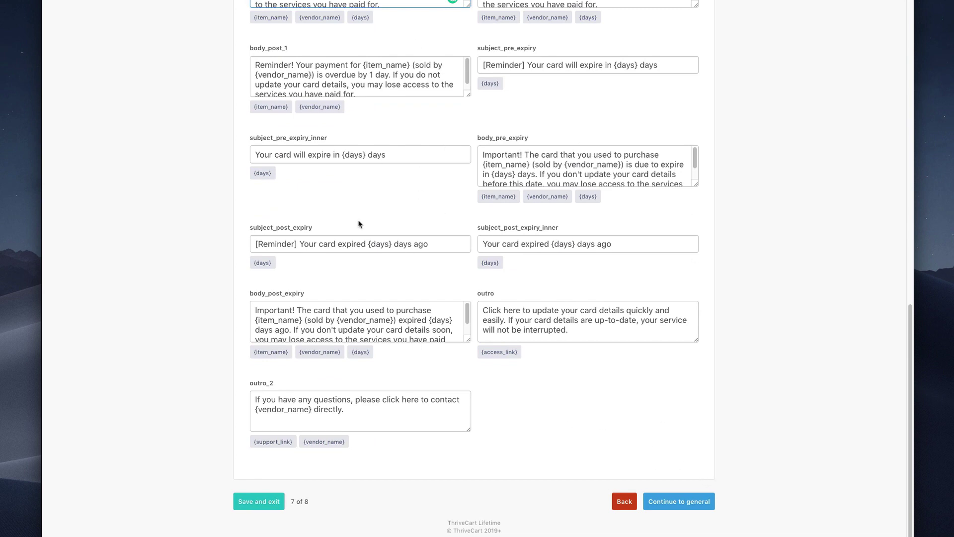
scroll(520, 316, "up", 4)
scroll(517, 317, "up", 4)
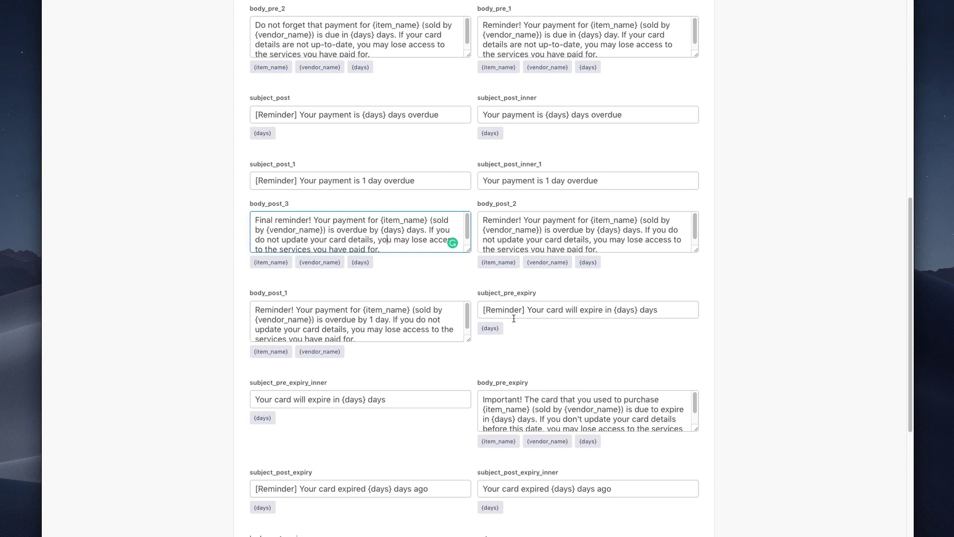
scroll(515, 320, "up", 5)
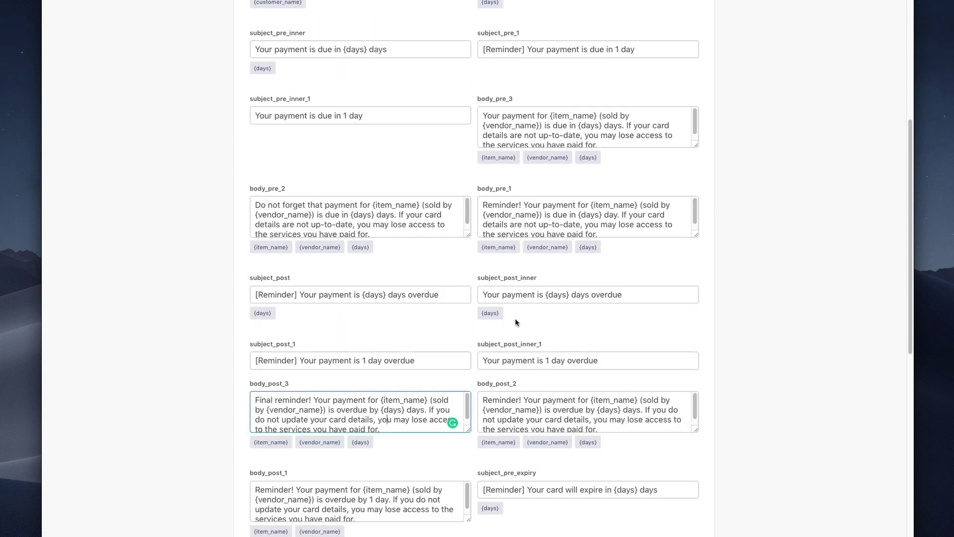
scroll(739, 337, "up", 7)
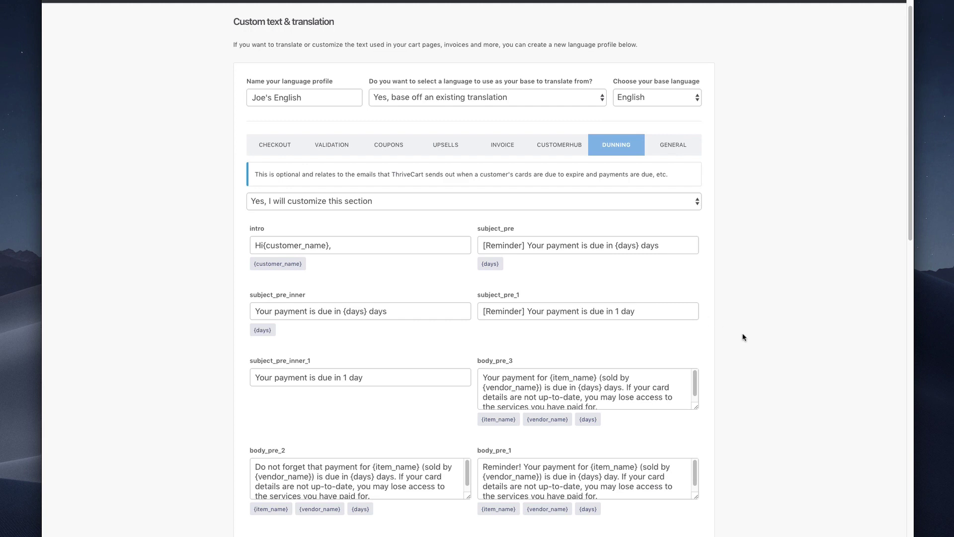
scroll(744, 337, "down", 4)
scroll(740, 336, "up", 5)
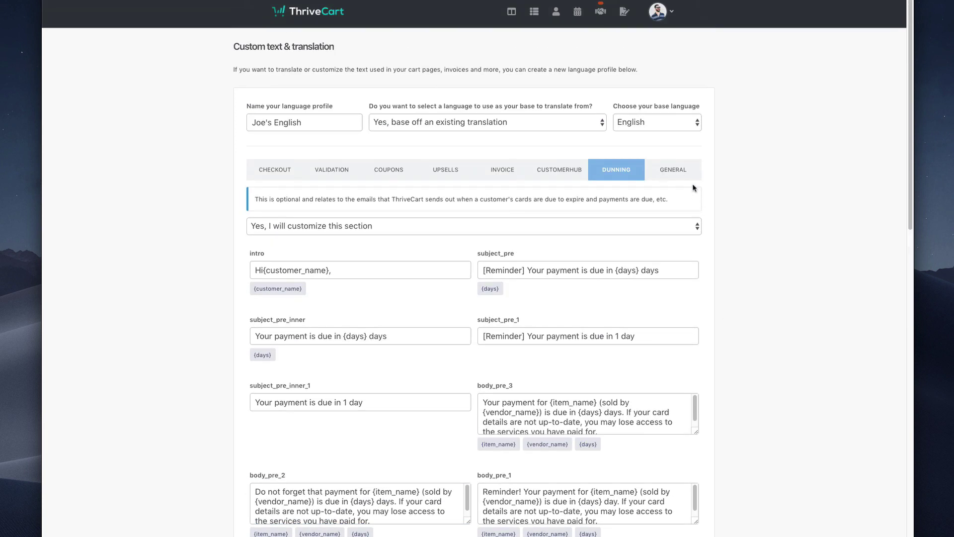
scroll(724, 333, "down", 10)
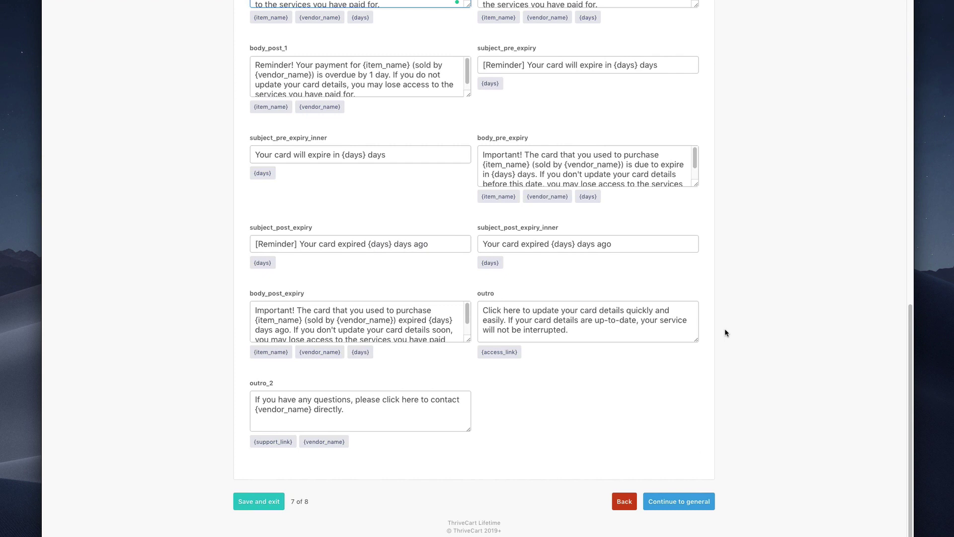
Step: Review the General text fields and save the Joe's English translation
left_click(676, 501)
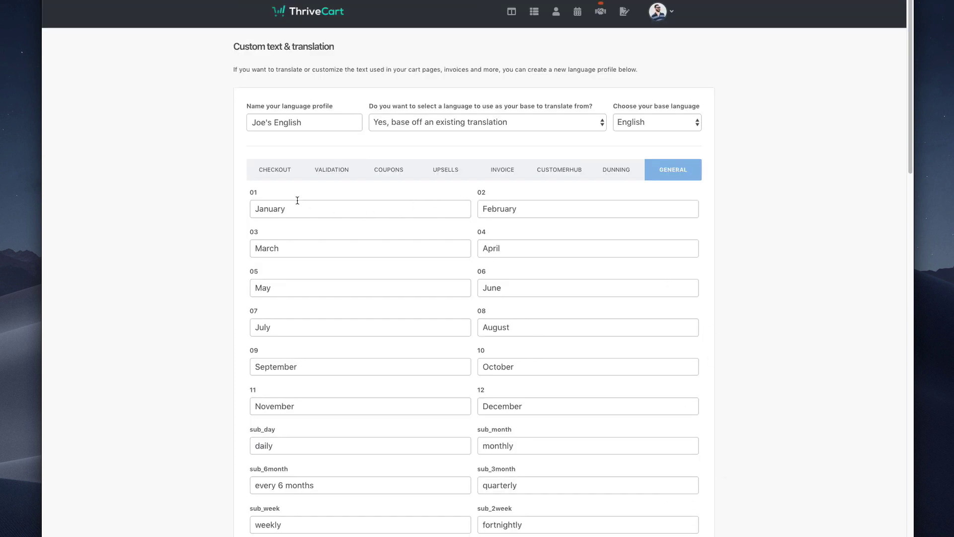
scroll(207, 340, "down", 4)
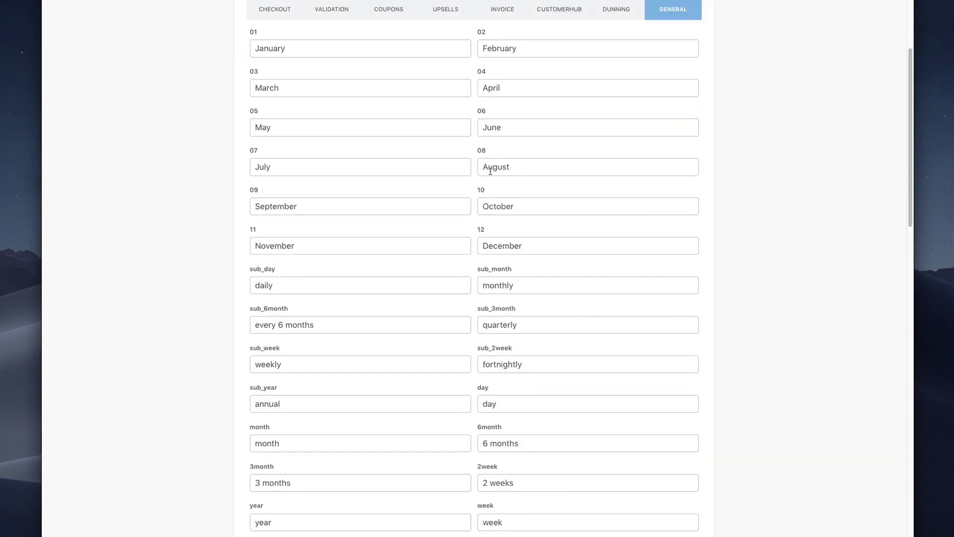
scroll(330, 434, "down", 9)
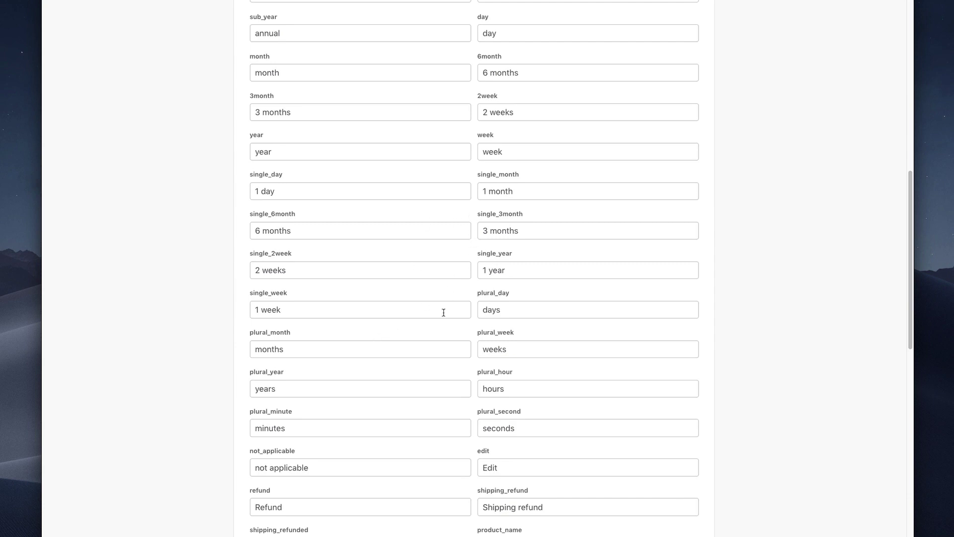
scroll(496, 385, "down", 1)
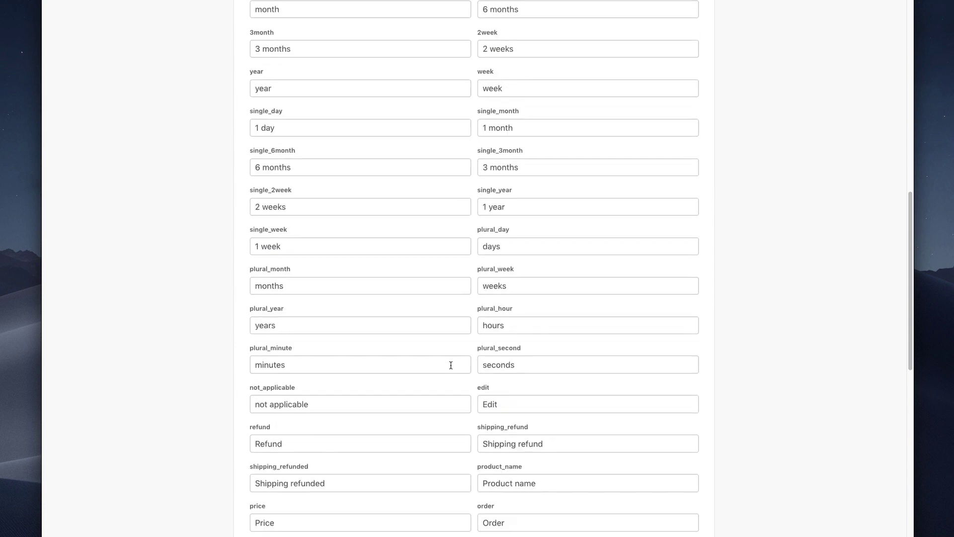
scroll(453, 358, "down", 4)
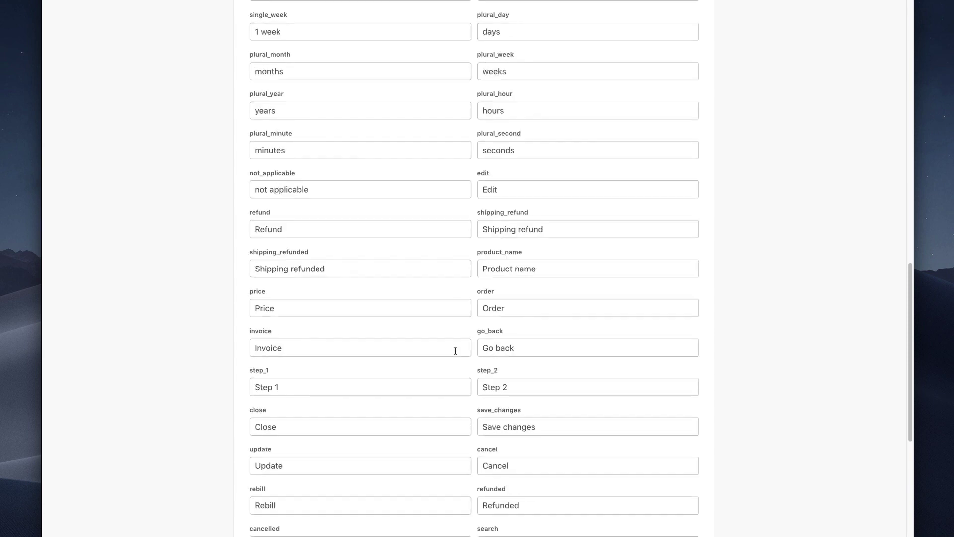
scroll(526, 405, "down", 2)
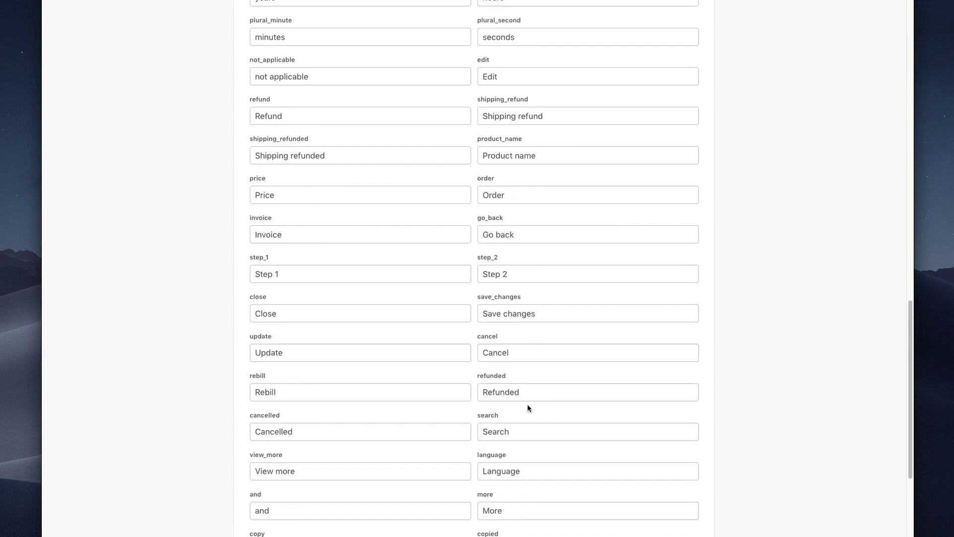
scroll(632, 416, "down", 4)
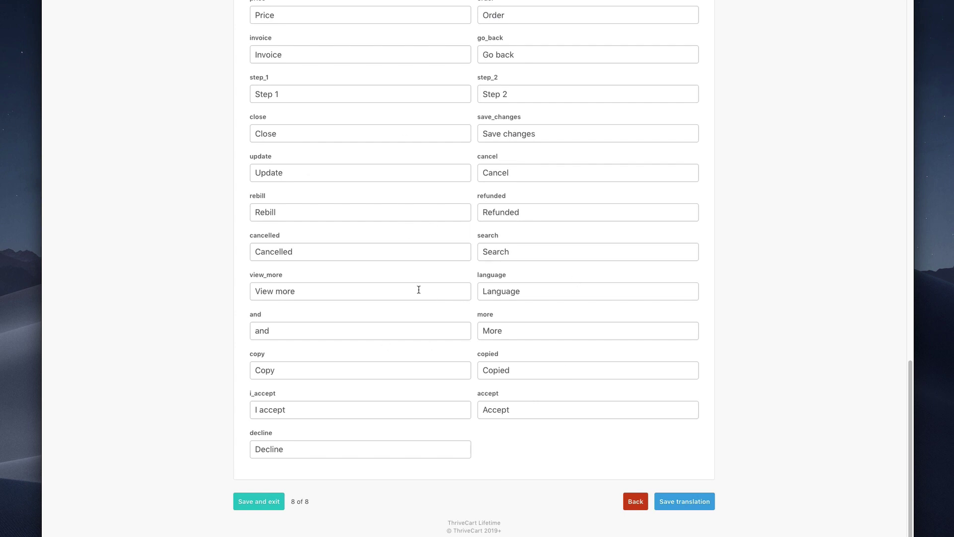
left_click(684, 501)
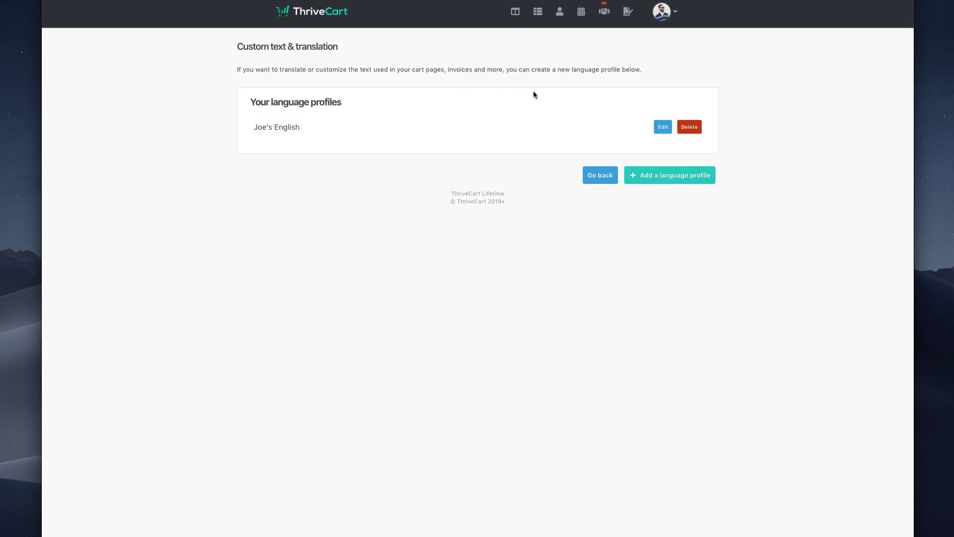
Step: Open the Products list in a new tab and reopen Joe's English for editing
right_click(538, 15)
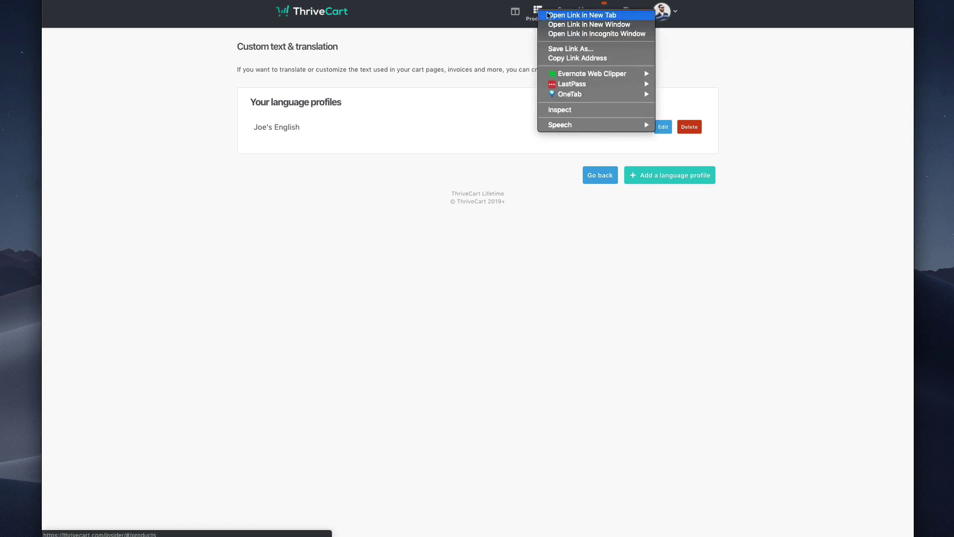
left_click(556, 16)
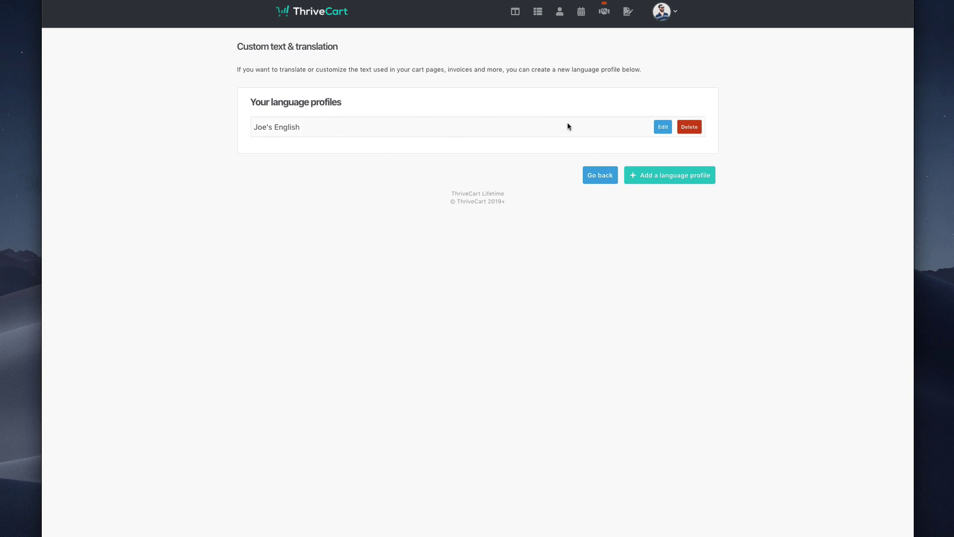
left_click(663, 128)
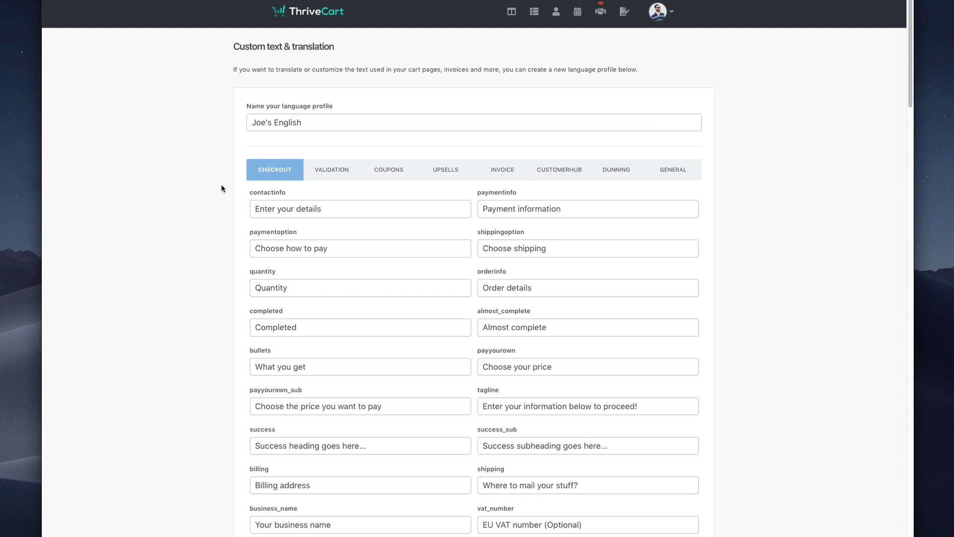
scroll(228, 248, "down", 3)
scroll(239, 99, "up", 3)
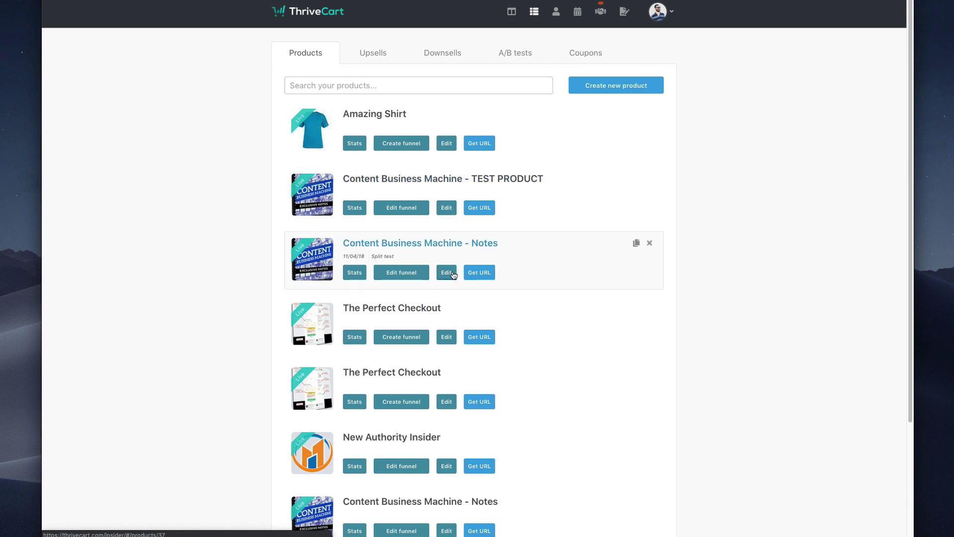
Step: Edit the Content Business Machine - Notes product and open its Checkout settings
left_click(452, 272)
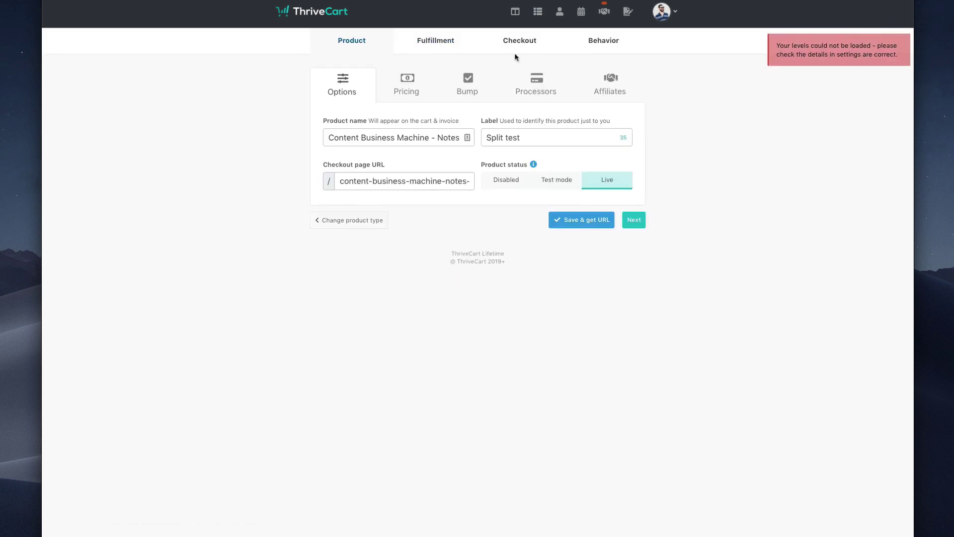
left_click(517, 45)
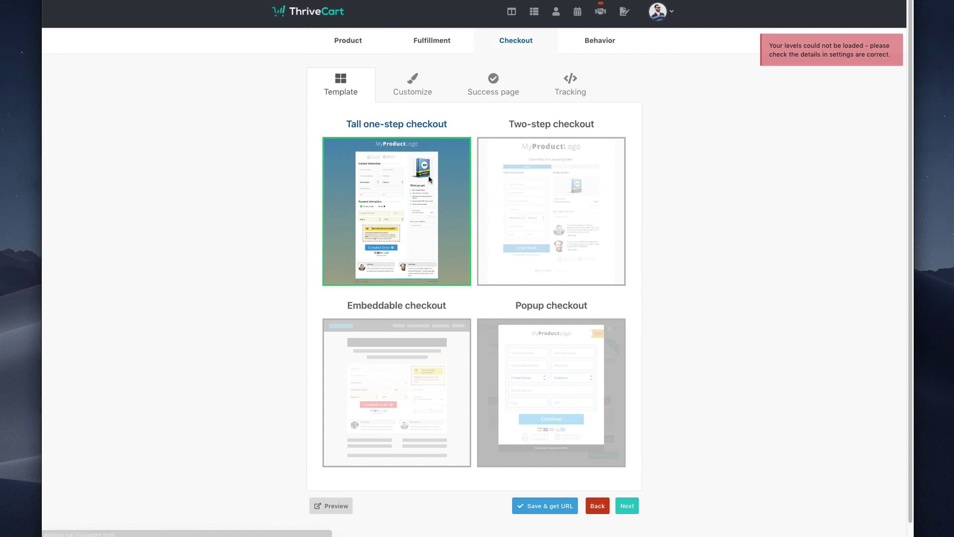
scroll(241, 394, "down", 1)
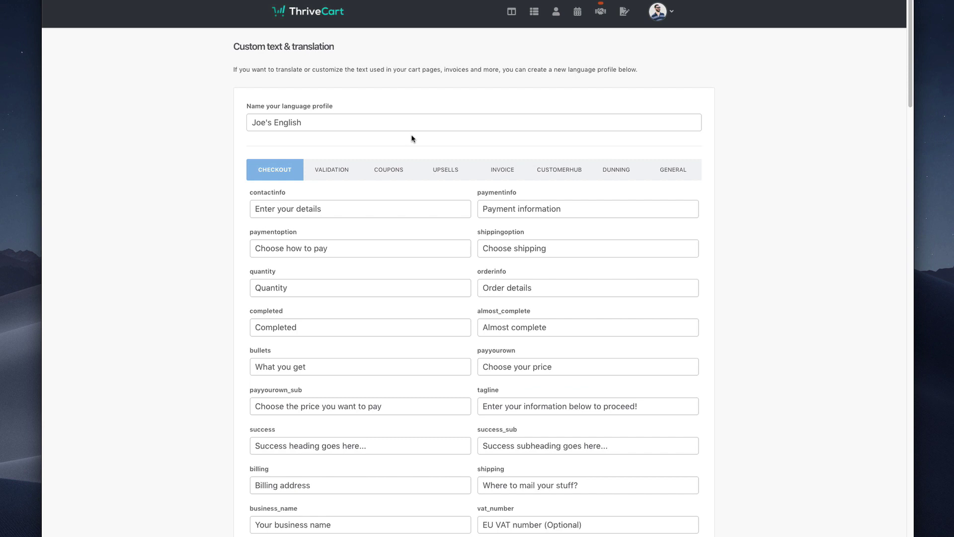
triple_click(306, 125)
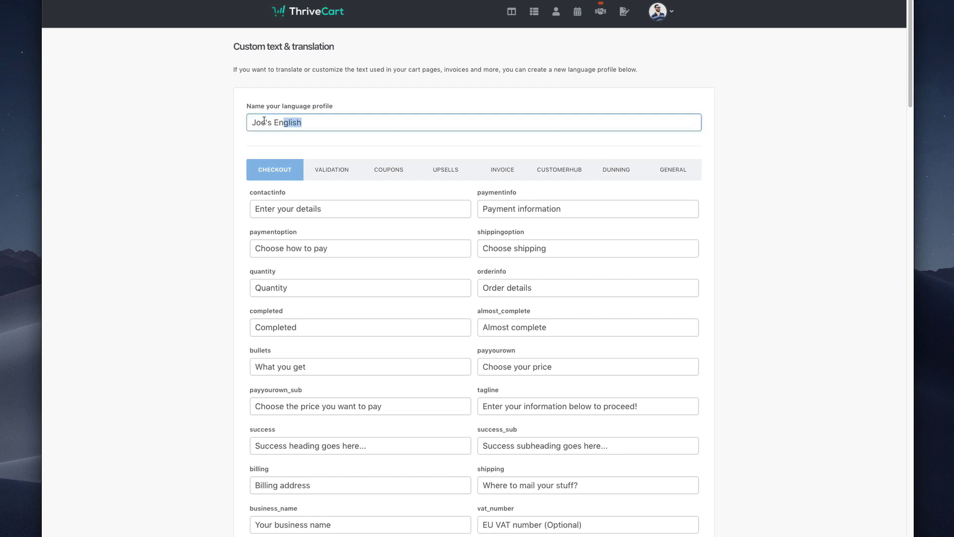
left_click(202, 166)
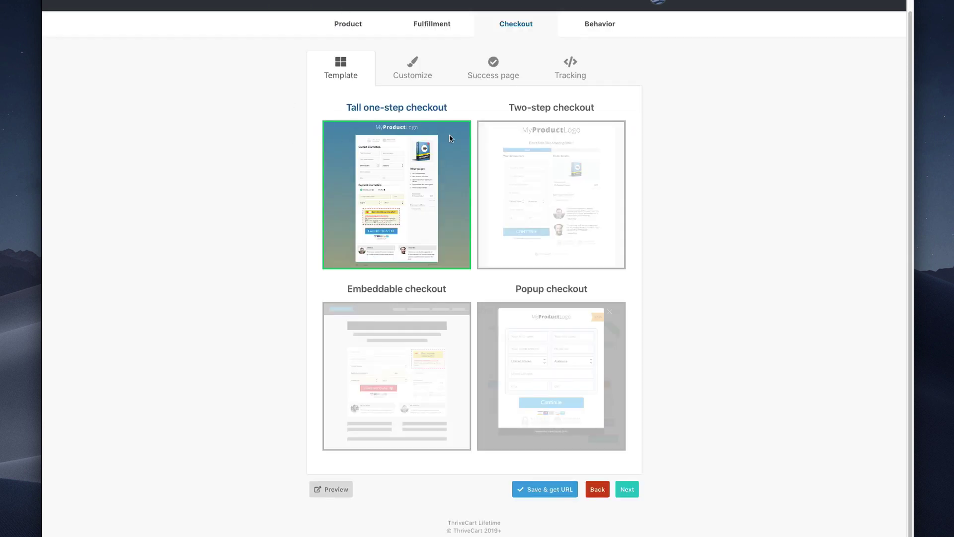
Step: Choose Joe's English (Custom) as the cart language under Customize
left_click(420, 78)
scroll(276, 432, "down", 1)
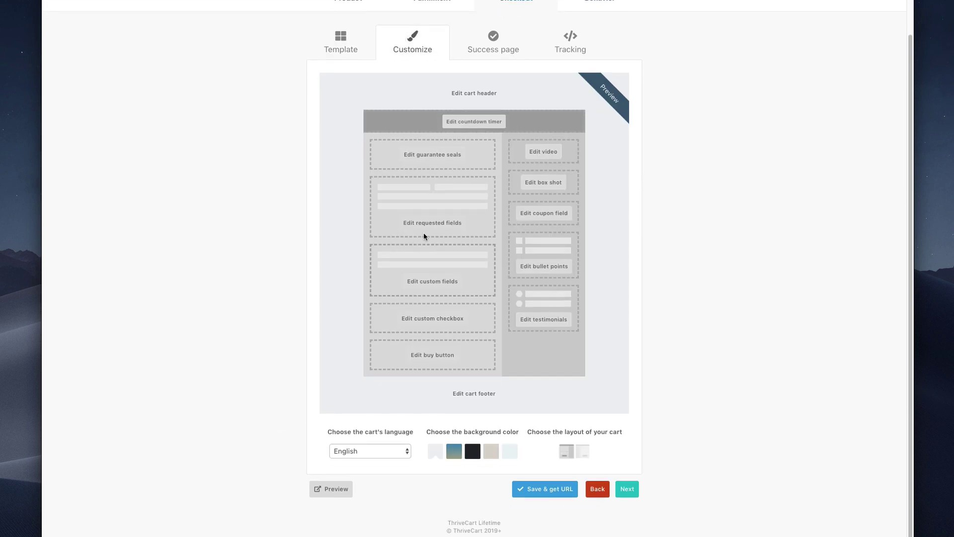
left_click(366, 452)
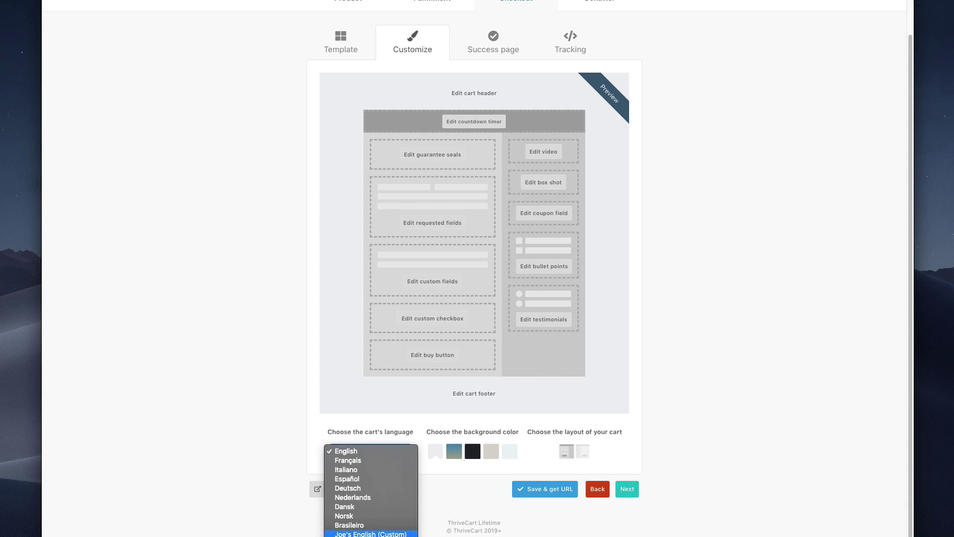
left_click(386, 533)
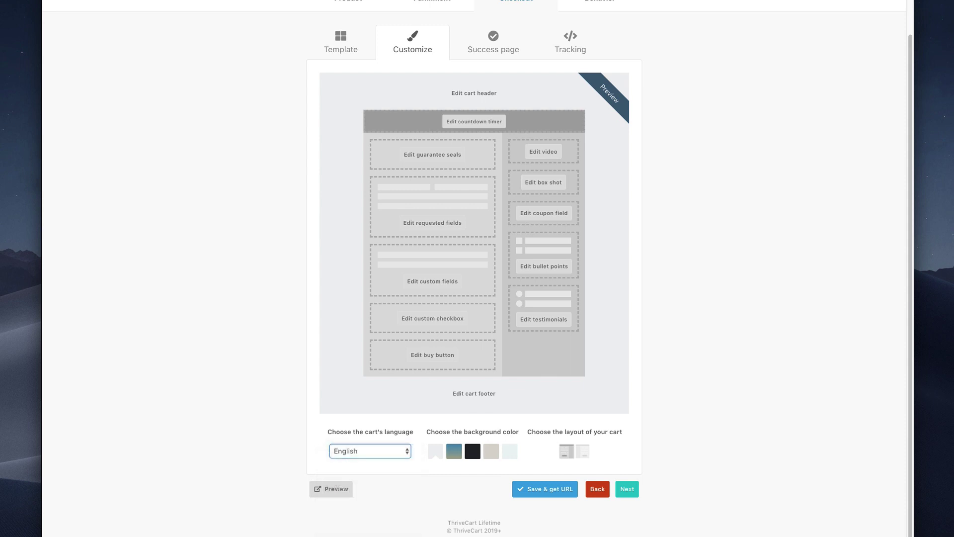
Step: Preview the checkout and replace the contactinfo text with 'Type your info in here'
left_click(337, 490)
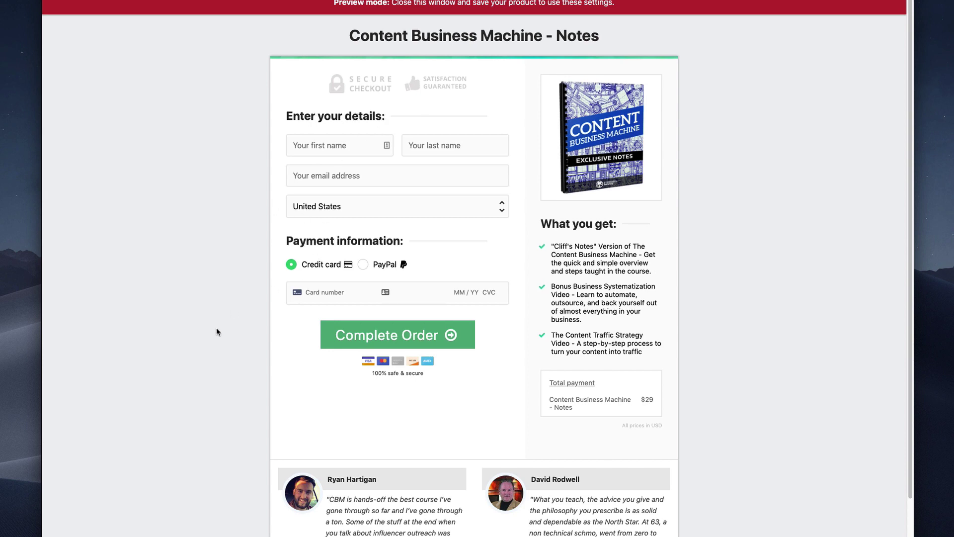
scroll(227, 343, "down", 2)
scroll(237, 359, "up", 2)
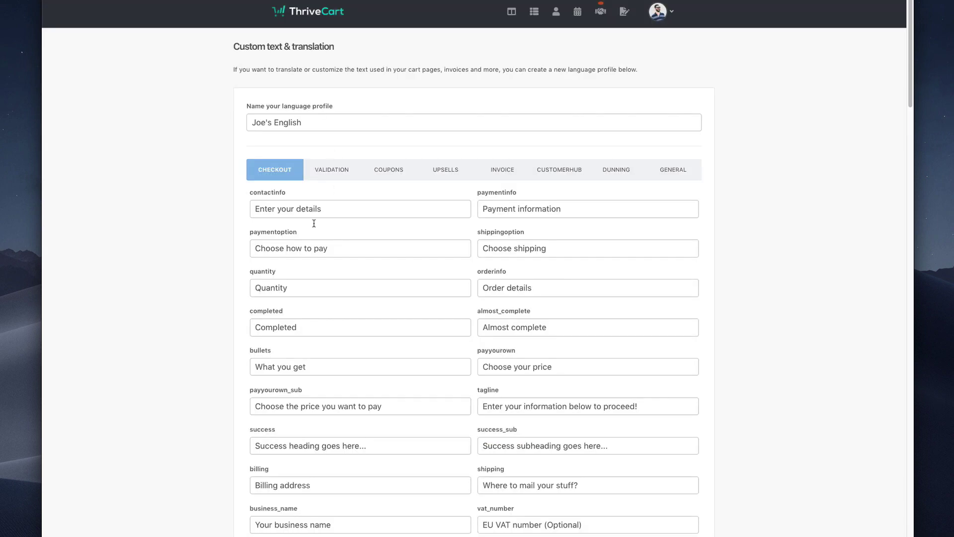
scroll(238, 239, "down", 1)
left_click_drag(334, 166, 251, 164)
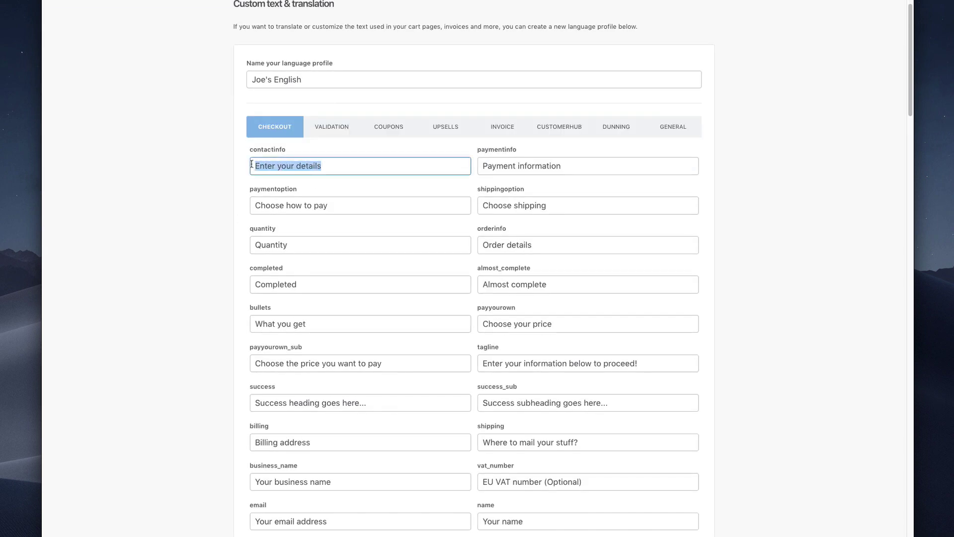
type("T")
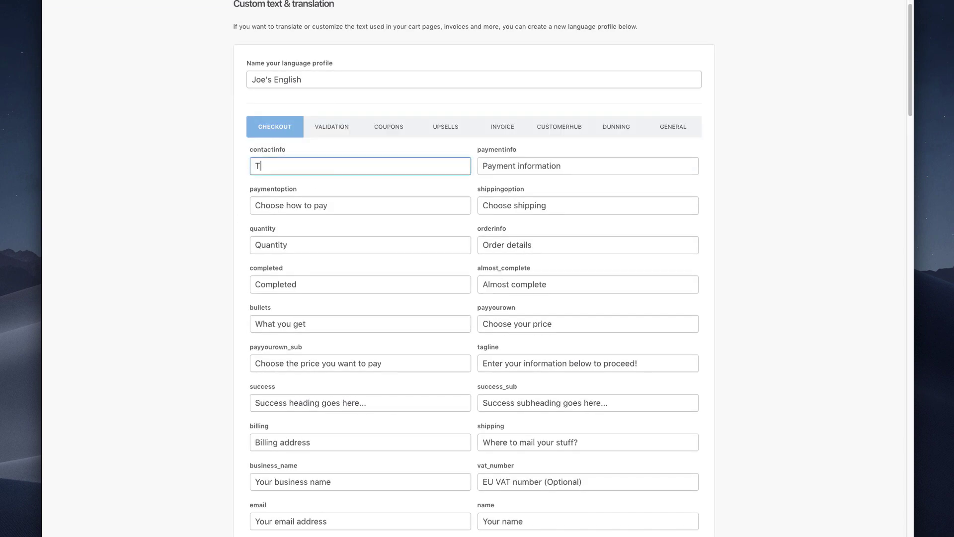
type("ype your info in here")
Step: Save the Joe's English profile and reload the checkout preview to show the new heading
scroll(283, 418, "down", 20)
left_click(677, 501)
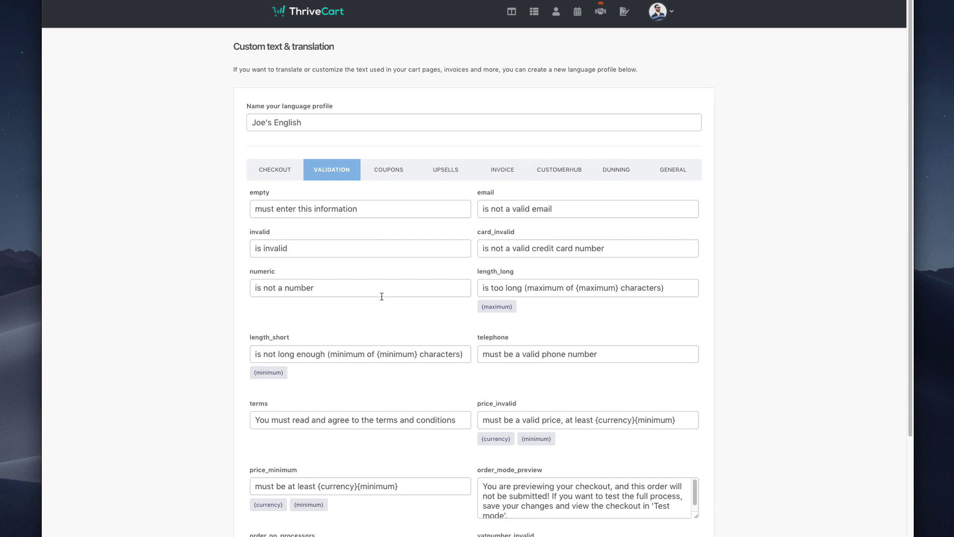
scroll(348, 348, "down", 15)
left_click(620, 507)
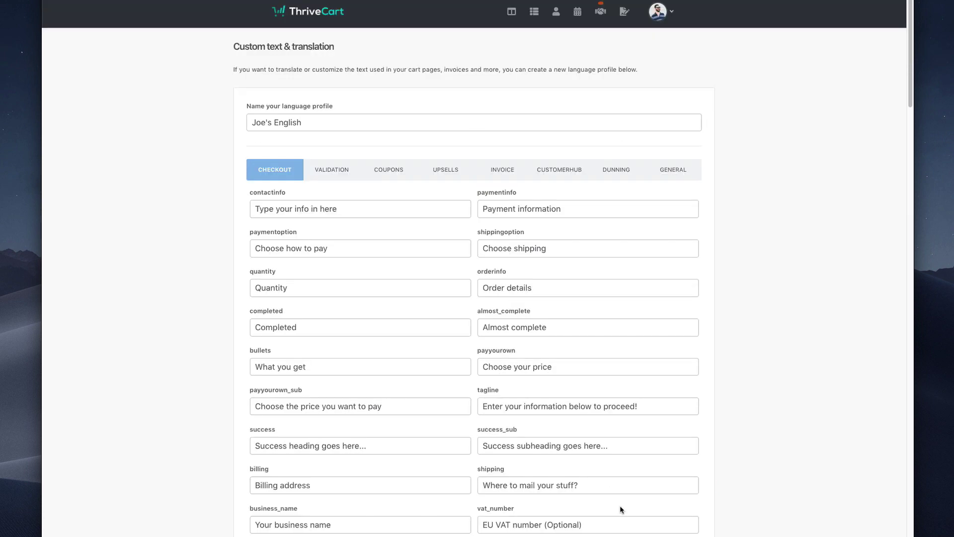
scroll(348, 433, "down", 20)
left_click(255, 502)
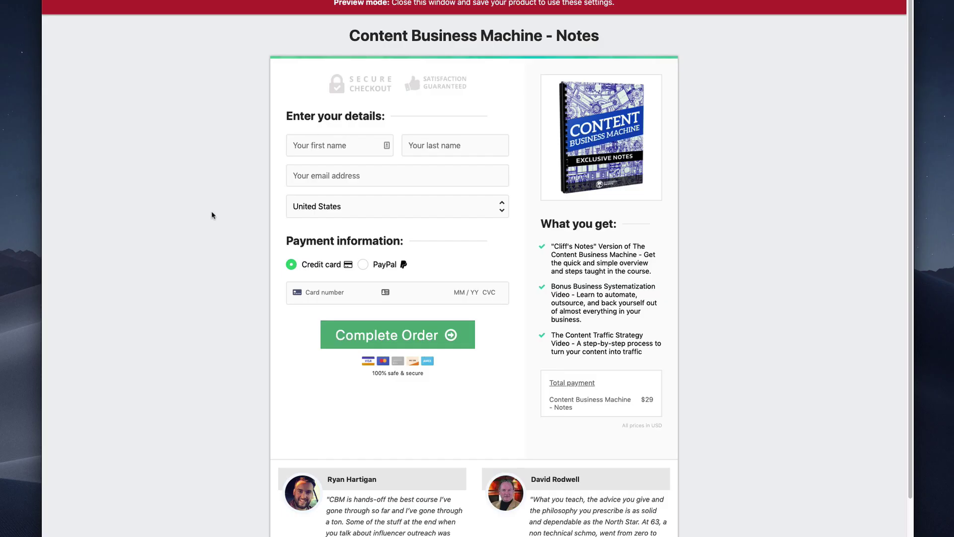
key("super+r")
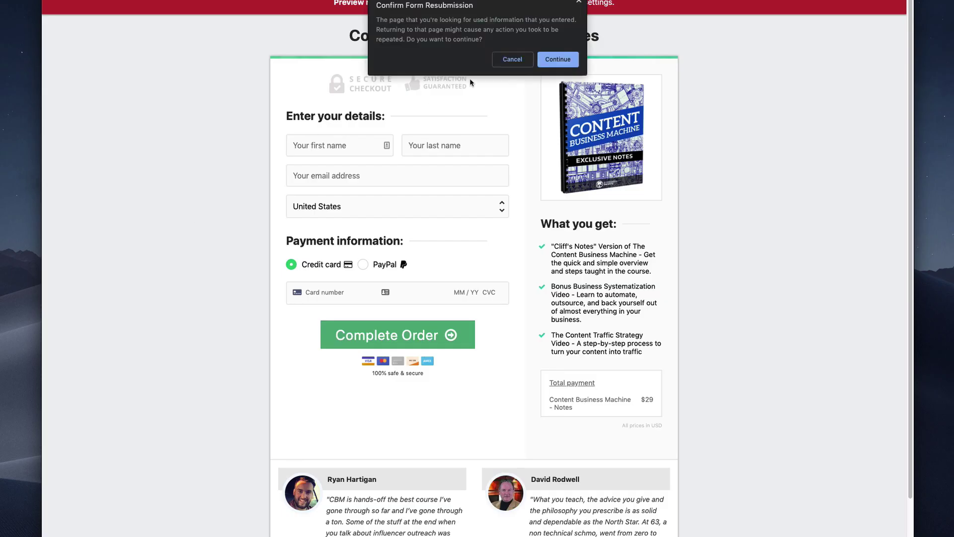
left_click(565, 61)
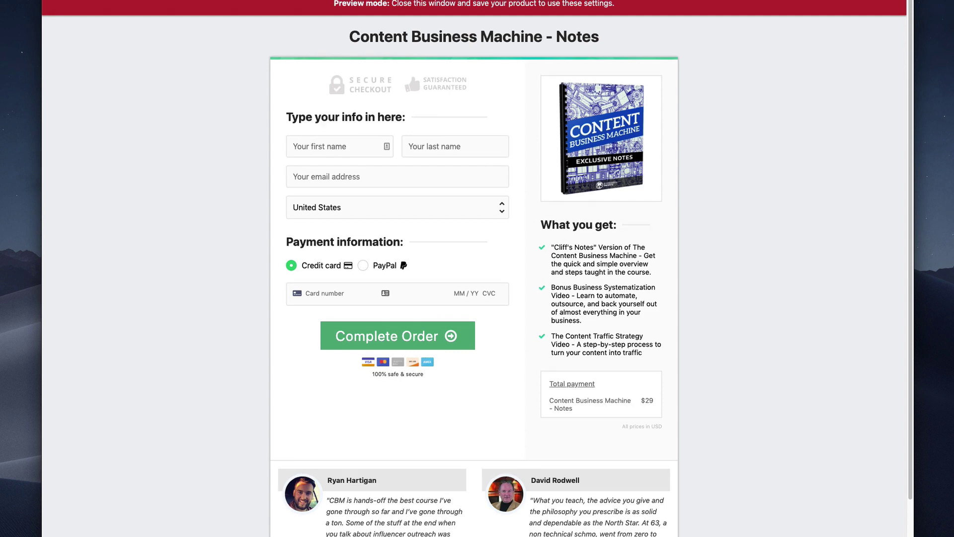
Step: In Joe's English, change the bullets heading 'What you get' to 'Here are the benefits:'
key("super+w")
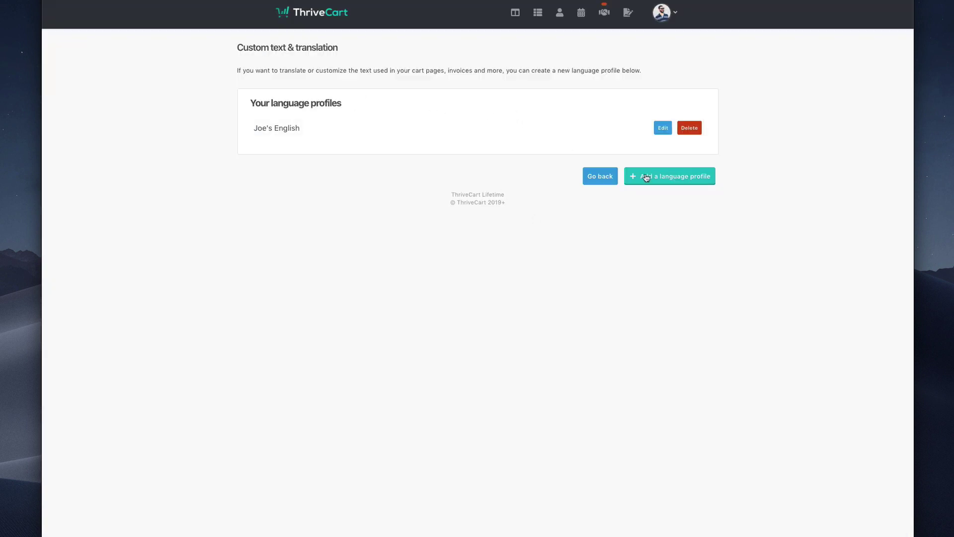
left_click(662, 128)
scroll(536, 333, "down", 2)
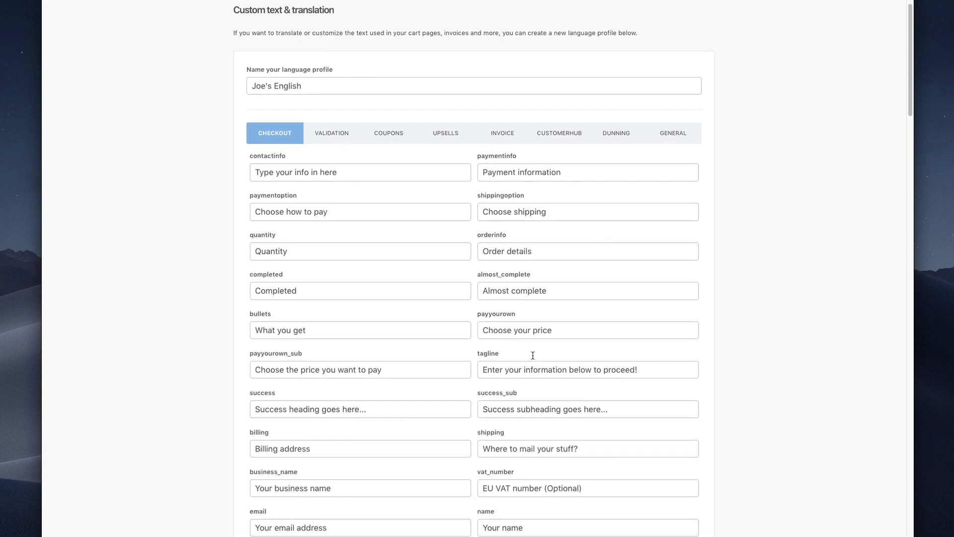
scroll(514, 374, "down", 2)
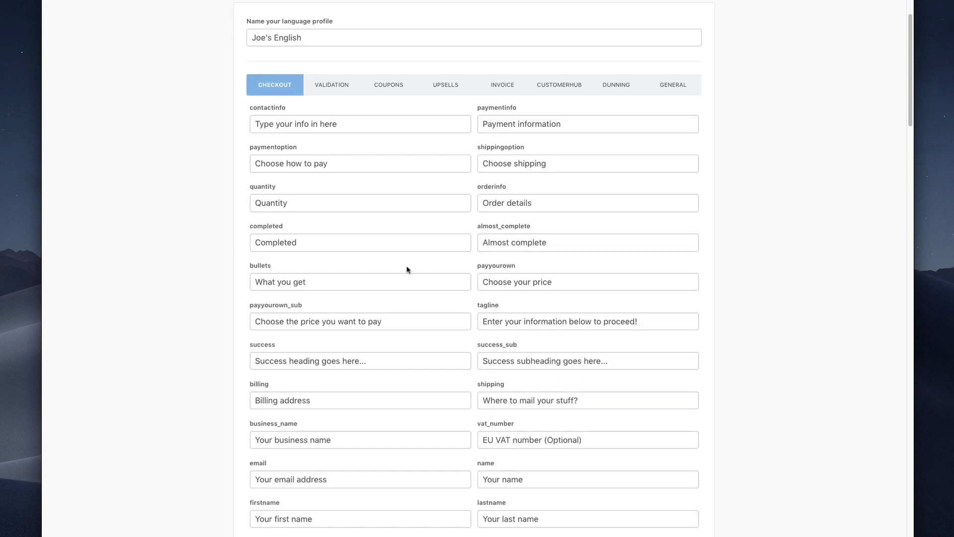
left_click_drag(309, 282, 252, 277)
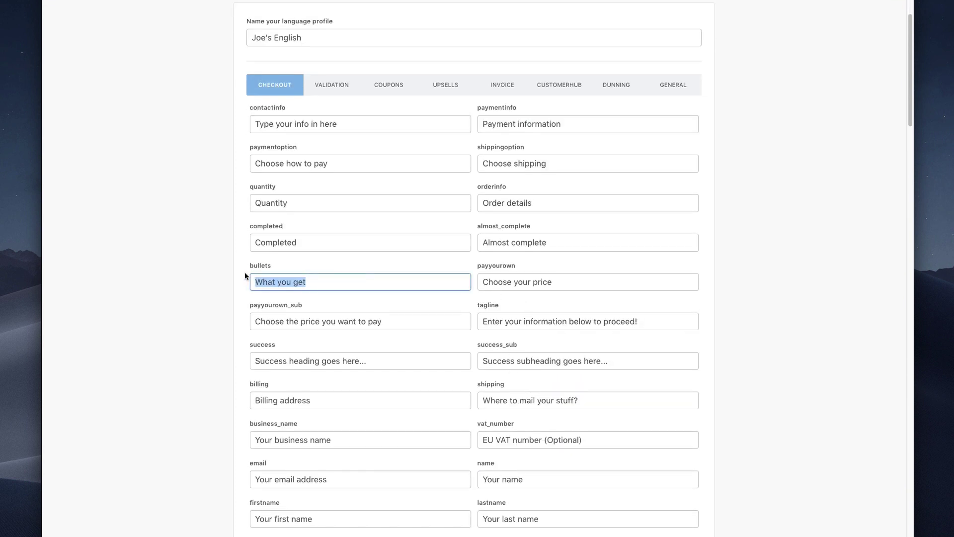
type("Here ar ewhat")
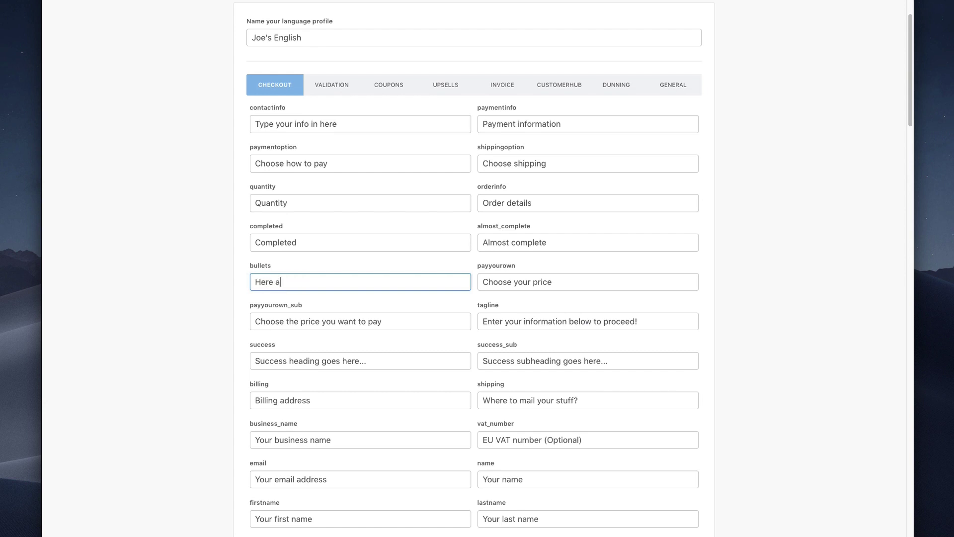
key("BackSpace")
key("BackSpace")
key("BackSpace")
key("BackSpace")
key("BackSpace")
key("BackSpace")
type("e the benefits:")
Step: Save and exit, reload the checkout preview to confirm the benefits heading, then close it
scroll(353, 209, "down", 20)
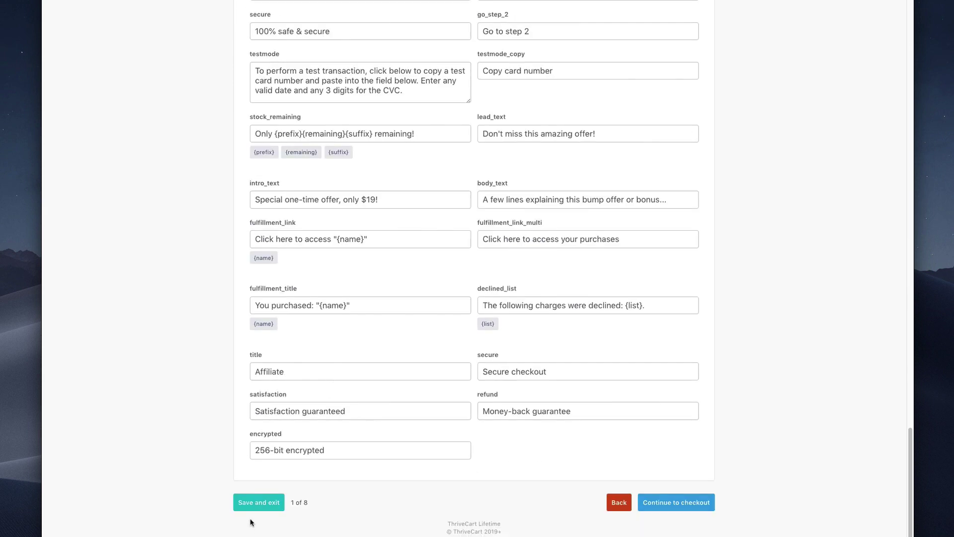
left_click(259, 502)
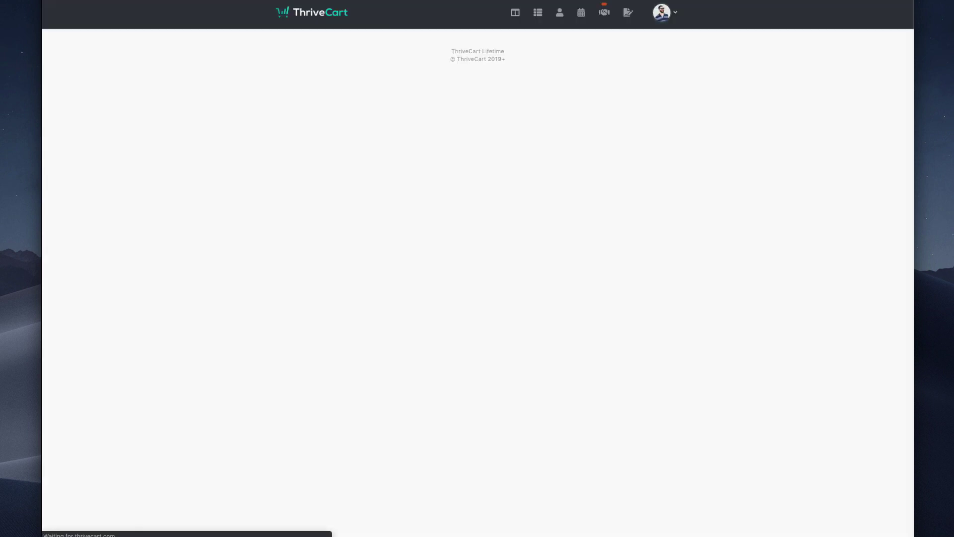
key("super+r")
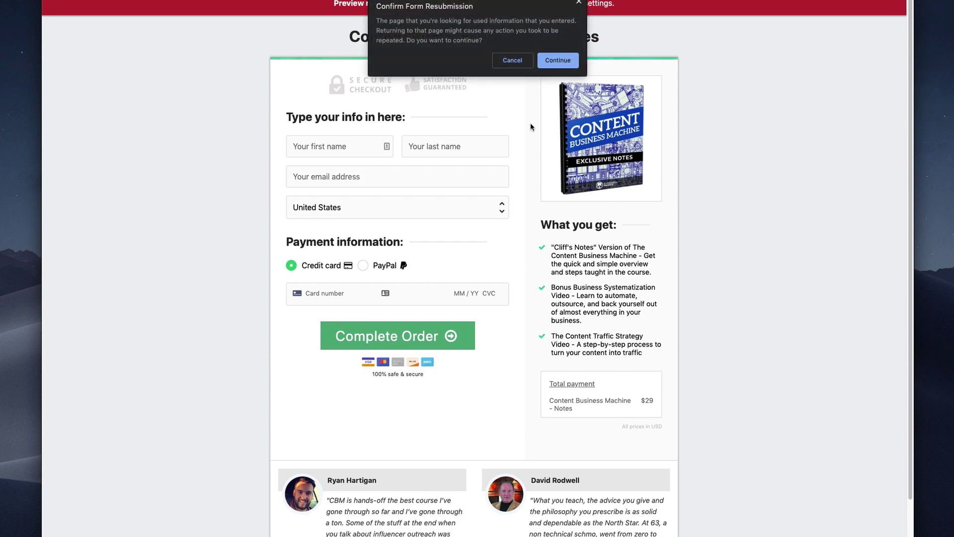
left_click(560, 61)
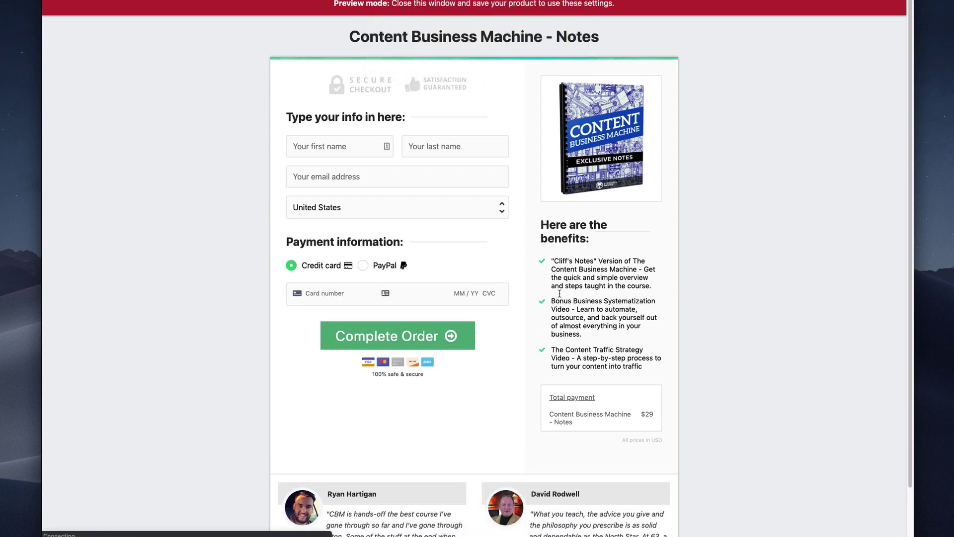
scroll(348, 371, "down", 2)
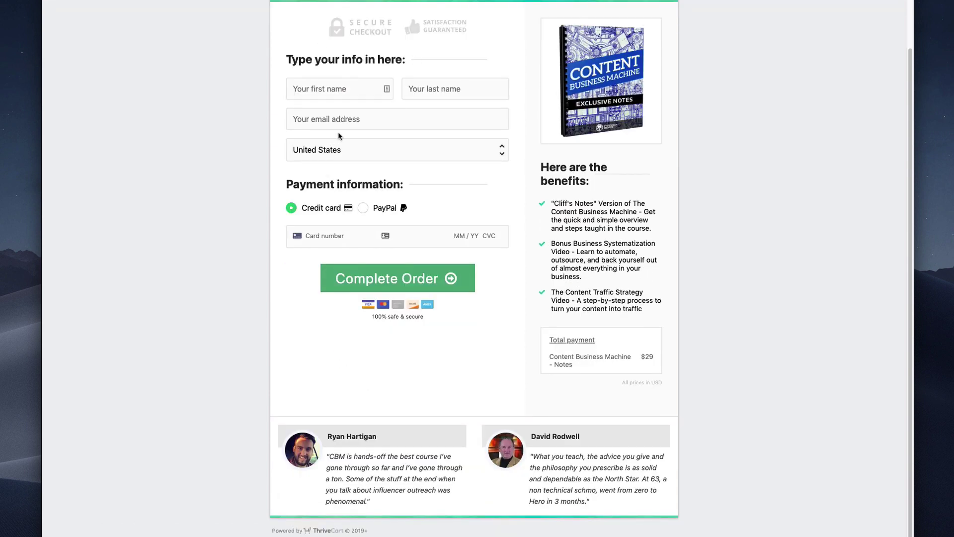
scroll(421, 205, "up", 3)
key("super+w")
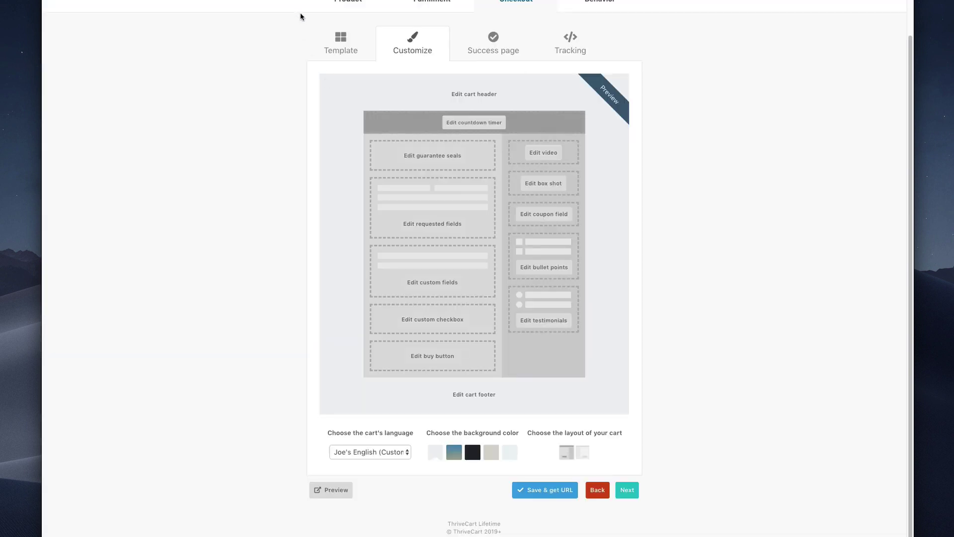
scroll(308, 109, "up", 1)
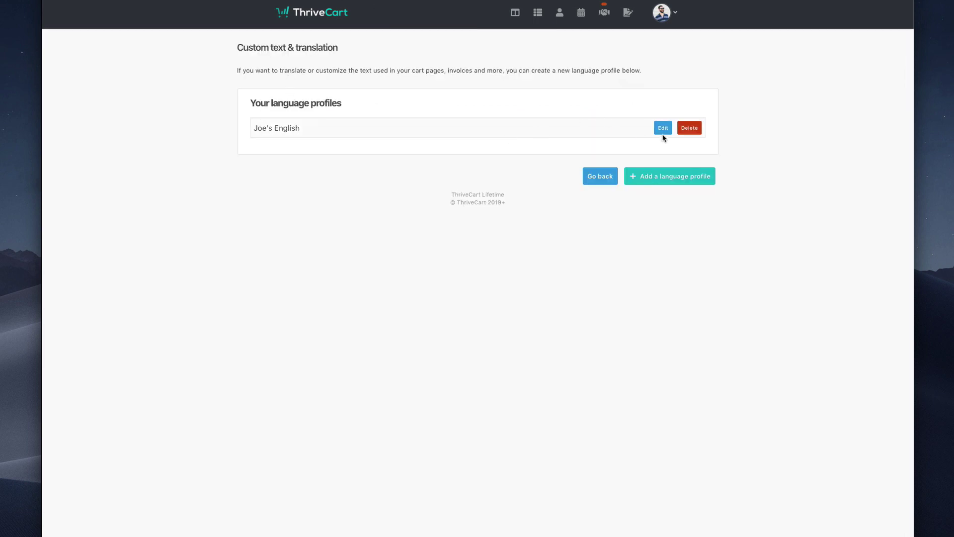
Step: Choose Edit beside Joe's English in the language profiles list
left_click(663, 130)
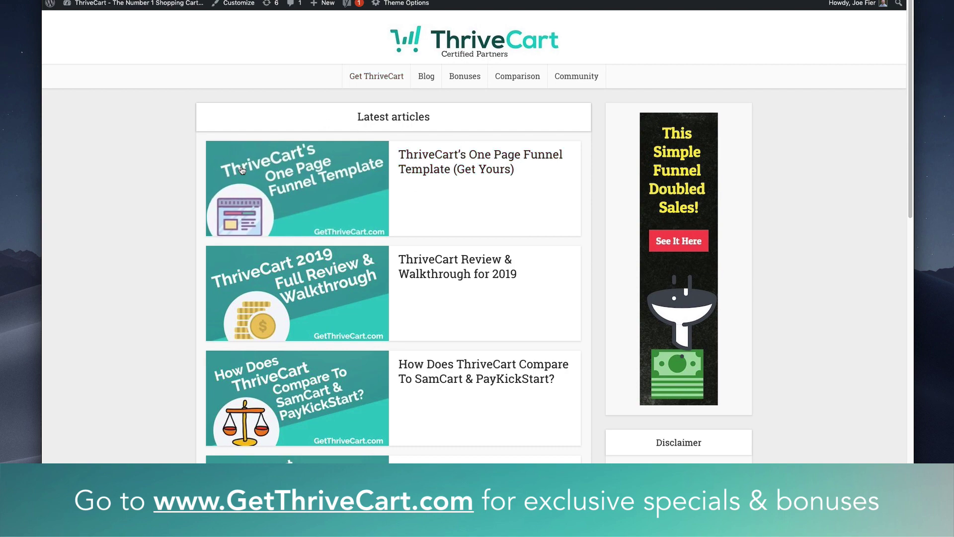
Step: Scroll the GetThriveCart.com blog and lifetime-offer sales page down to the Facebook testimonials
scroll(138, 219, "down", 15)
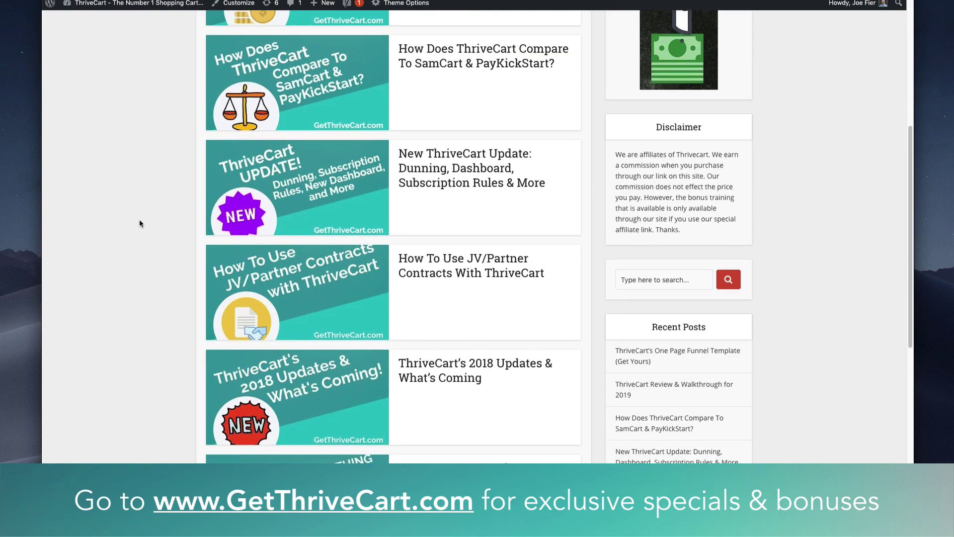
scroll(141, 216, "up", 7)
scroll(141, 217, "up", 8)
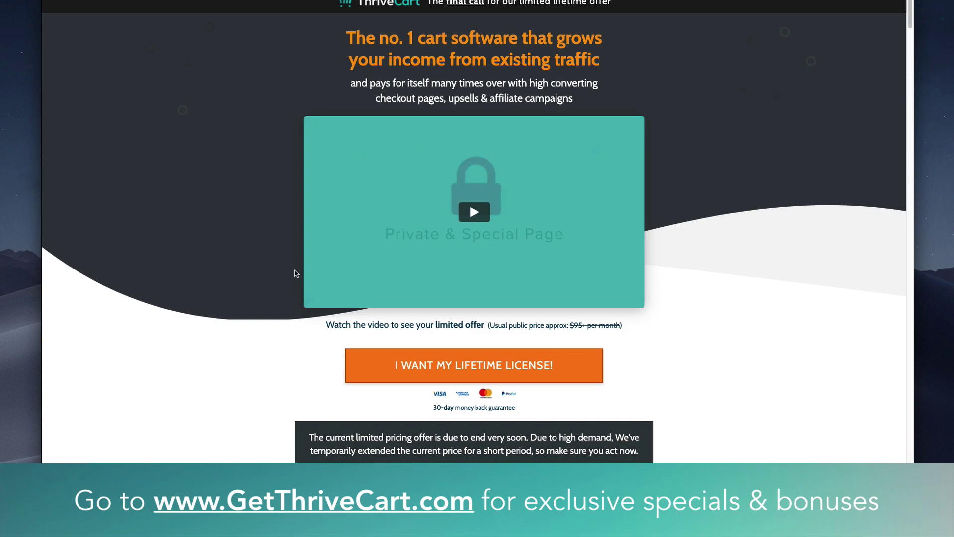
scroll(346, 322, "down", 10)
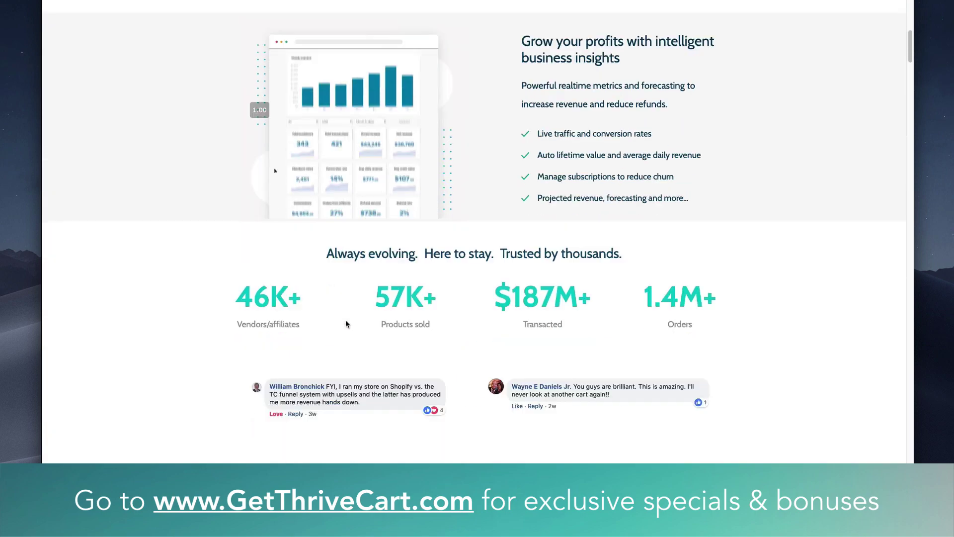
scroll(346, 324, "down", 10)
scroll(572, 371, "down", 5)
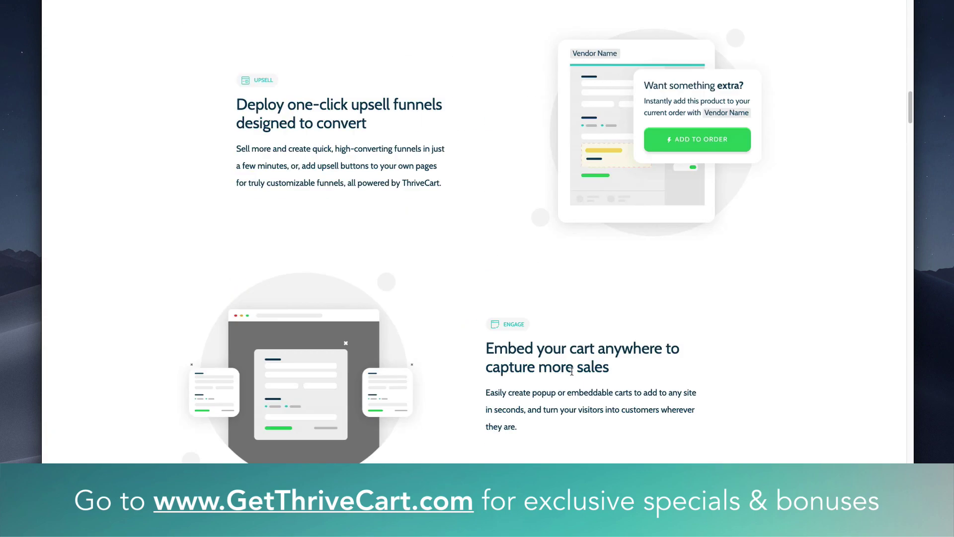
scroll(571, 371, "down", 15)
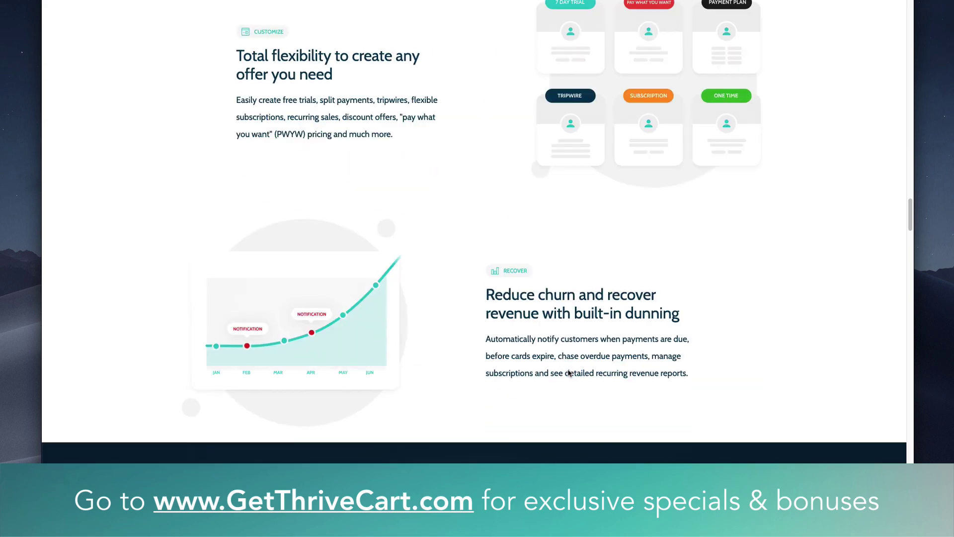
scroll(569, 373, "down", 15)
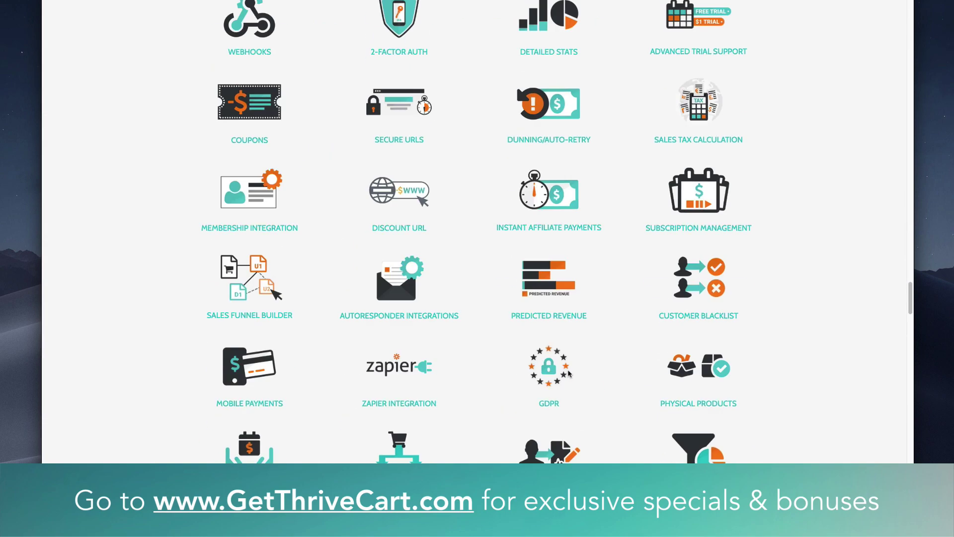
scroll(570, 374, "down", 20)
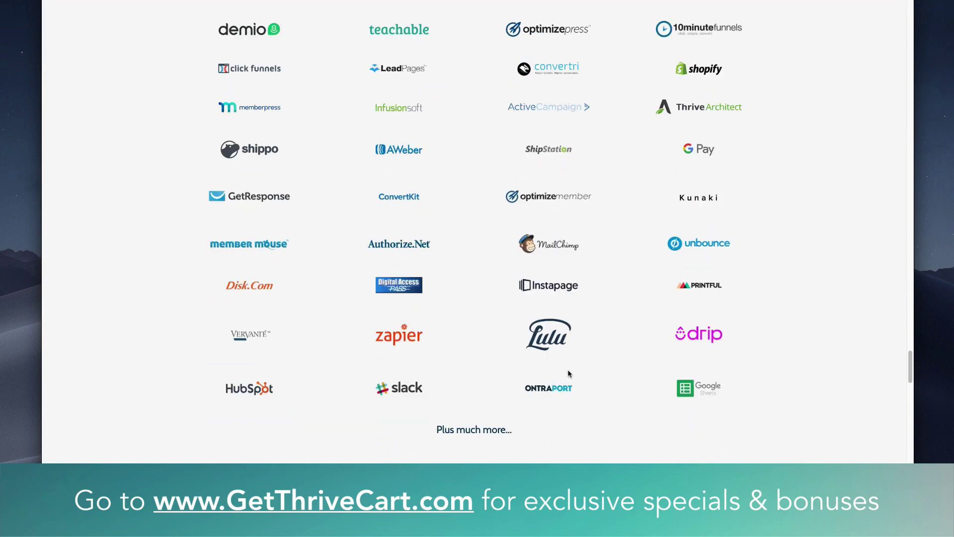
scroll(569, 373, "up", 3)
scroll(593, 361, "down", 15)
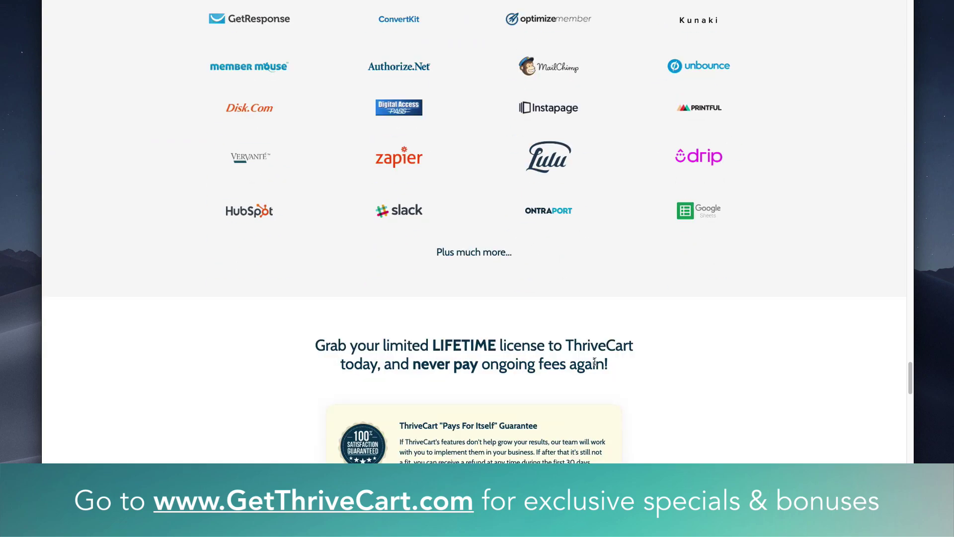
scroll(598, 363, "down", 10)
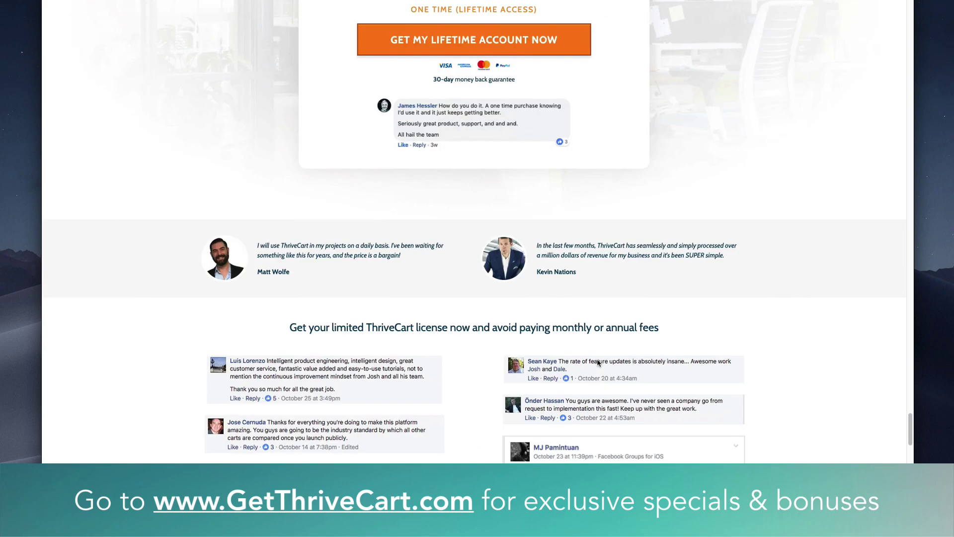